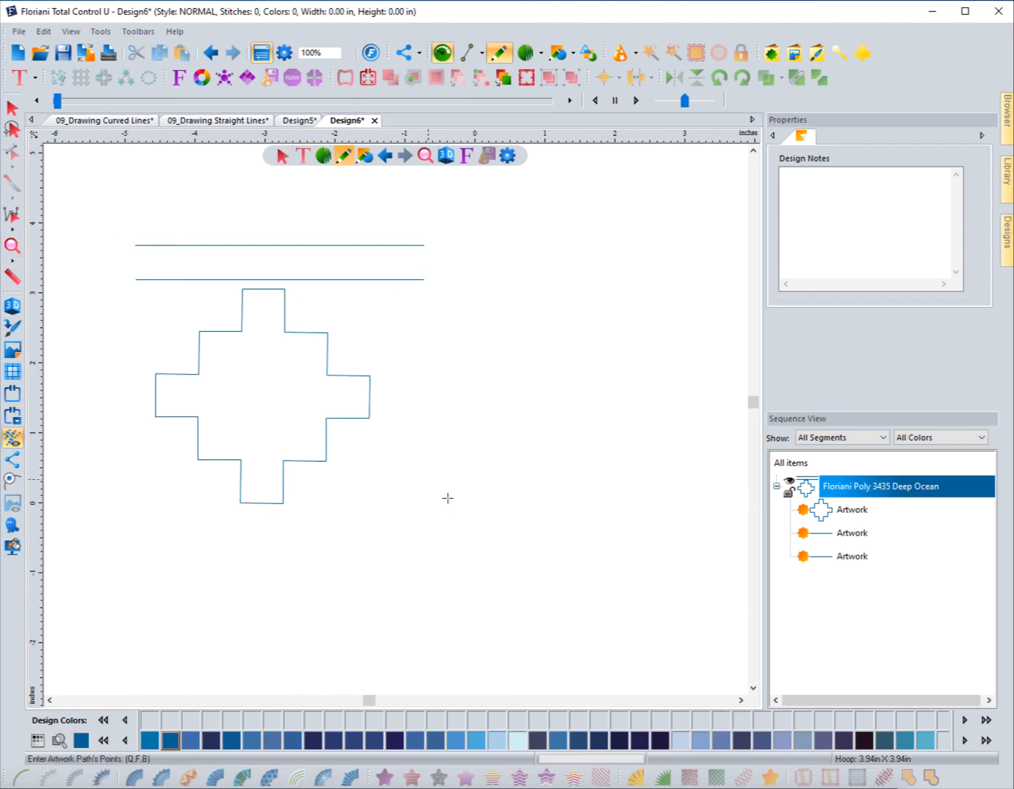
Switch to the Select tool and select the two horizontal line artworks one after the other
left_click(282, 156)
left_click(126, 194)
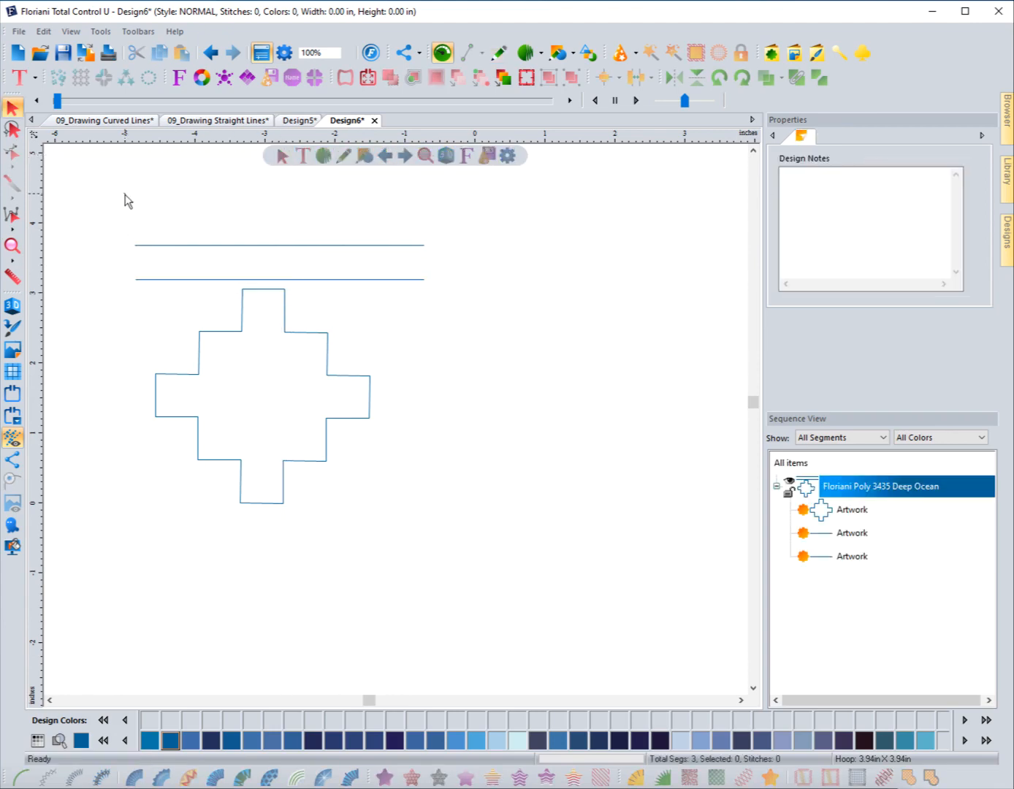
left_click(198, 281)
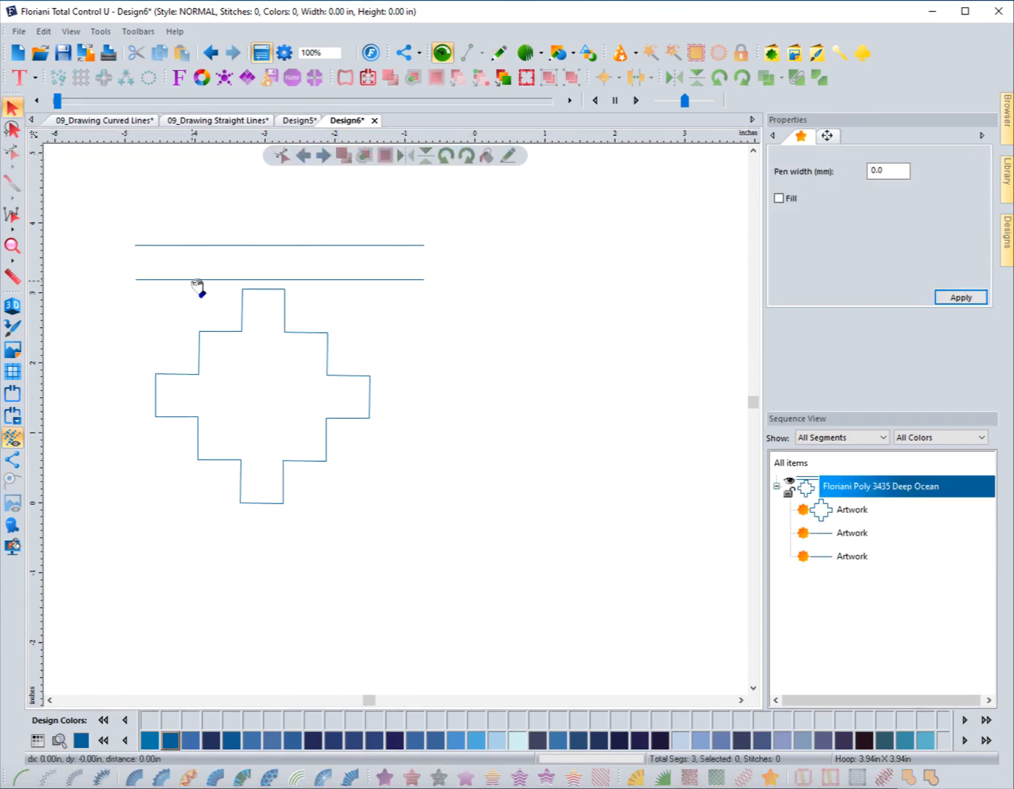
left_click(161, 229)
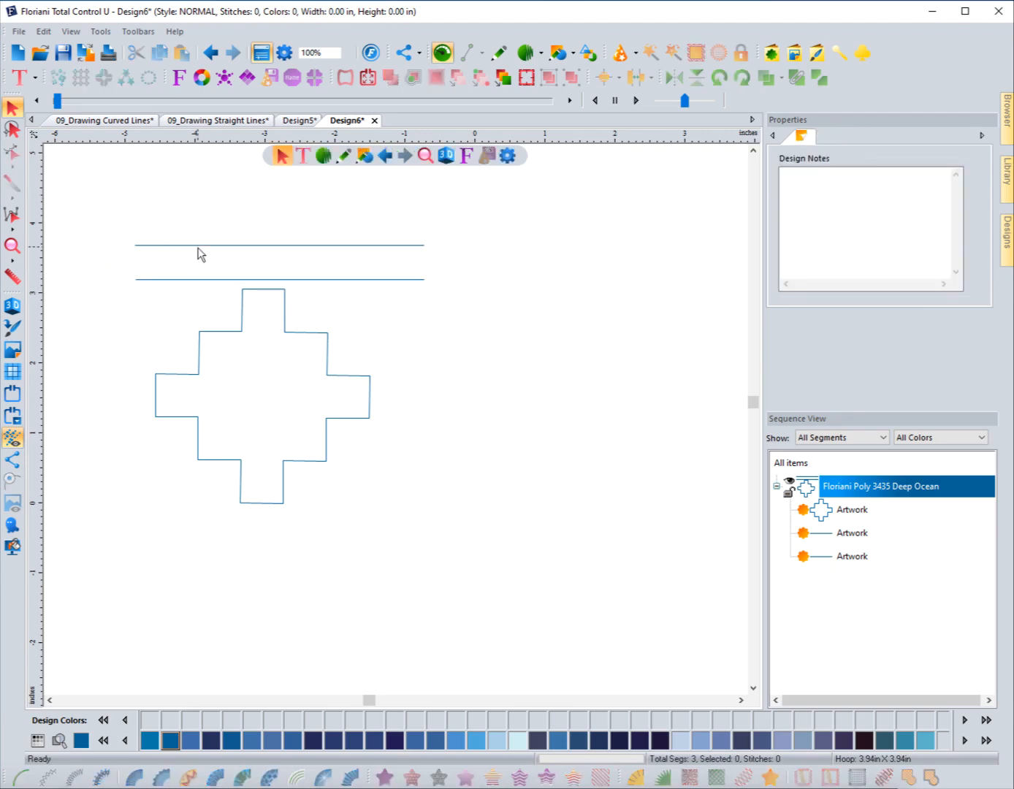
left_click(198, 246)
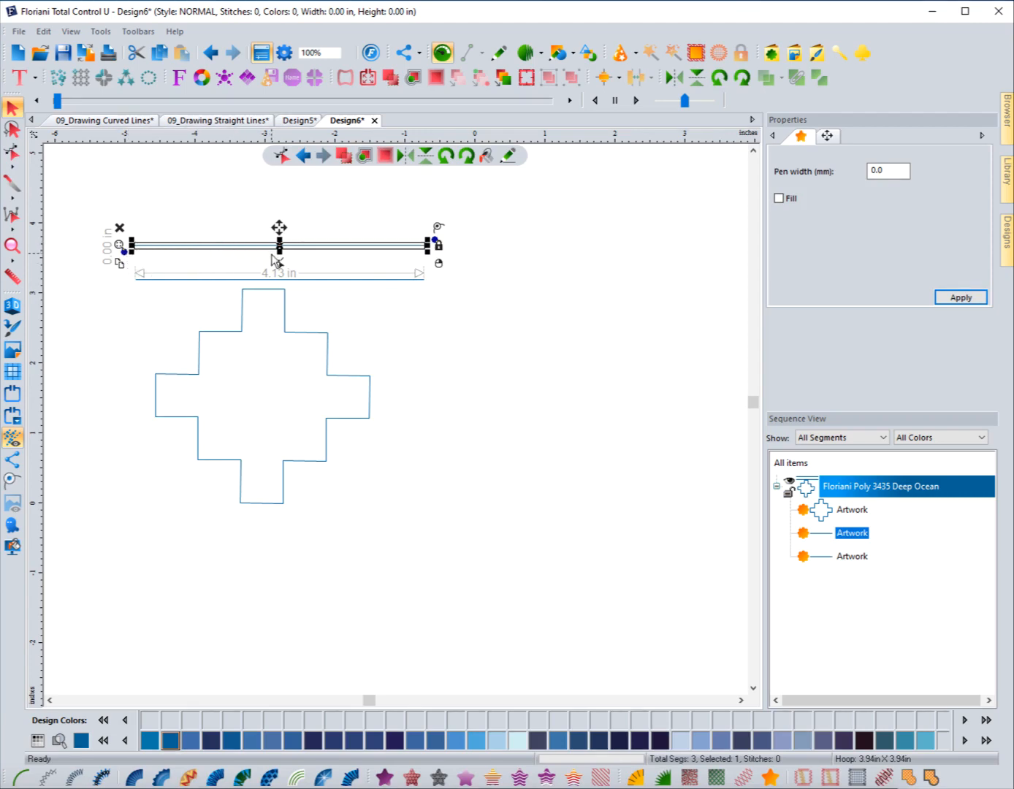
Scale the stepped cross artwork proportionally to about 3.91 by 3.91 in and rotate it very slightly
left_click(286, 314)
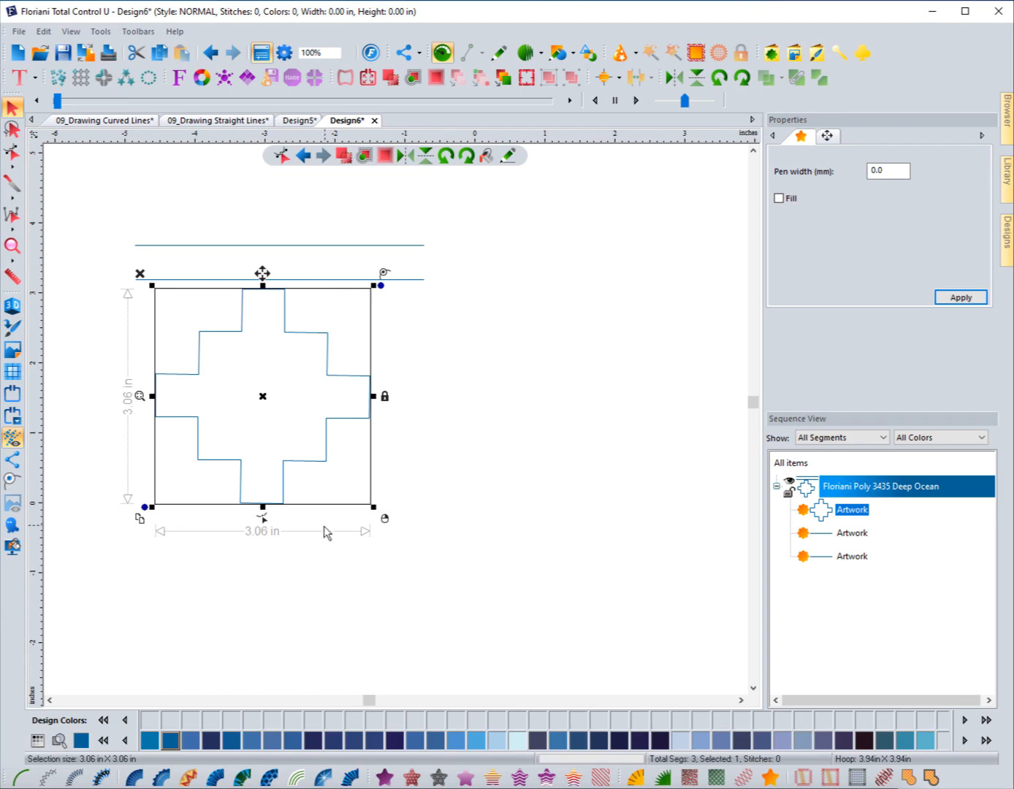
left_click_drag(373, 506, 425, 586)
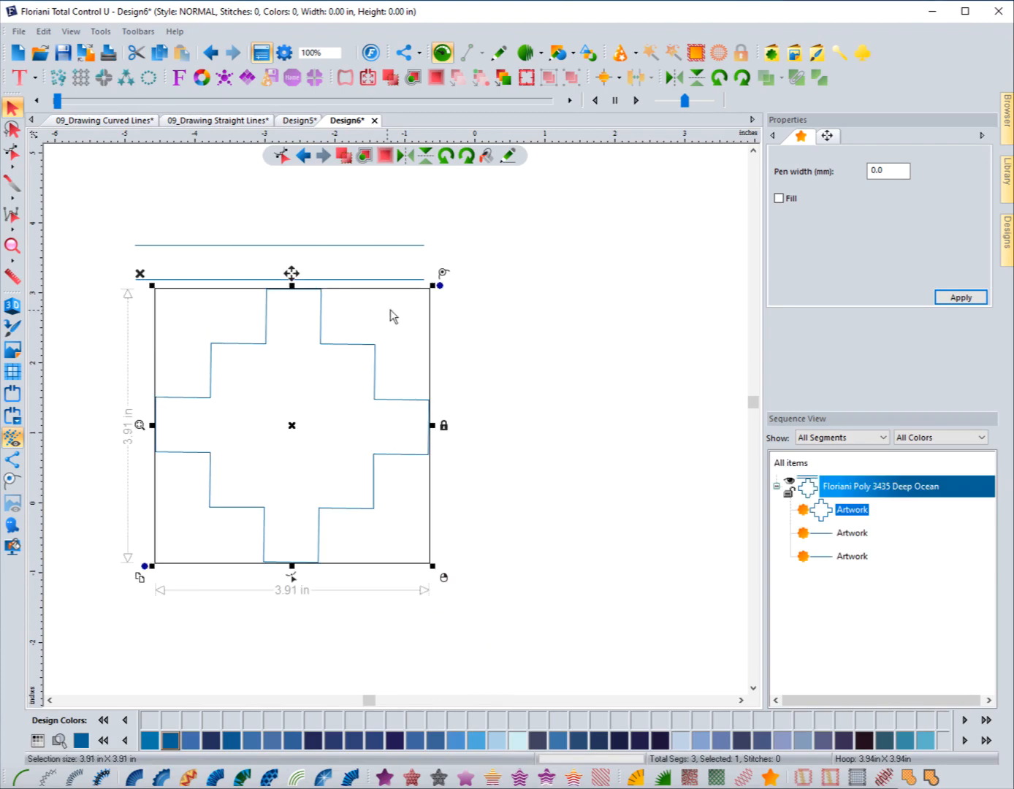
left_click_drag(437, 285, 437, 286)
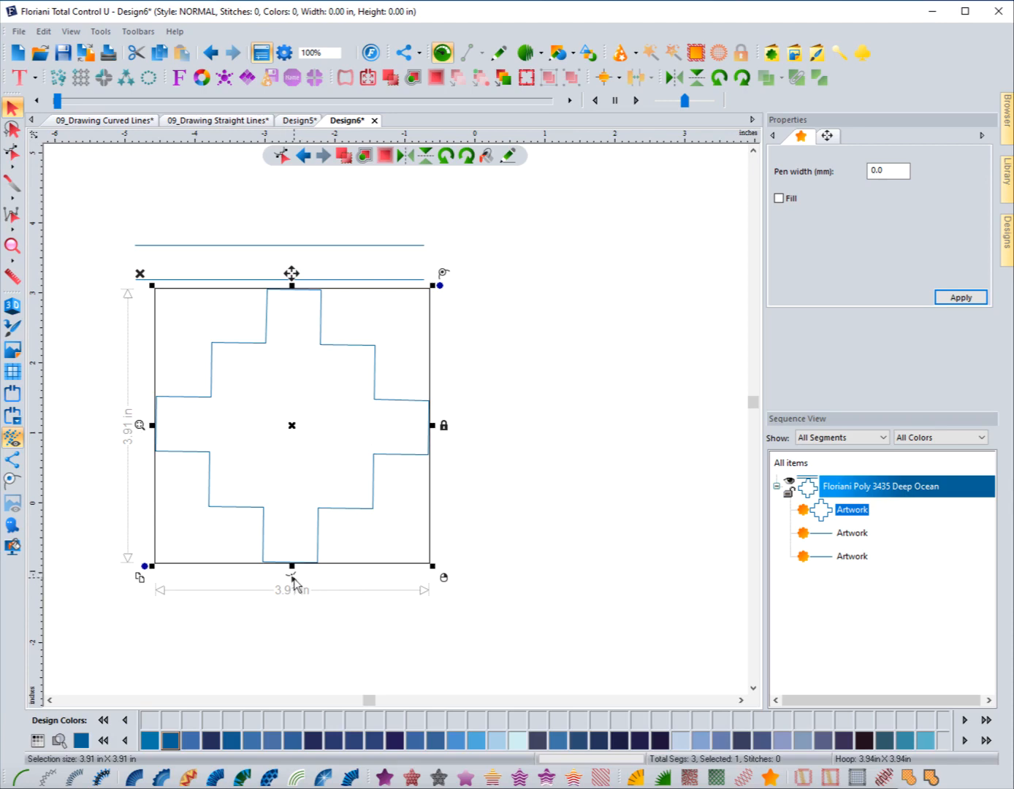
Edit the cross's outline points, tapering the top arm inward and bowing the three adjoining upper-right segments into curves
left_click(13, 153)
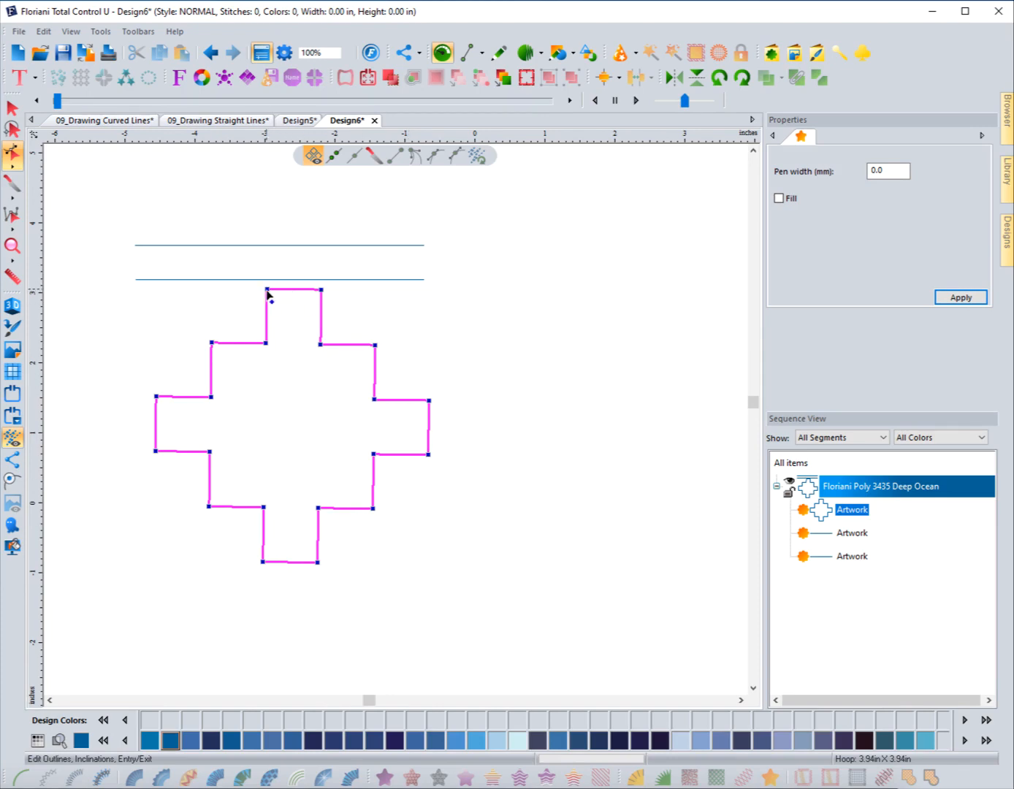
left_click_drag(268, 292, 306, 296)
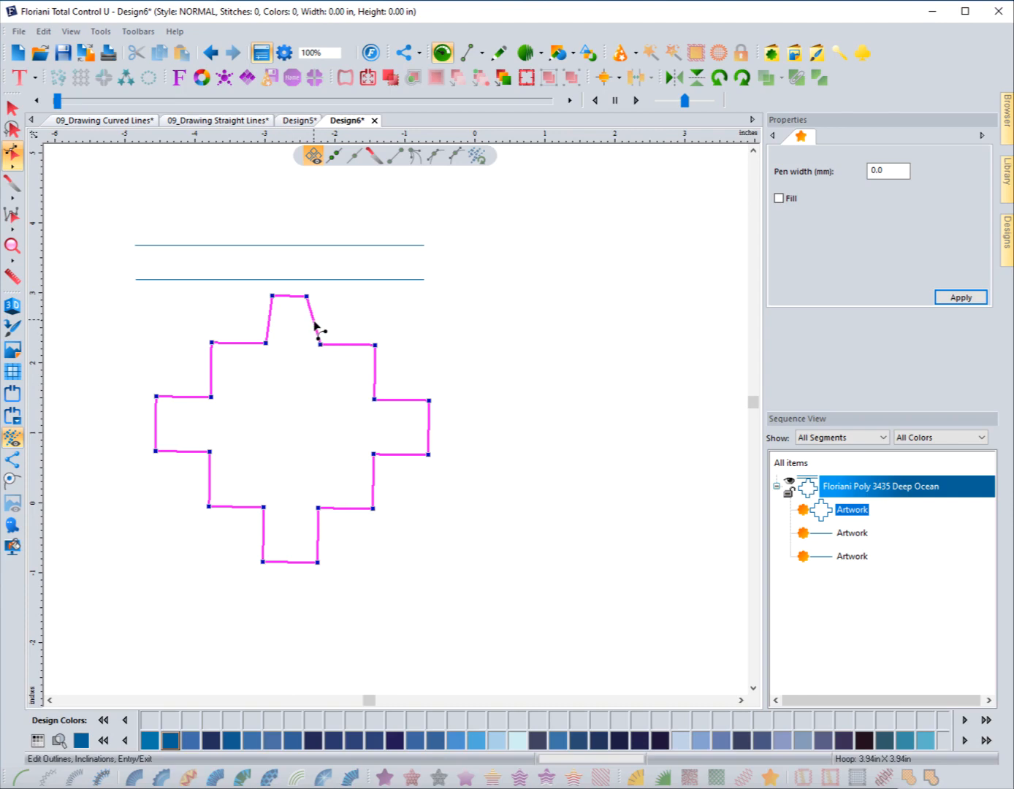
left_click_drag(316, 325, 392, 379)
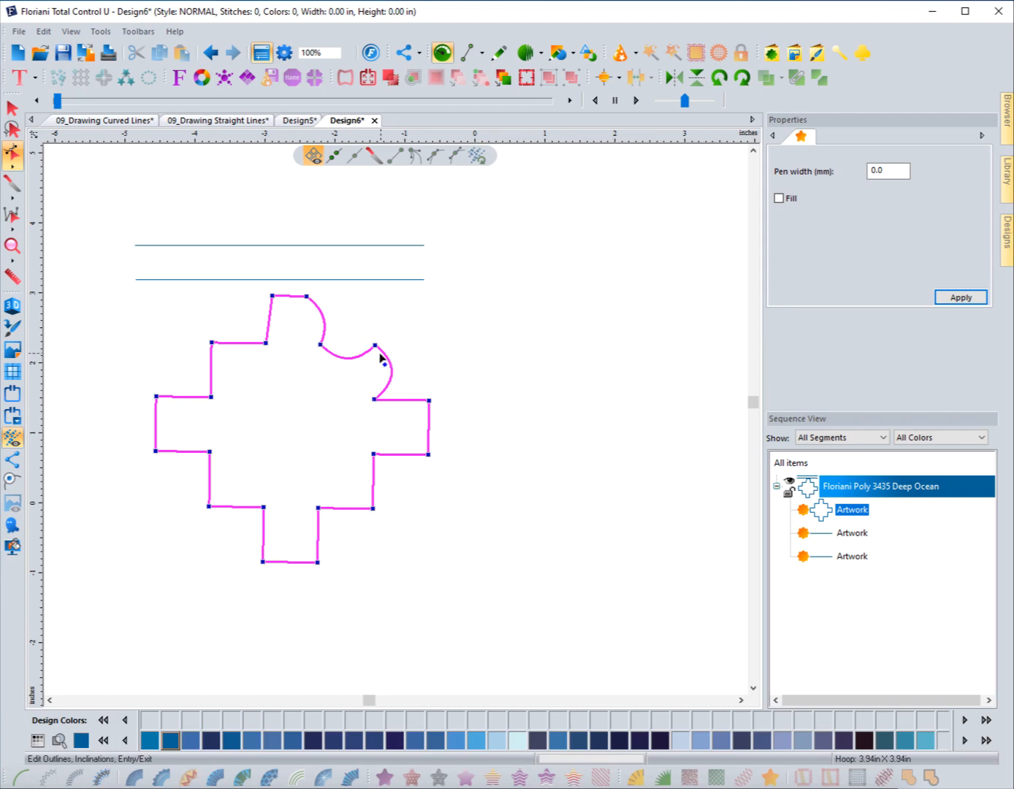
Select the top arm's two upper corner points in turn to compare the line point with the cusp point
left_click(273, 296)
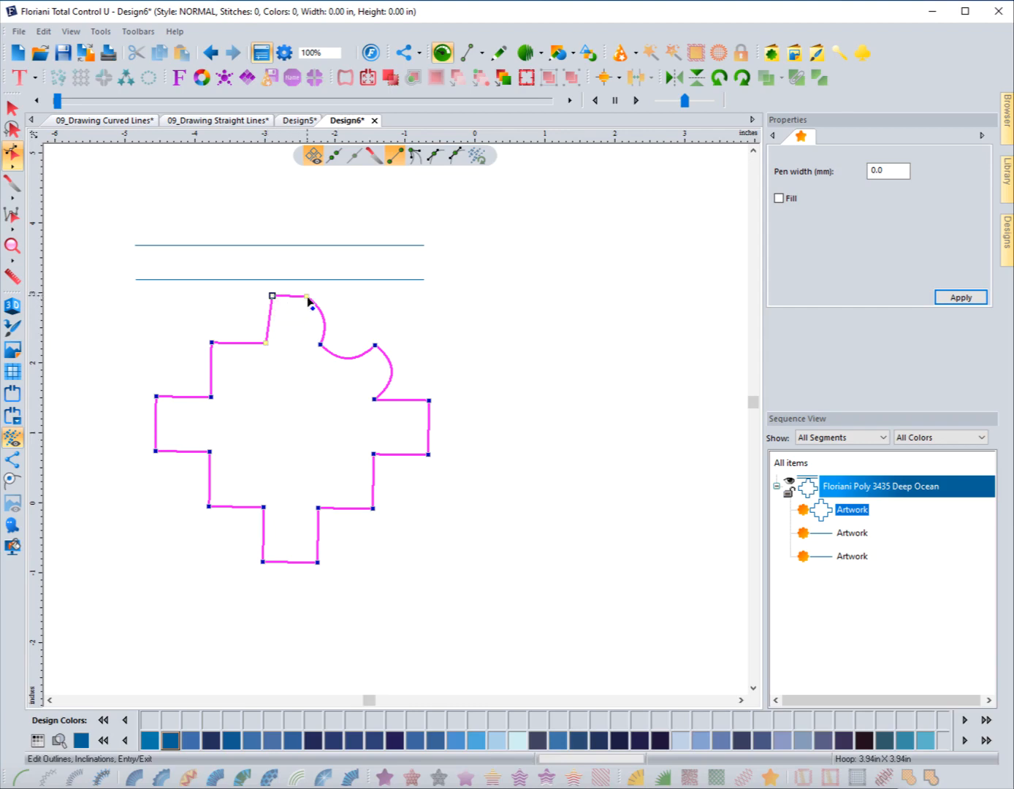
left_click(306, 296)
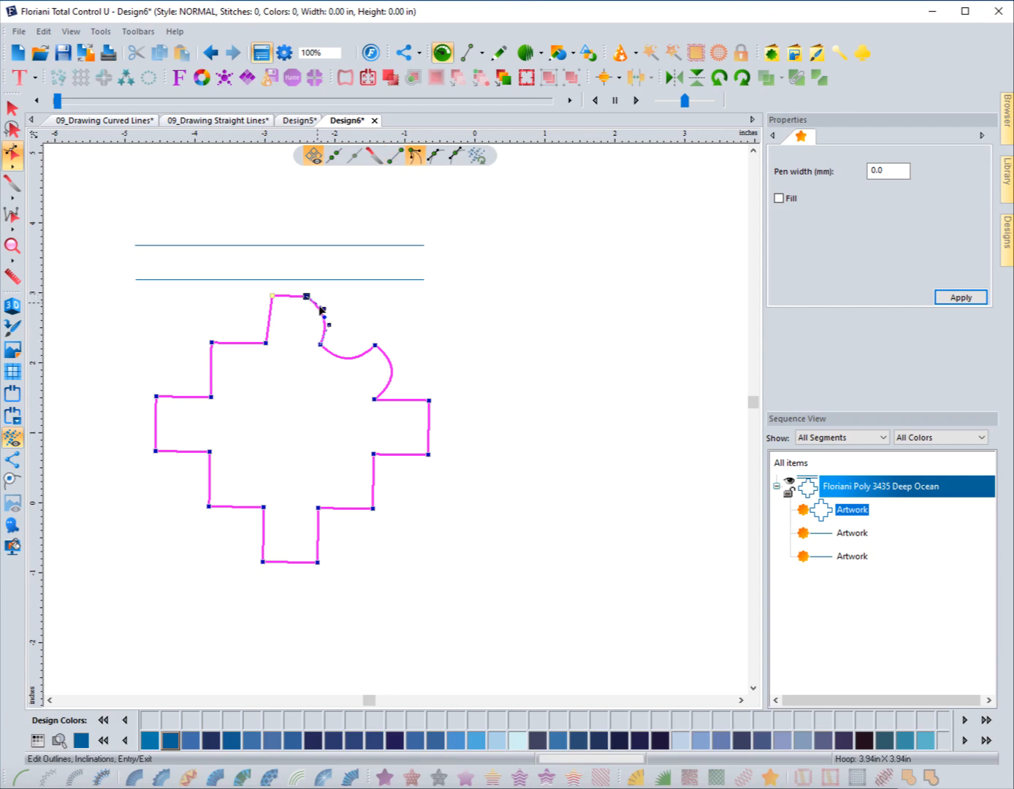
mouse_move(322, 310)
left_mouse_down()
mouse_move(315, 297)
mouse_move(324, 311)
left_mouse_up()
left_click(274, 296)
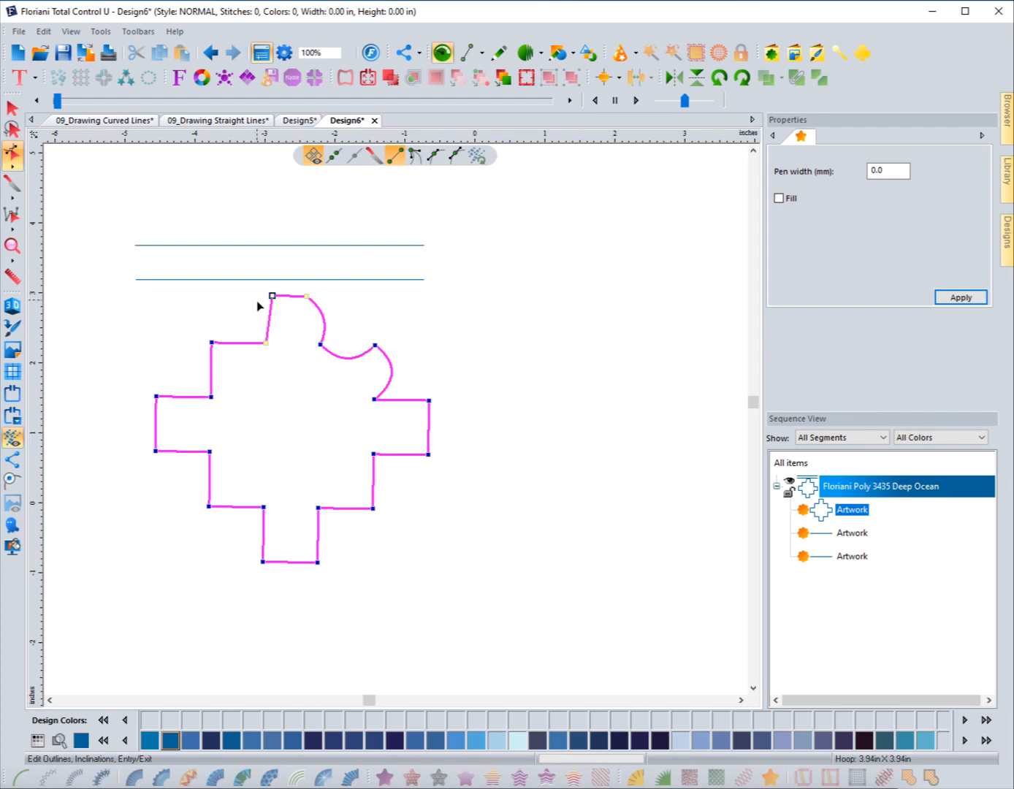
left_click(272, 296)
left_click(306, 297)
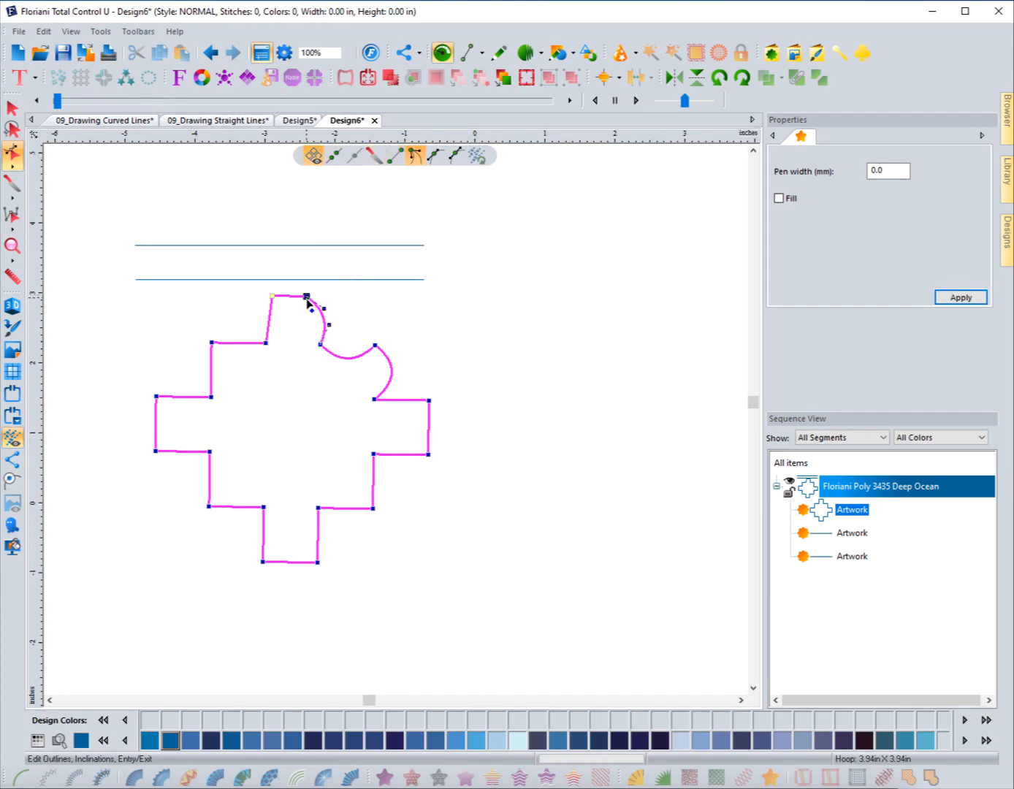
Pull the curve handle at the top arm's inner right point slightly outward and nudge the right arm's upper outer corner up
left_click(415, 155)
left_click(321, 345)
left_click(420, 162)
left_click_drag(328, 326, 333, 325)
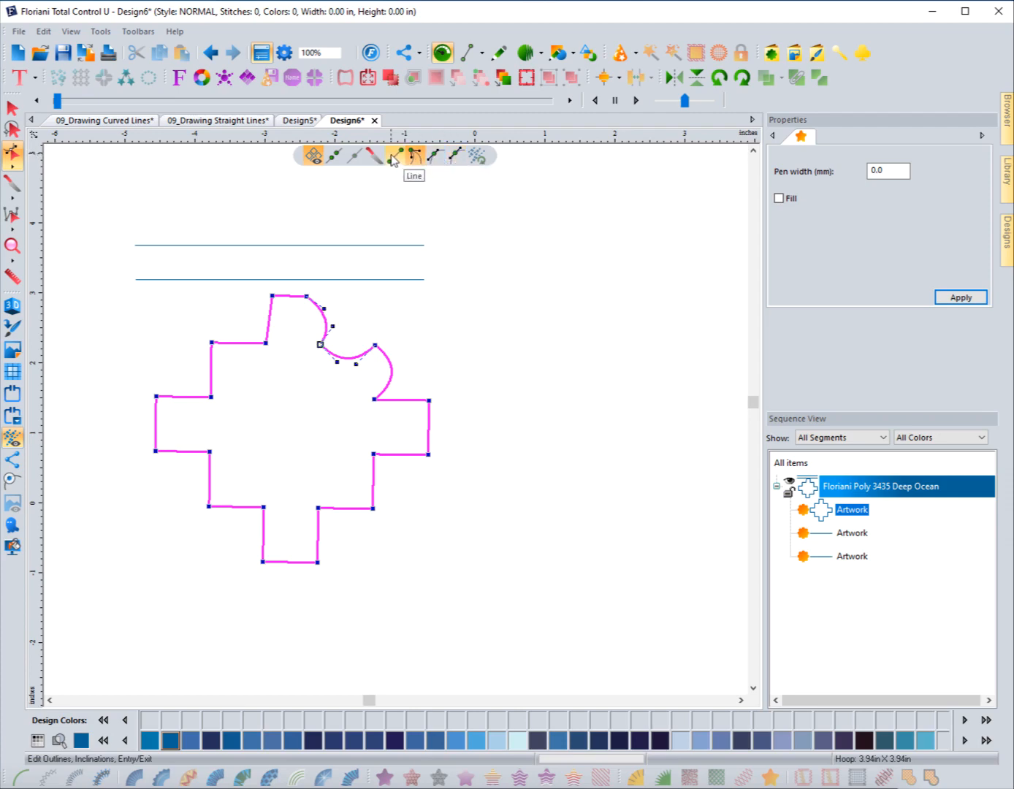
left_click(428, 401)
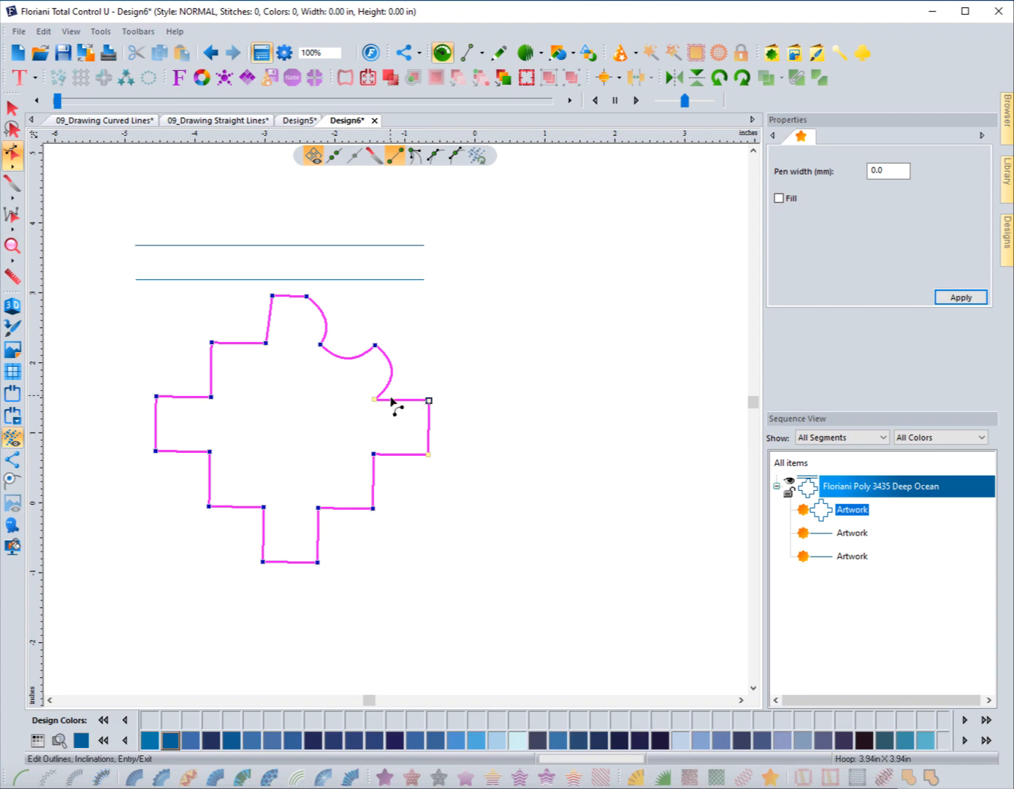
mouse_move(429, 401)
left_mouse_down()
mouse_move(434, 415)
mouse_move(433, 388)
mouse_move(433, 411)
mouse_move(456, 402)
mouse_move(444, 352)
mouse_move(444, 425)
mouse_move(518, 372)
mouse_move(457, 322)
mouse_move(442, 398)
mouse_move(497, 394)
mouse_move(495, 337)
mouse_move(534, 421)
mouse_move(421, 466)
mouse_move(385, 404)
mouse_move(439, 393)
mouse_move(458, 343)
mouse_move(484, 416)
mouse_move(469, 344)
mouse_move(486, 415)
mouse_move(477, 387)
mouse_move(446, 408)
mouse_move(429, 400)
left_mouse_up()
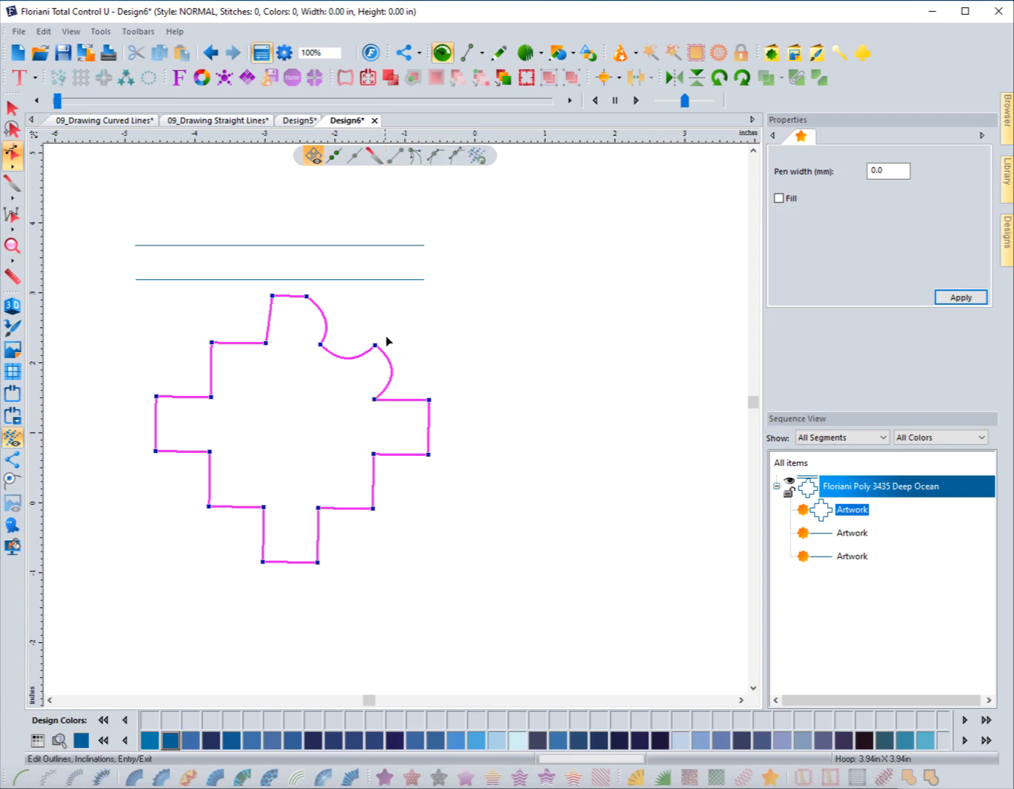
Nudge the point atop the upper-right bulge and pull its curve handle up and outward to round the bulge
left_click(377, 347)
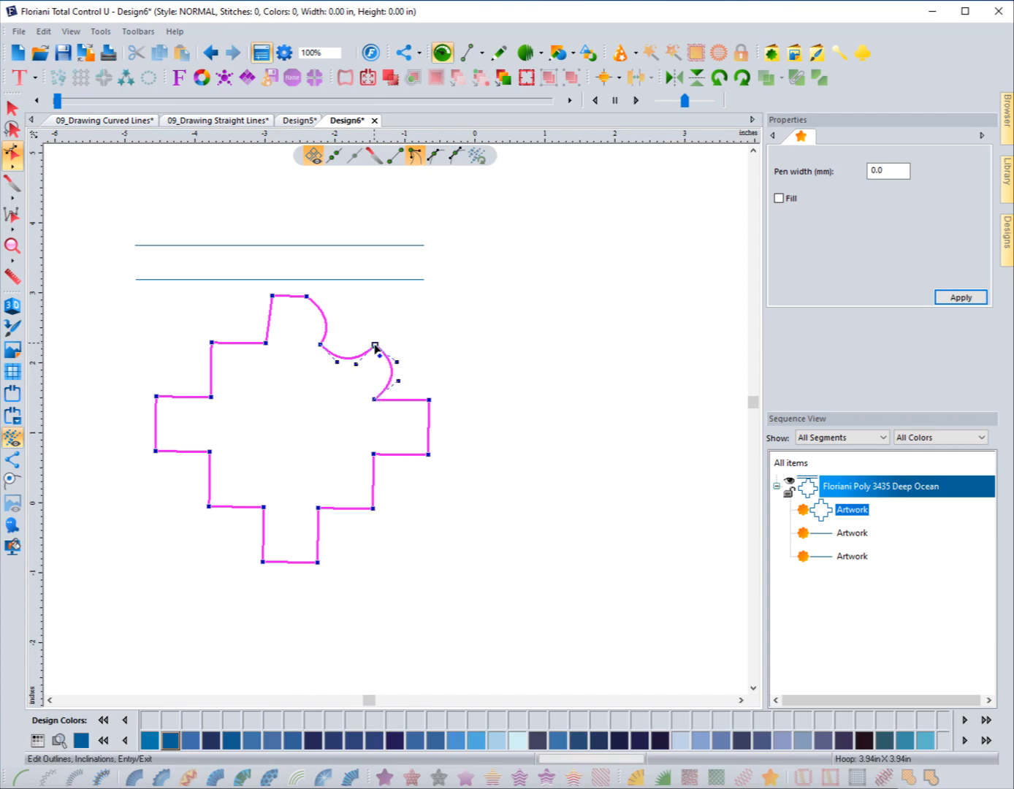
mouse_move(374, 346)
left_mouse_down()
mouse_move(384, 329)
mouse_move(376, 345)
left_mouse_up()
left_click(395, 363)
left_click(377, 348)
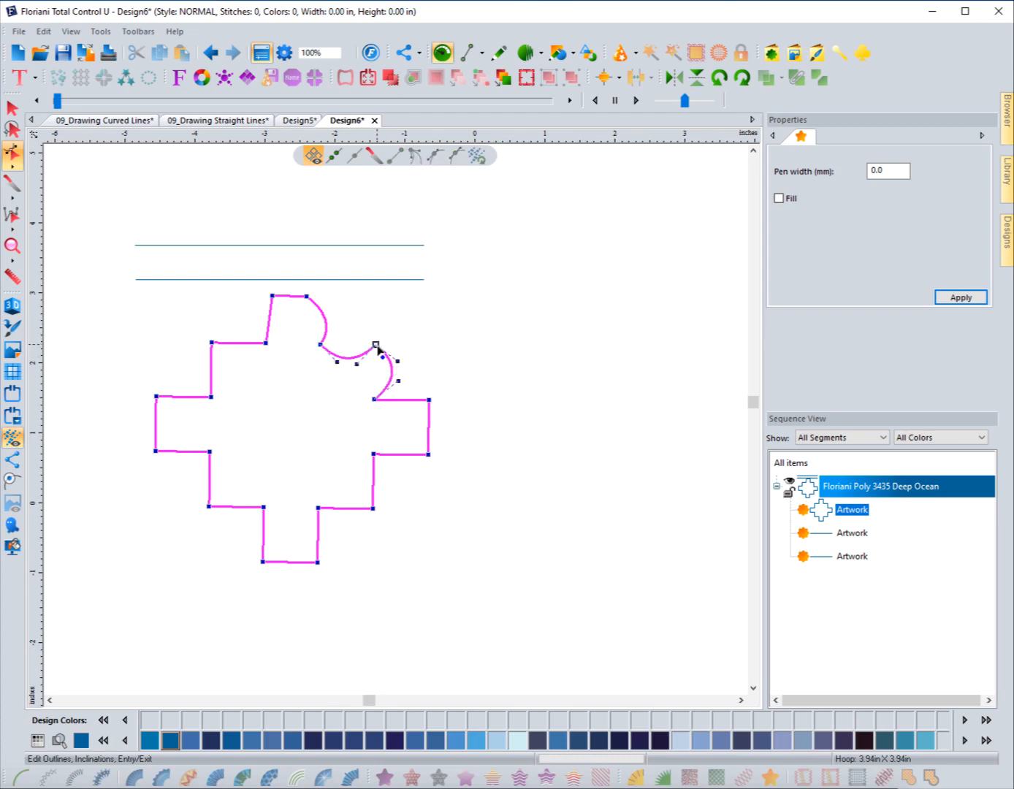
mouse_move(405, 370)
left_mouse_down()
mouse_move(382, 384)
mouse_move(419, 352)
mouse_move(414, 342)
mouse_move(413, 352)
left_mouse_up()
left_click(377, 348)
Nudge the top arm's upper-left corner to level its edge and bow the upper-left vertical segment outward into a curve
mouse_move(273, 297)
left_mouse_down()
mouse_move(261, 296)
mouse_move(271, 297)
left_mouse_up()
left_click(322, 347)
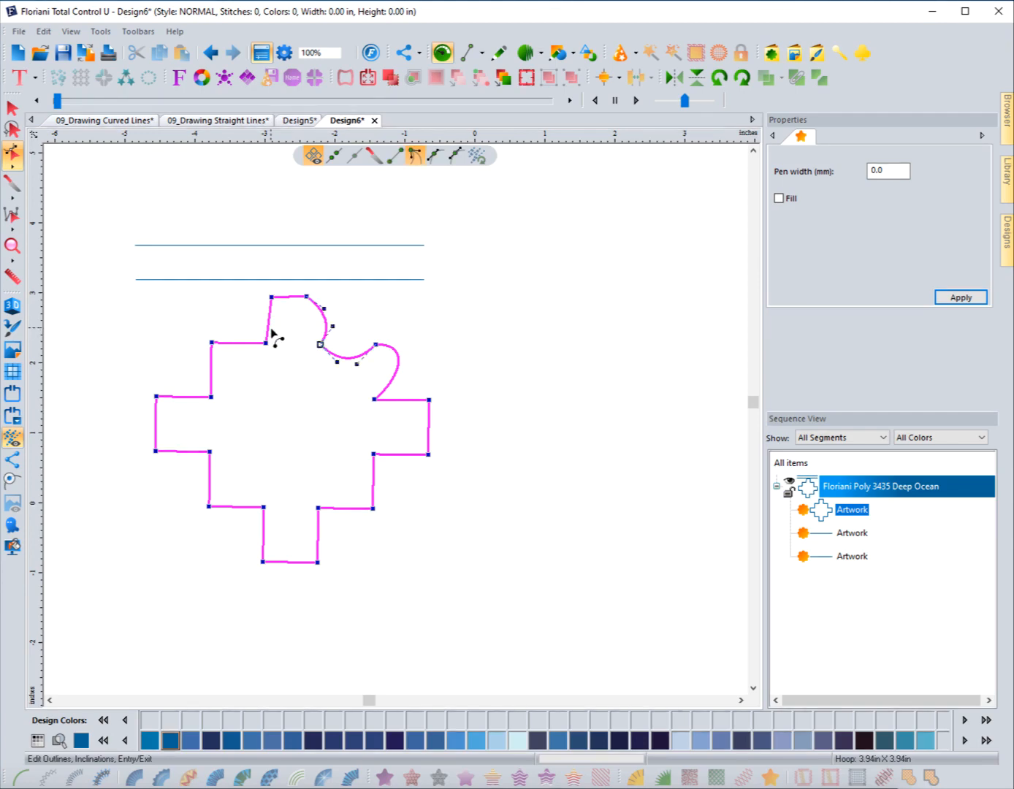
left_click_drag(213, 374, 184, 360)
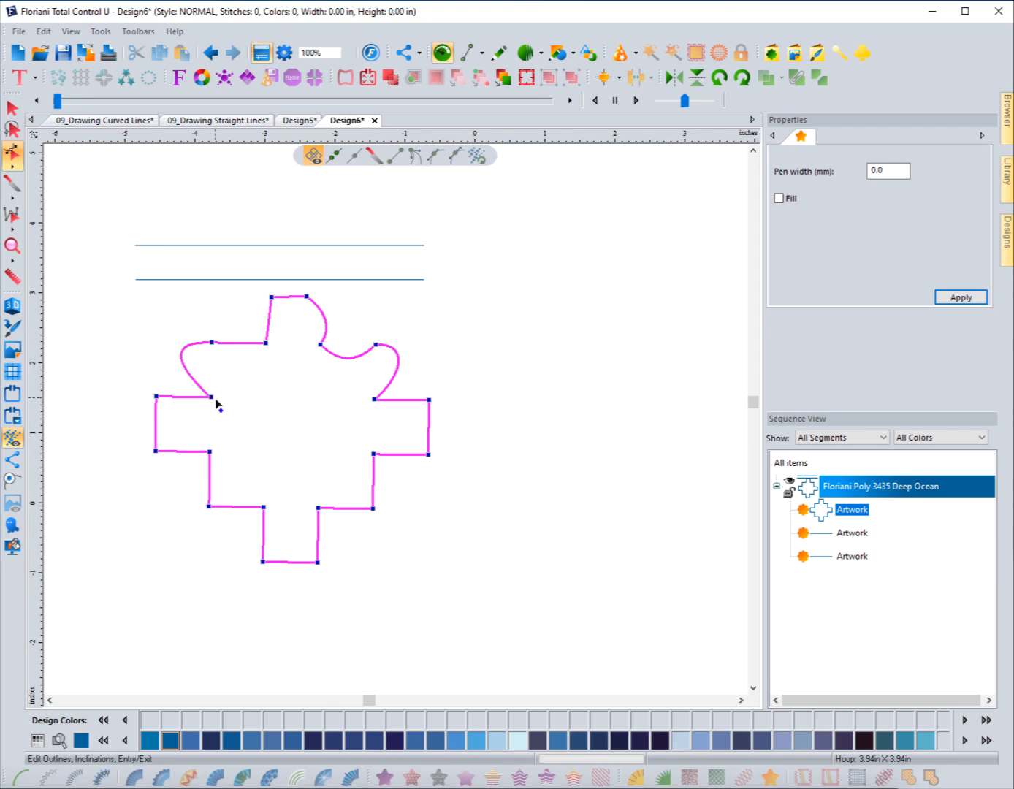
Inspect the point types of the upper-left curve's top point and the left arm's upper outer corner
left_click(212, 346)
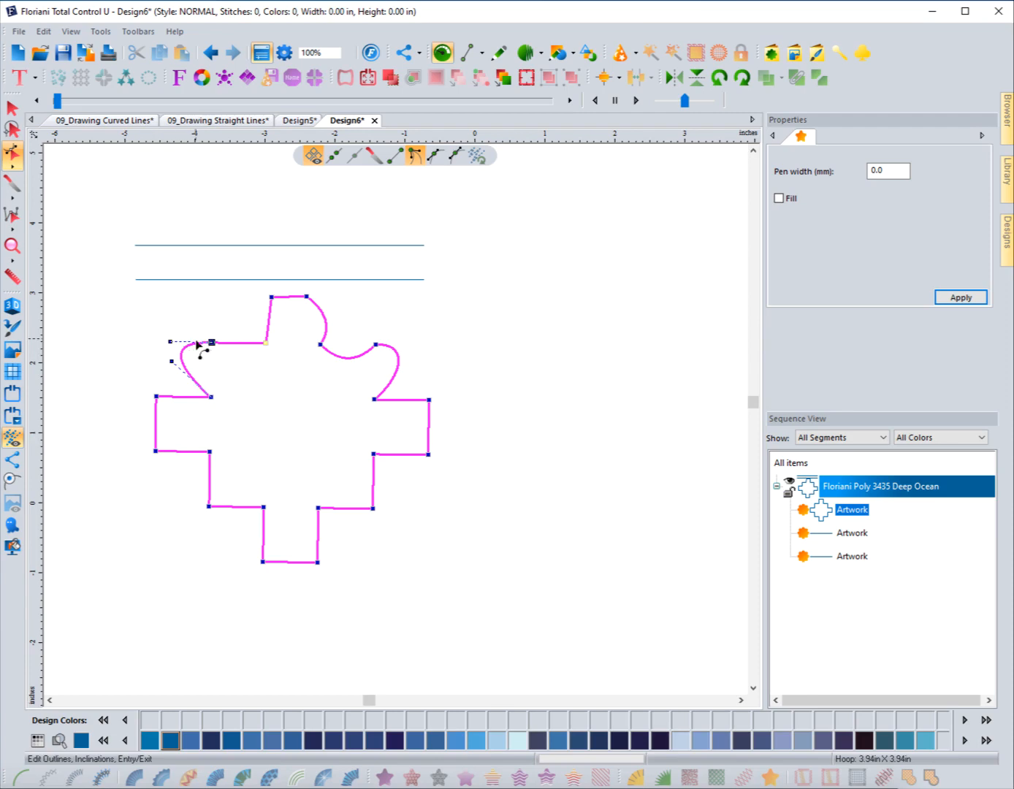
left_click(157, 398)
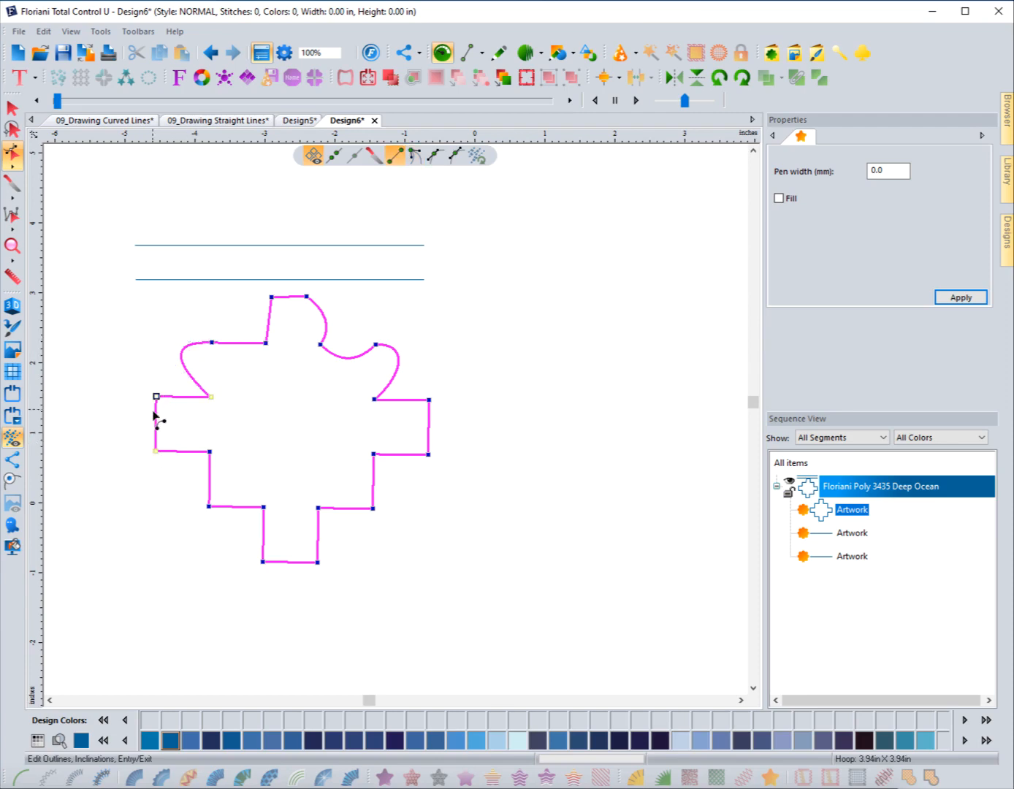
left_click(149, 371)
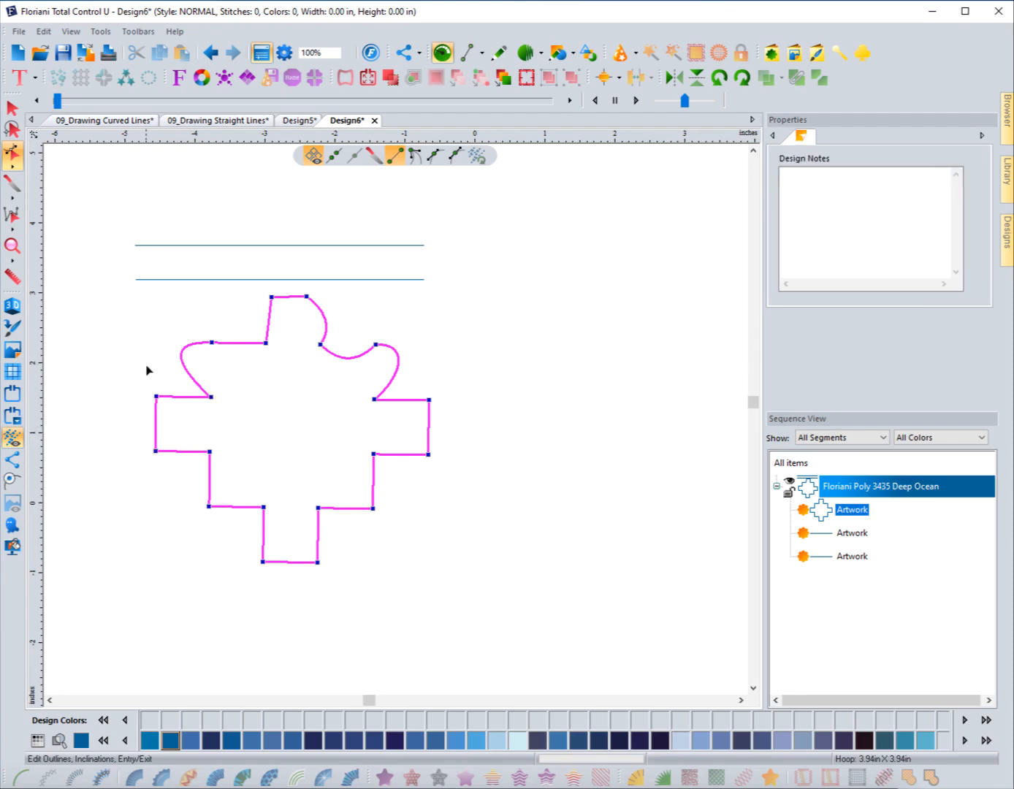
double_click(194, 357)
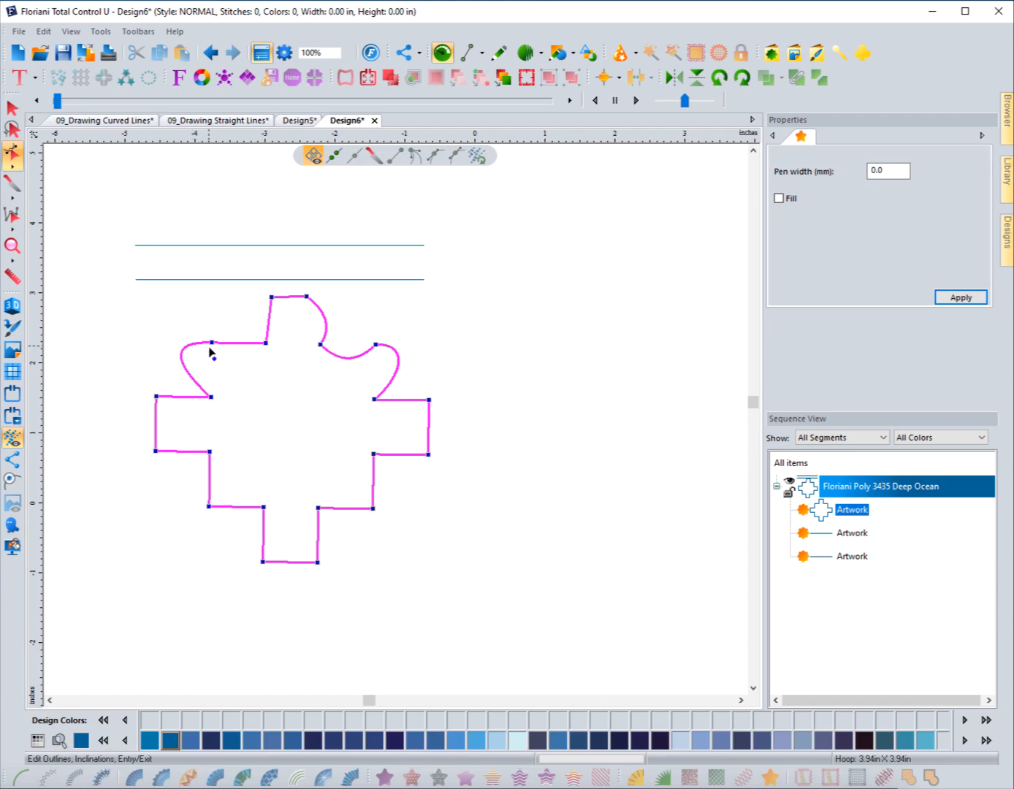
left_click(212, 343)
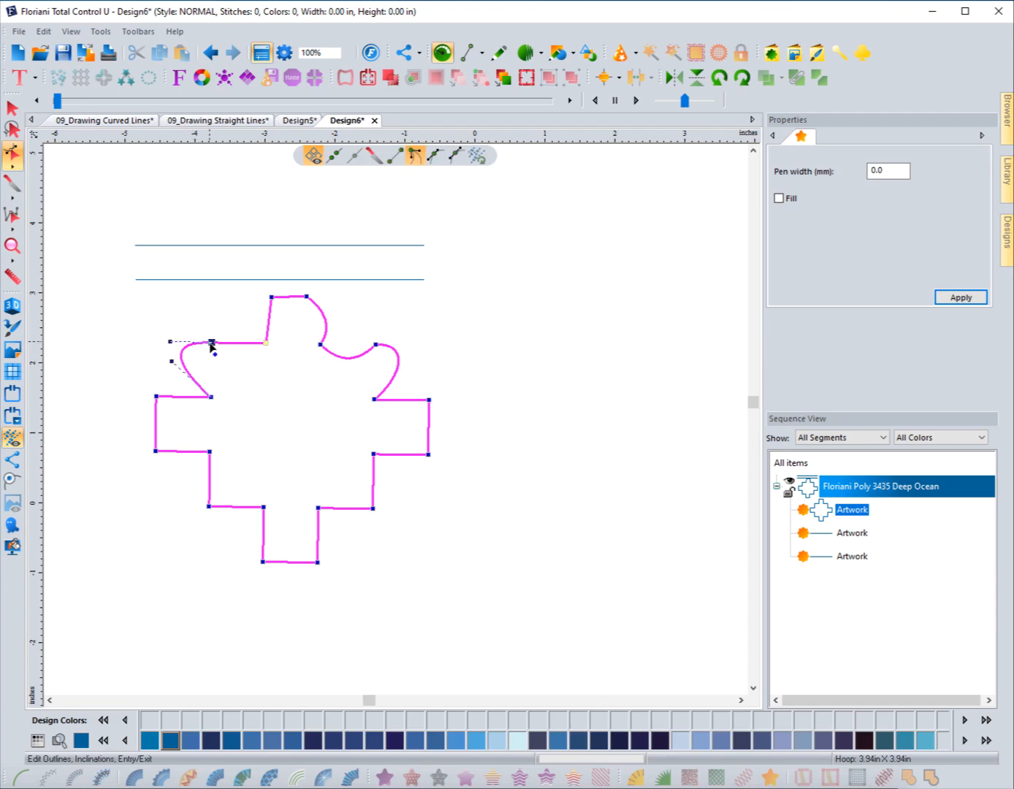
Delete the inner corner point at the base of the top arm's left side and undo the deletion
left_click(265, 343)
right_click(265, 346)
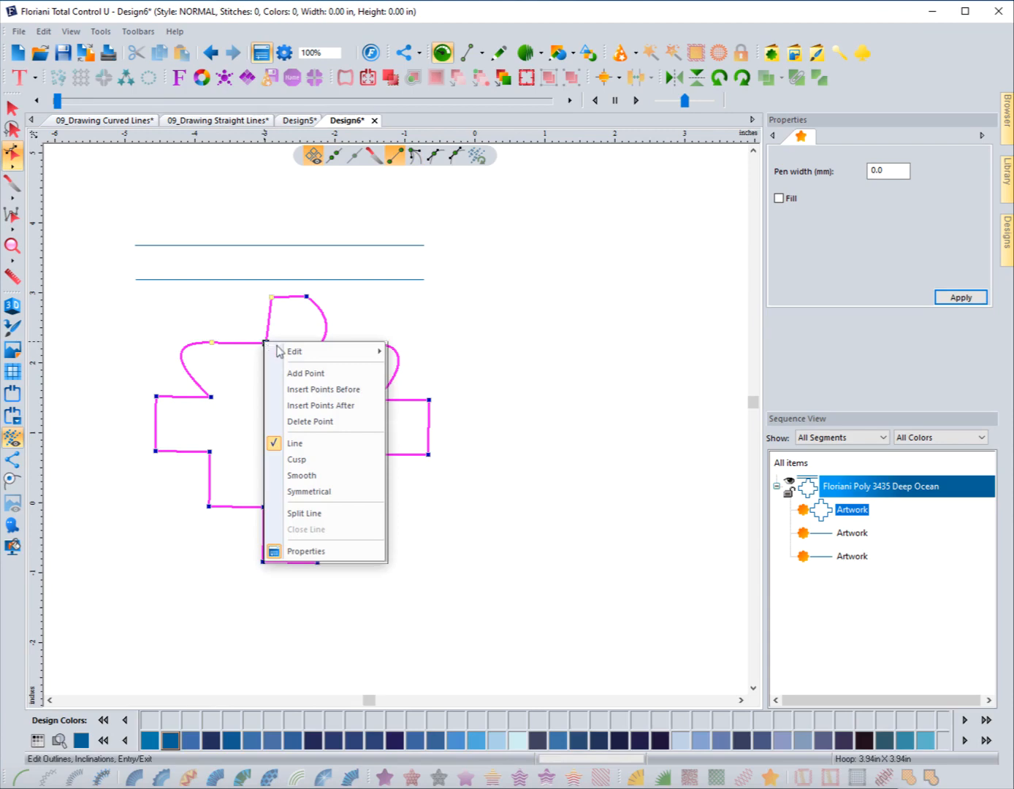
mouse_move(294, 354)
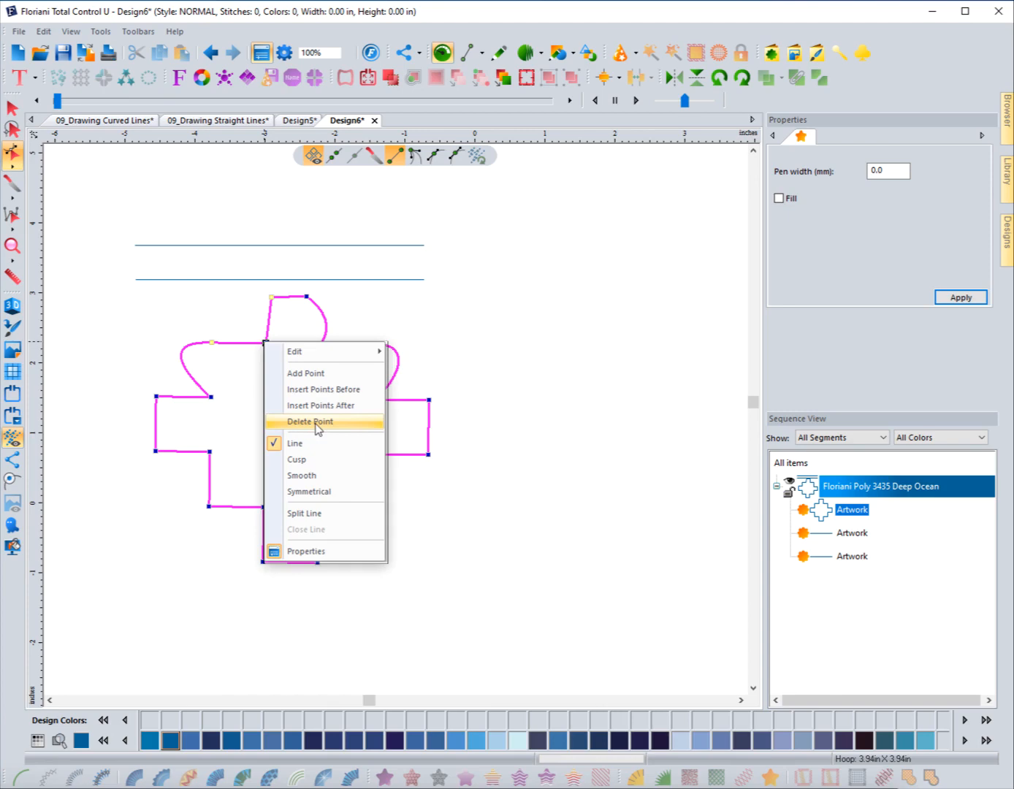
left_click(315, 424)
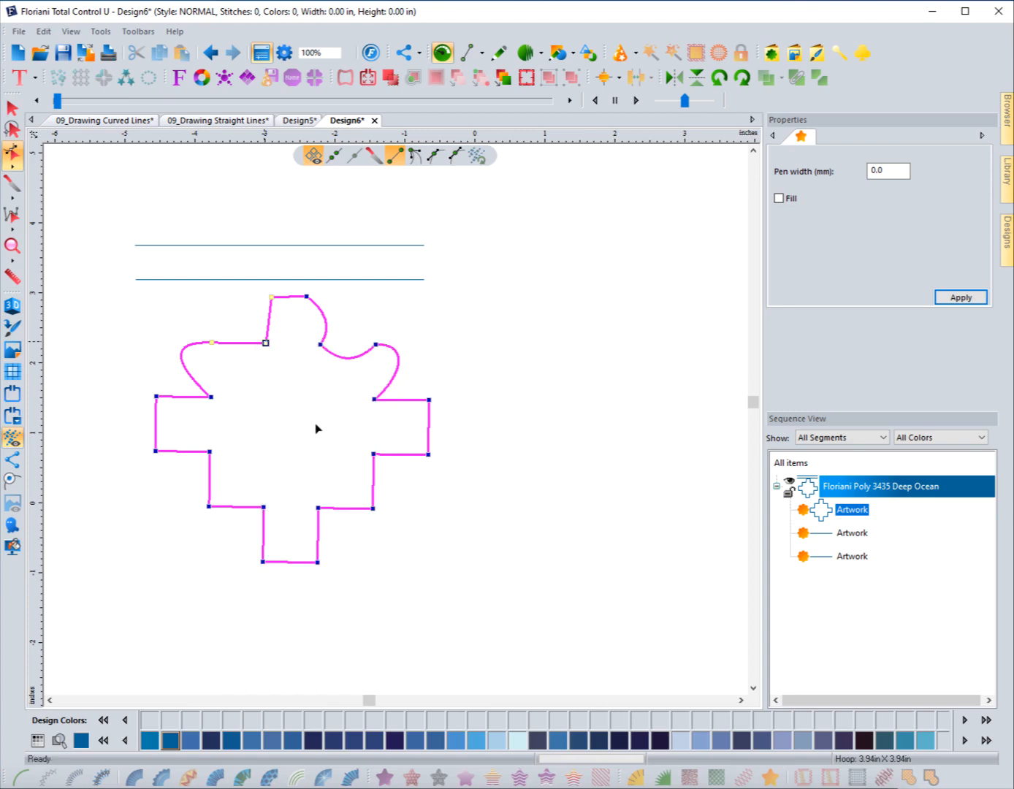
left_click(211, 52)
Examine the editing options for the top arm's inner left corner point and the straight segment beside it
right_click(266, 343)
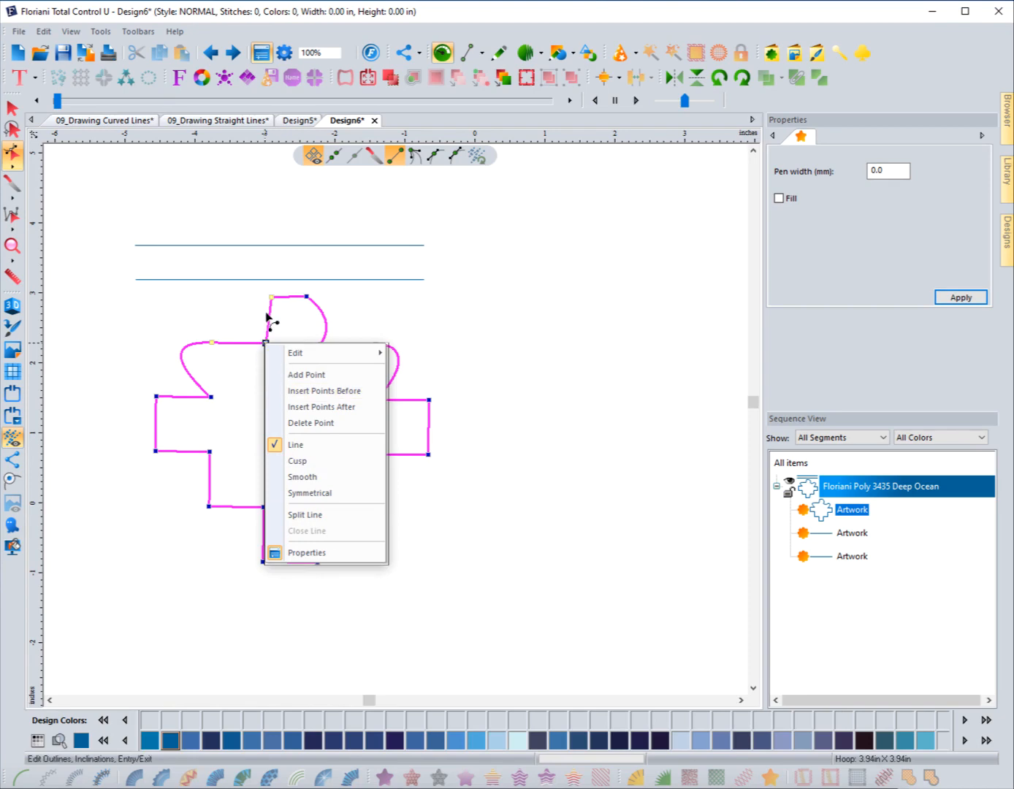
left_click(240, 350)
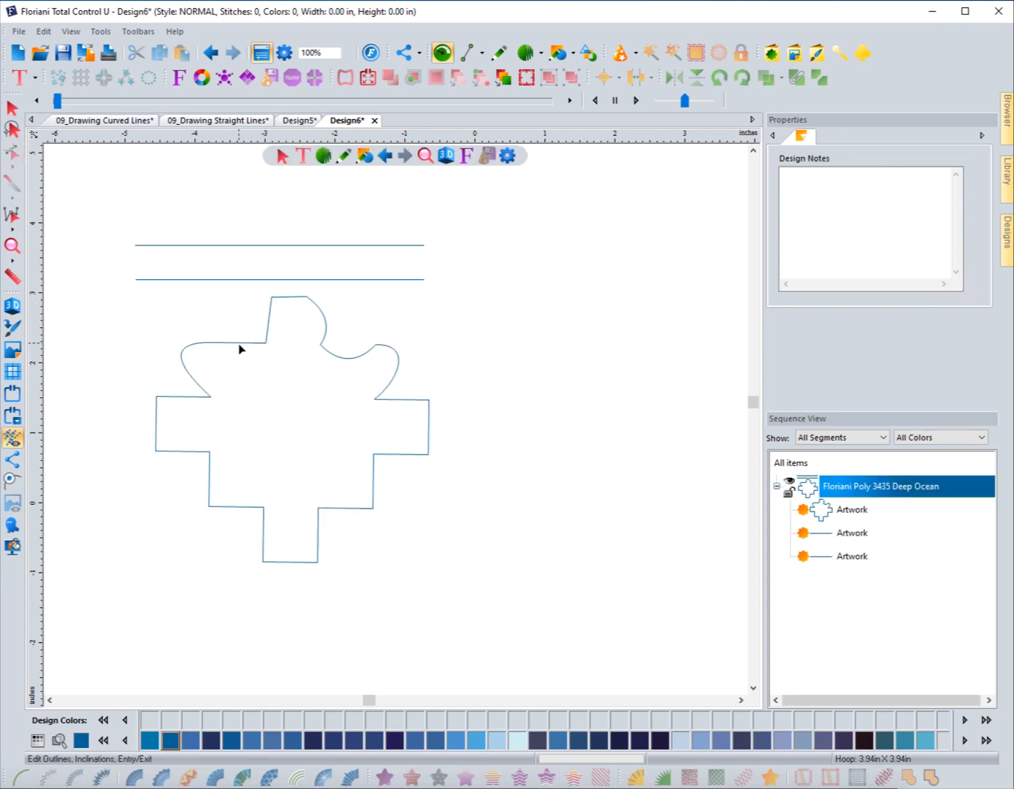
left_click(239, 348)
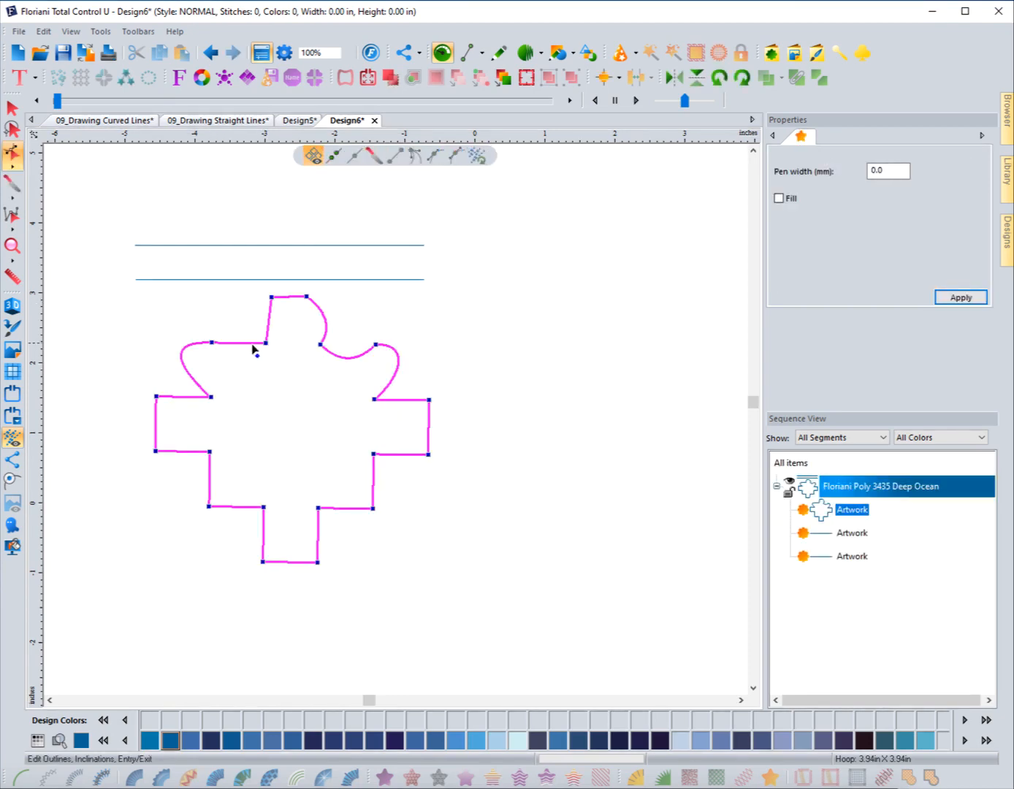
right_click(239, 345)
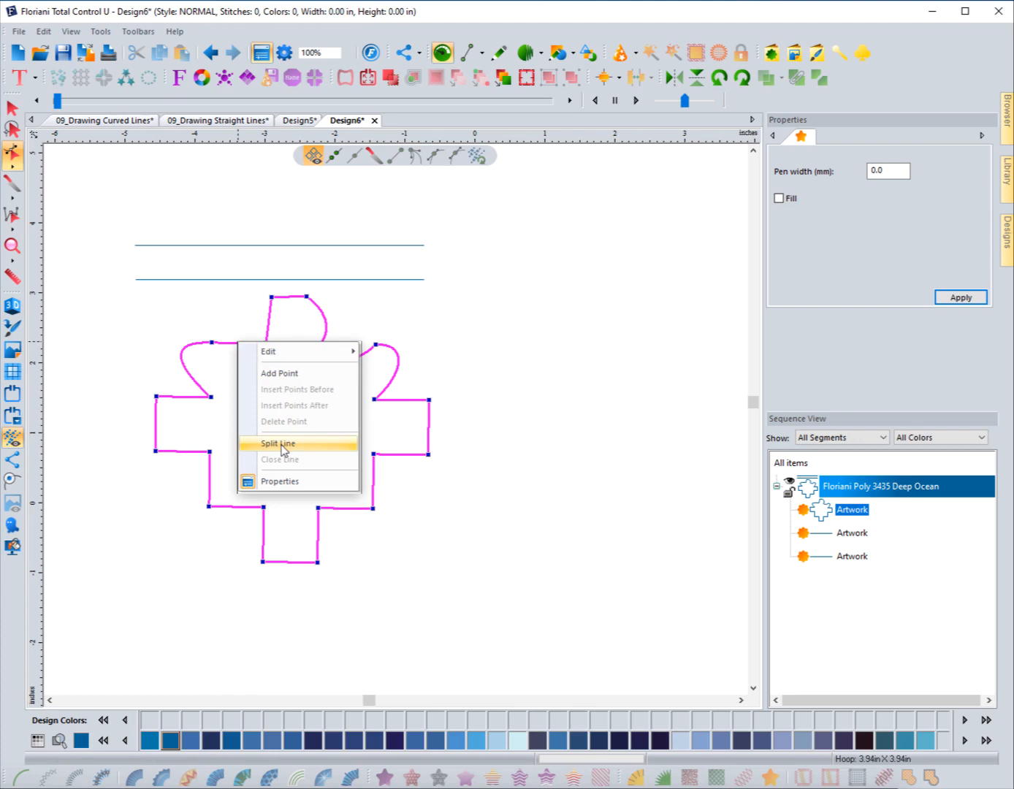
left_click(212, 348)
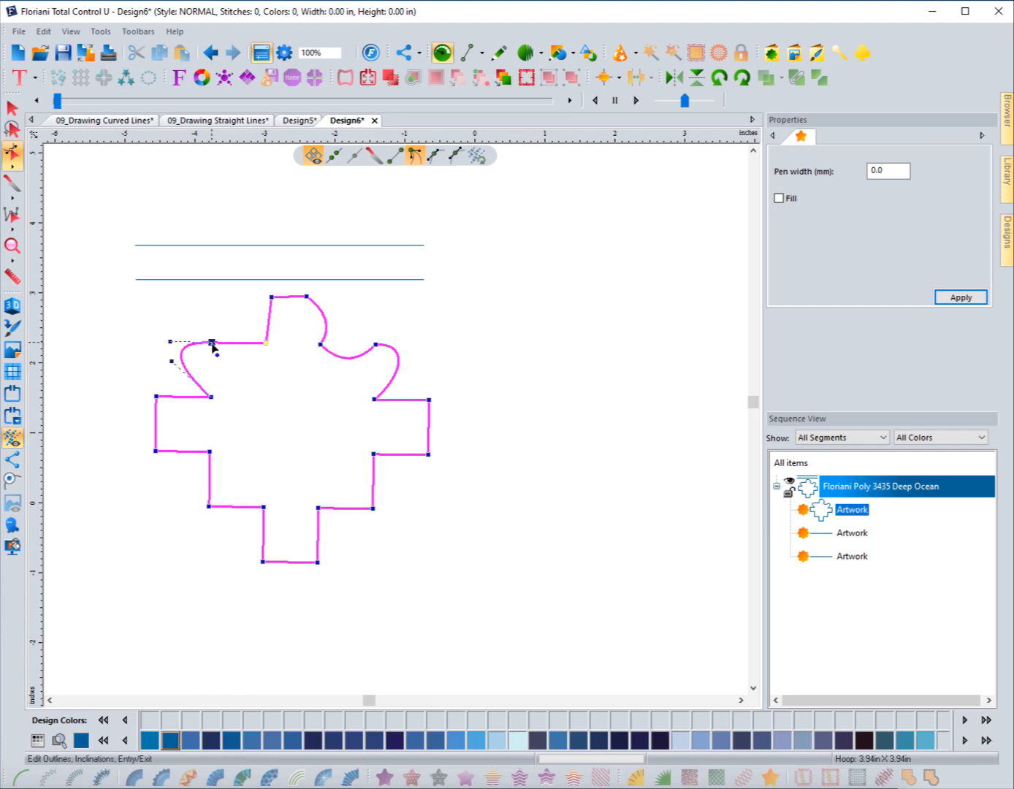
left_click(266, 344)
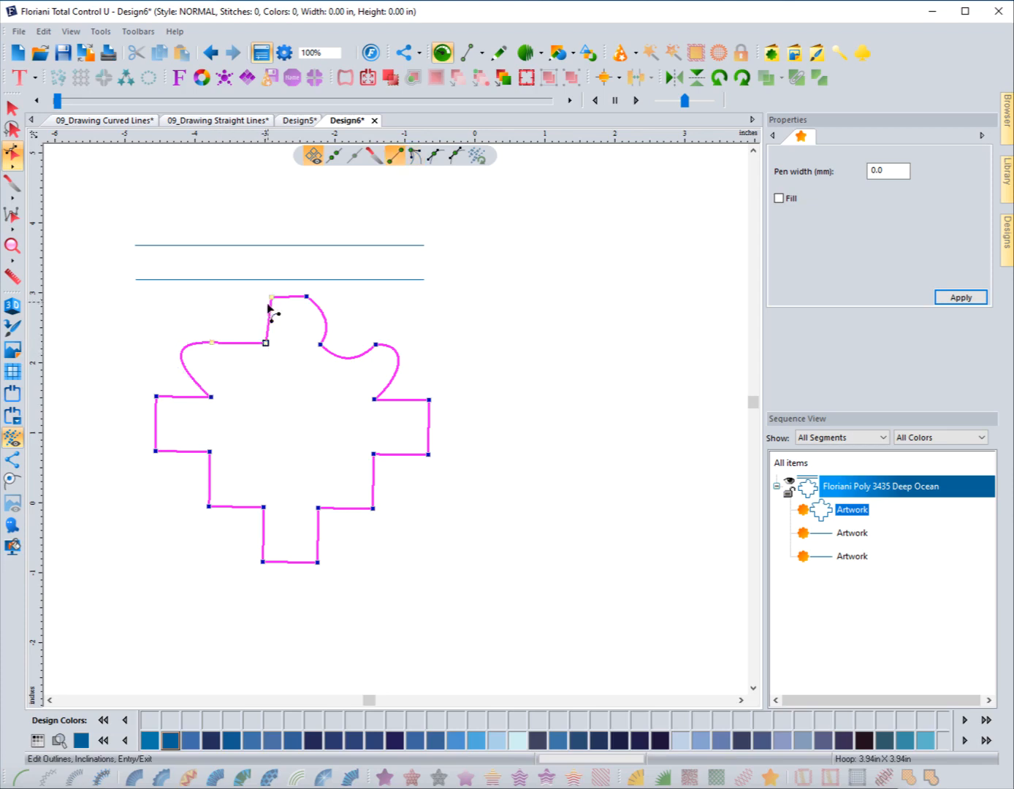
Convert the inner corner point at the base of the top arm's left side to Cusp
right_click(265, 342)
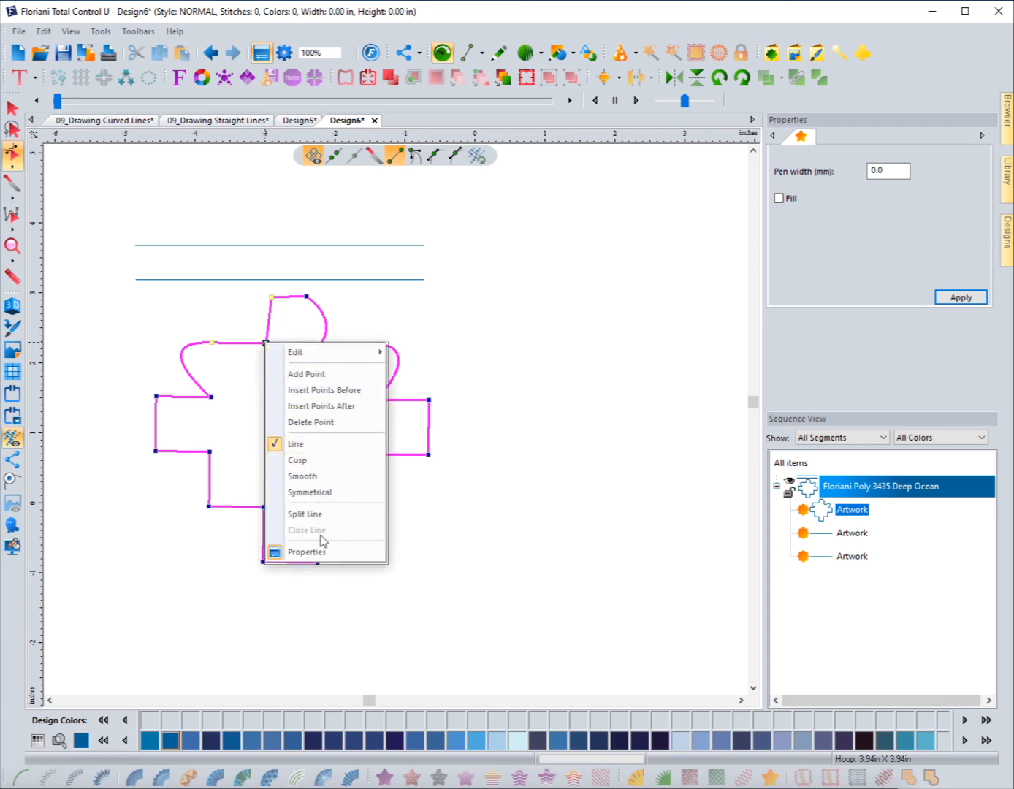
left_click(255, 390)
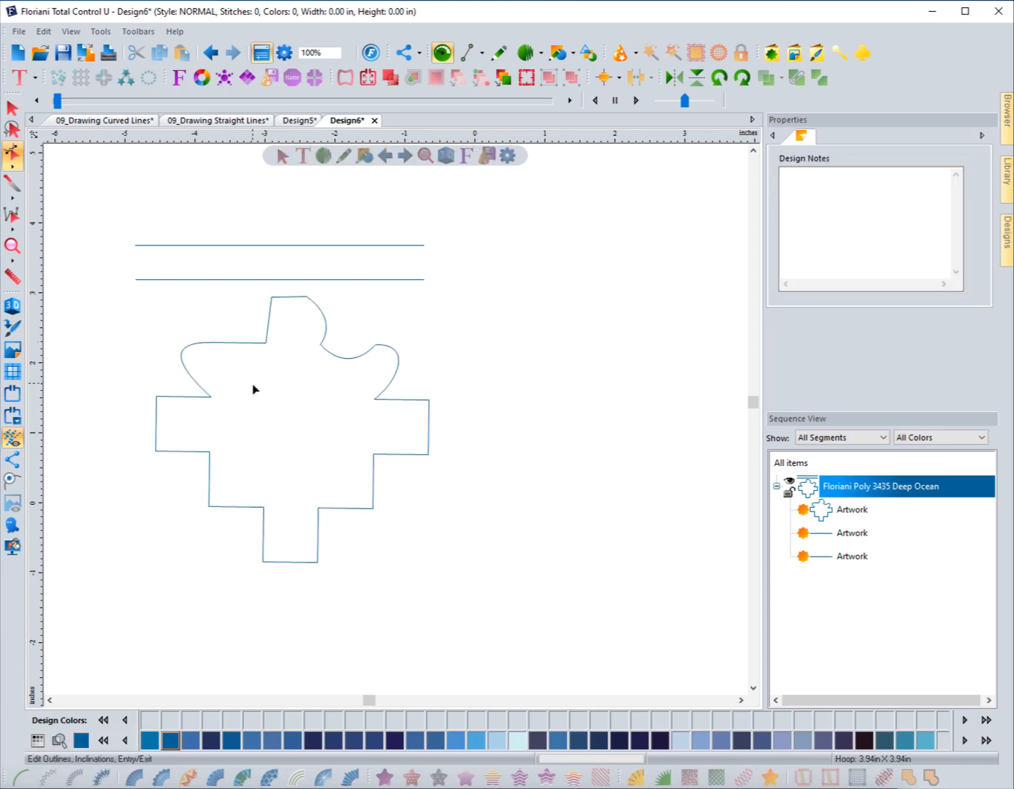
left_click(265, 344)
left_click(266, 343)
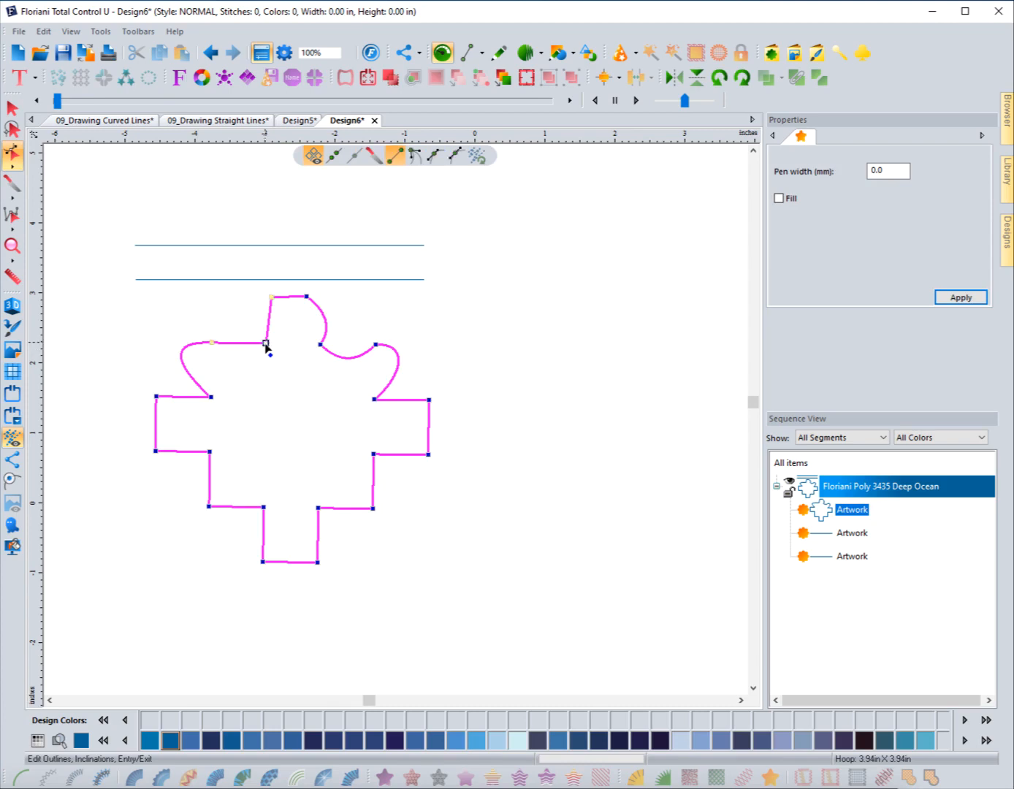
right_click(267, 347)
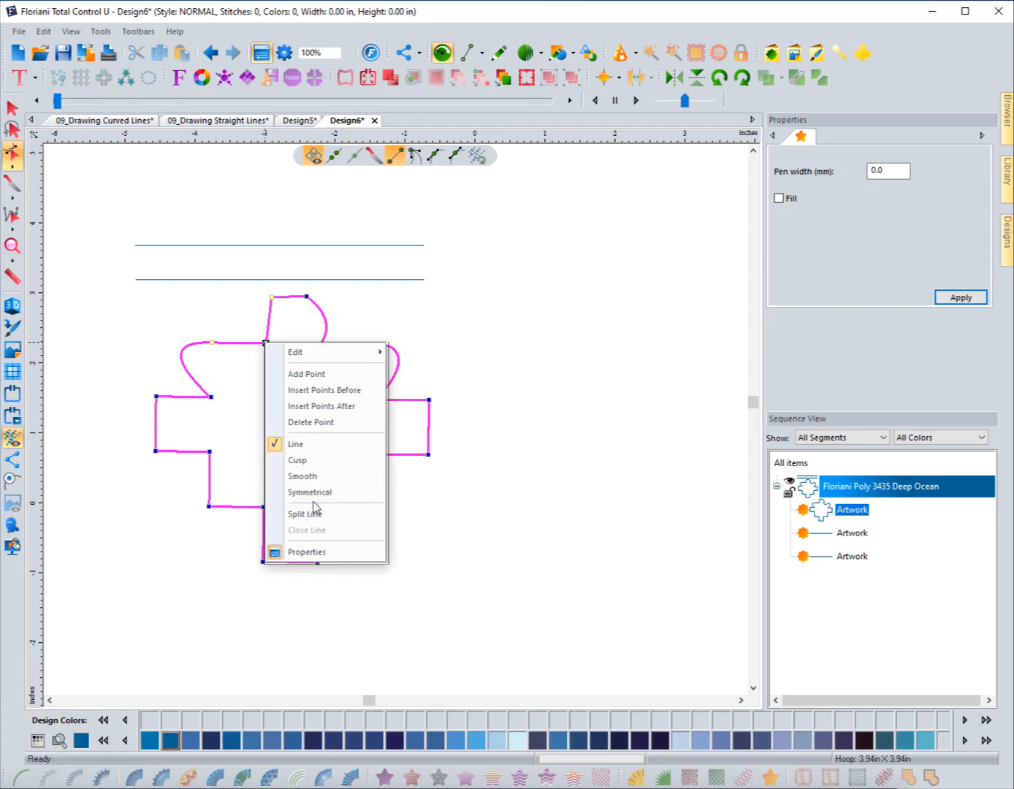
left_click(299, 461)
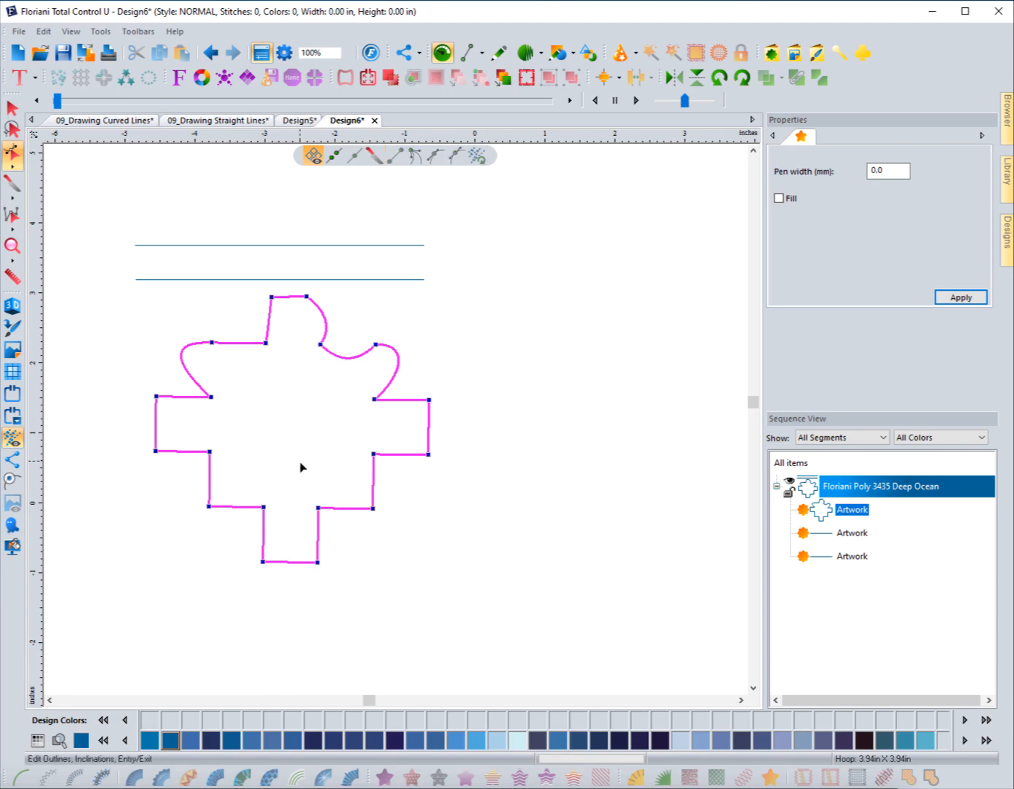
Convert the same corner point to Smooth and pull its left curve handle down and outward to sag the adjoining segment
left_click(265, 343)
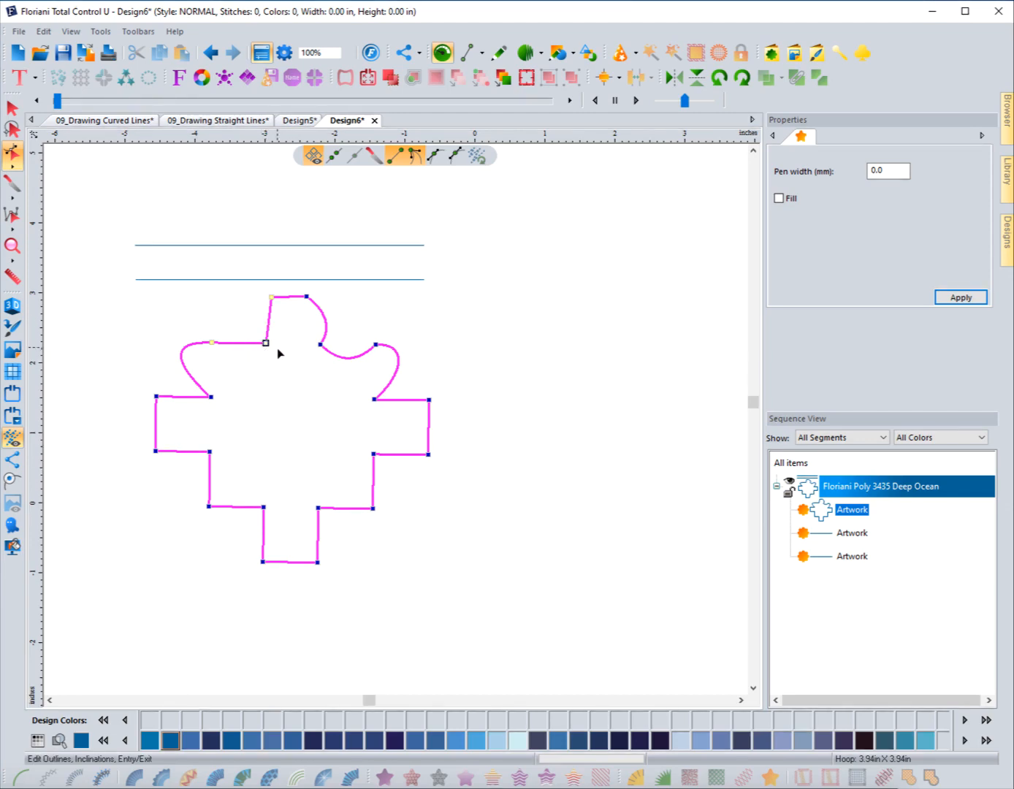
right_click(268, 345)
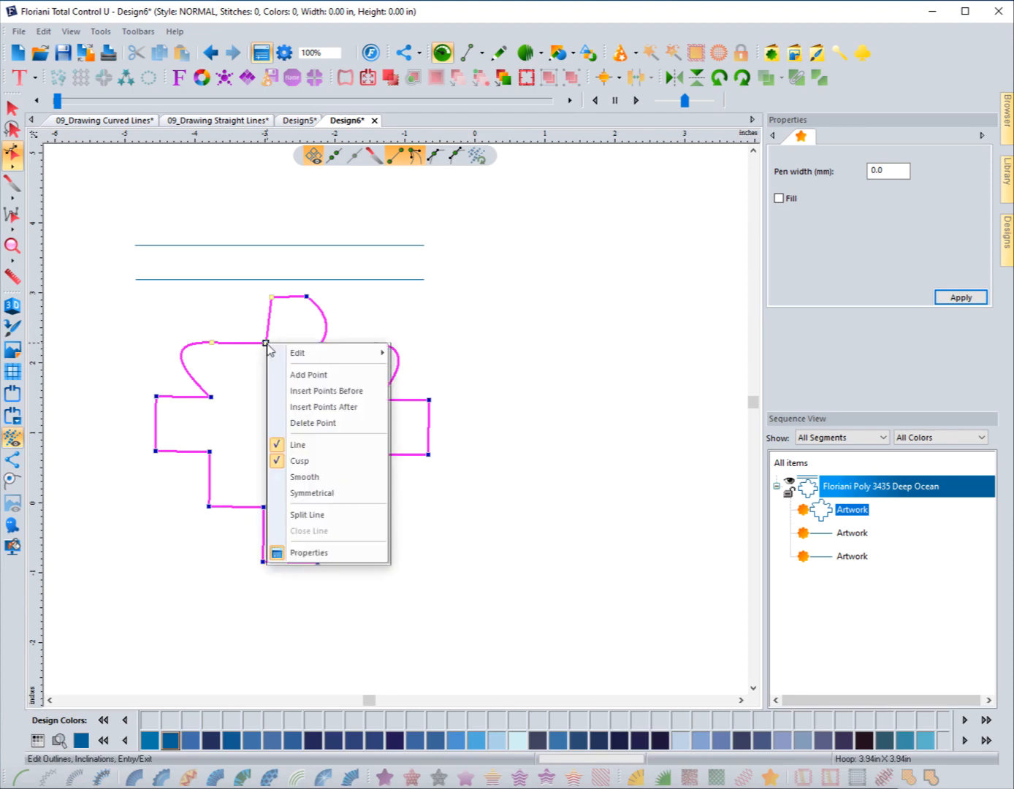
left_click(305, 478)
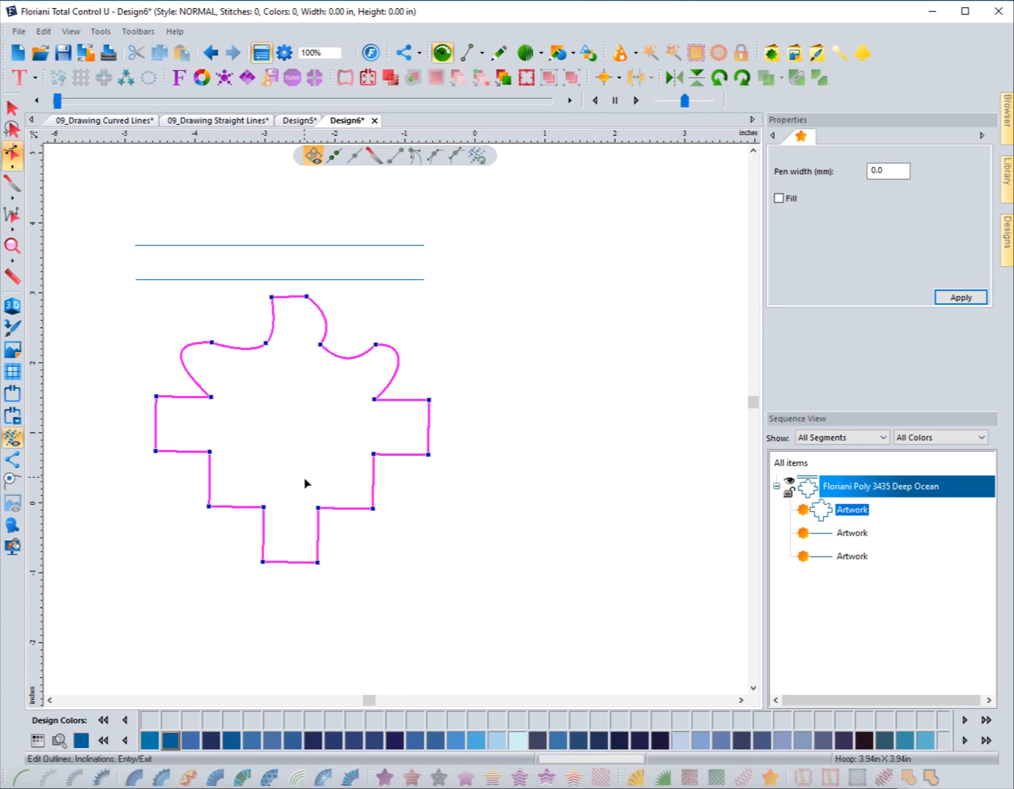
left_click(265, 343)
left_click_drag(252, 355, 209, 375)
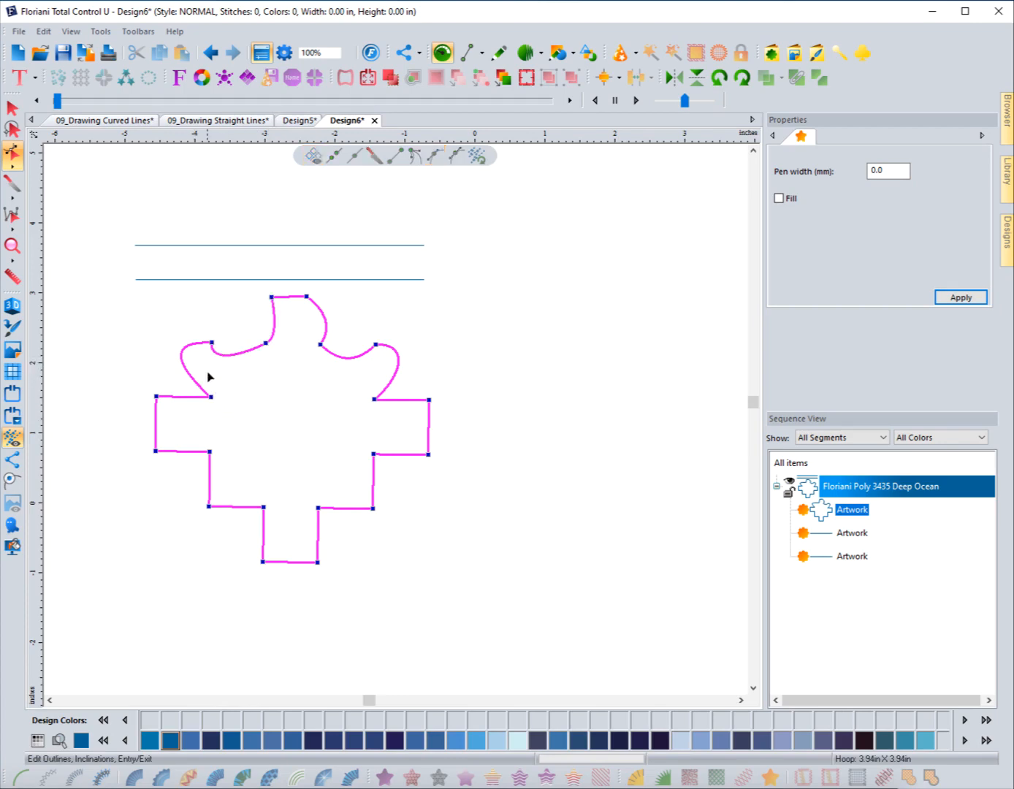
left_click(266, 345)
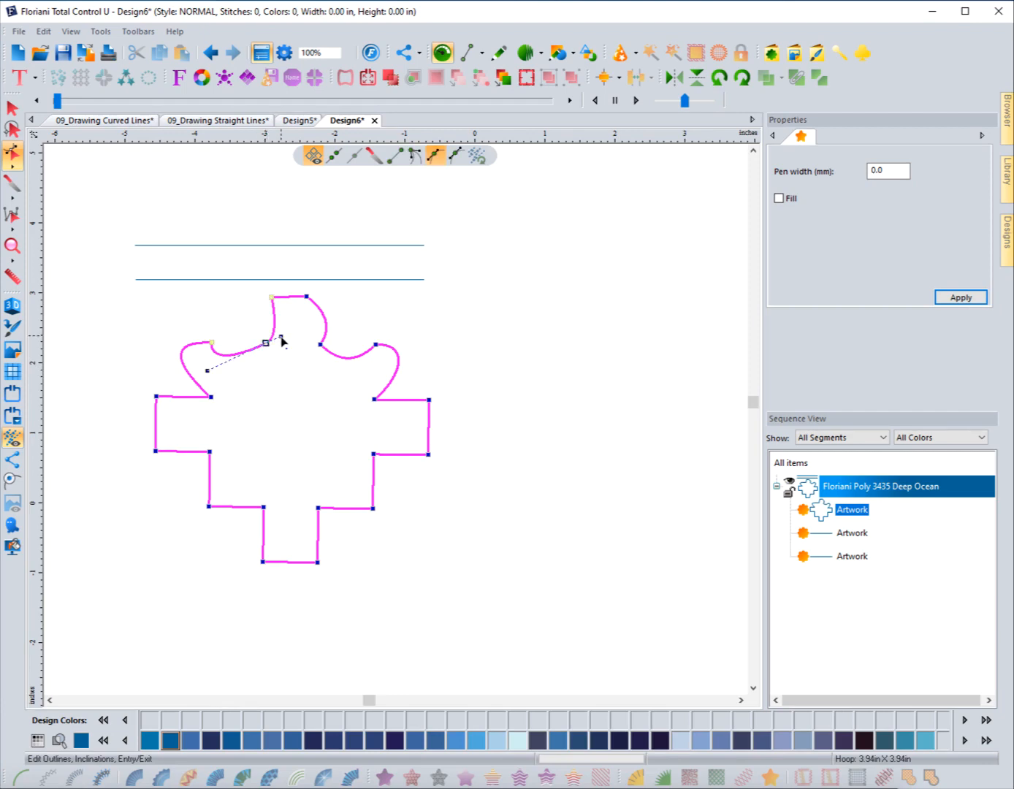
left_click_drag(214, 381, 233, 363)
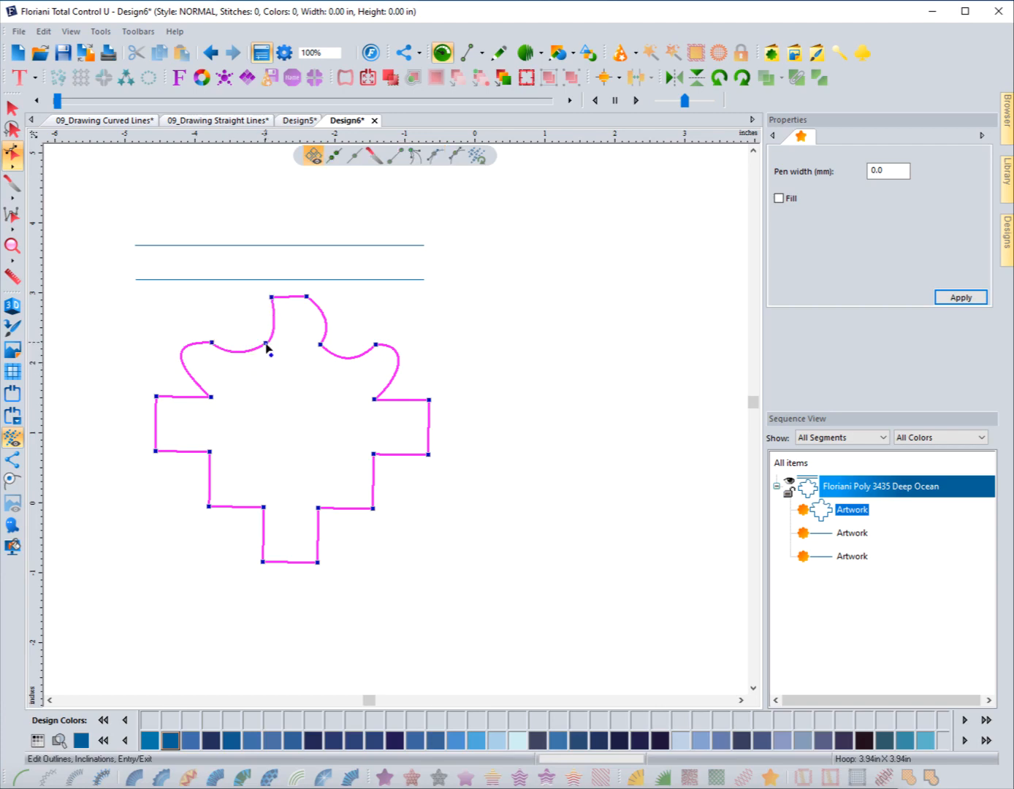
Make the corner point Symmetrical and extend its handles to bow both adjoining segments equally
left_click(267, 343)
right_click(267, 345)
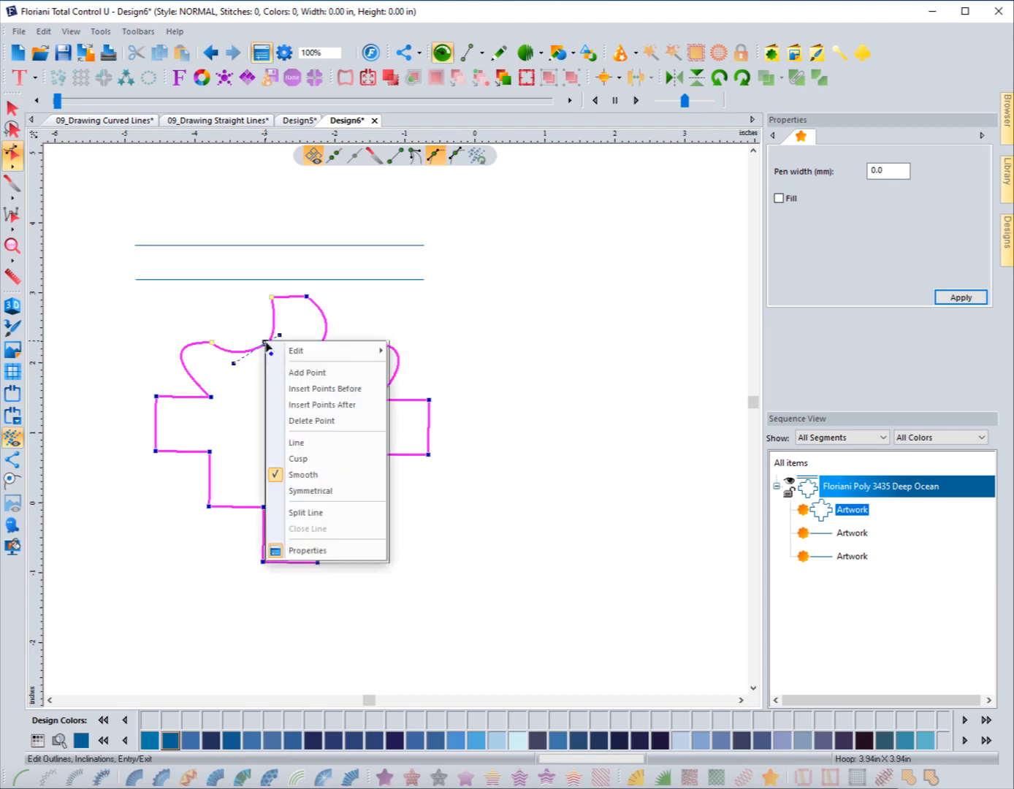
left_click(265, 350)
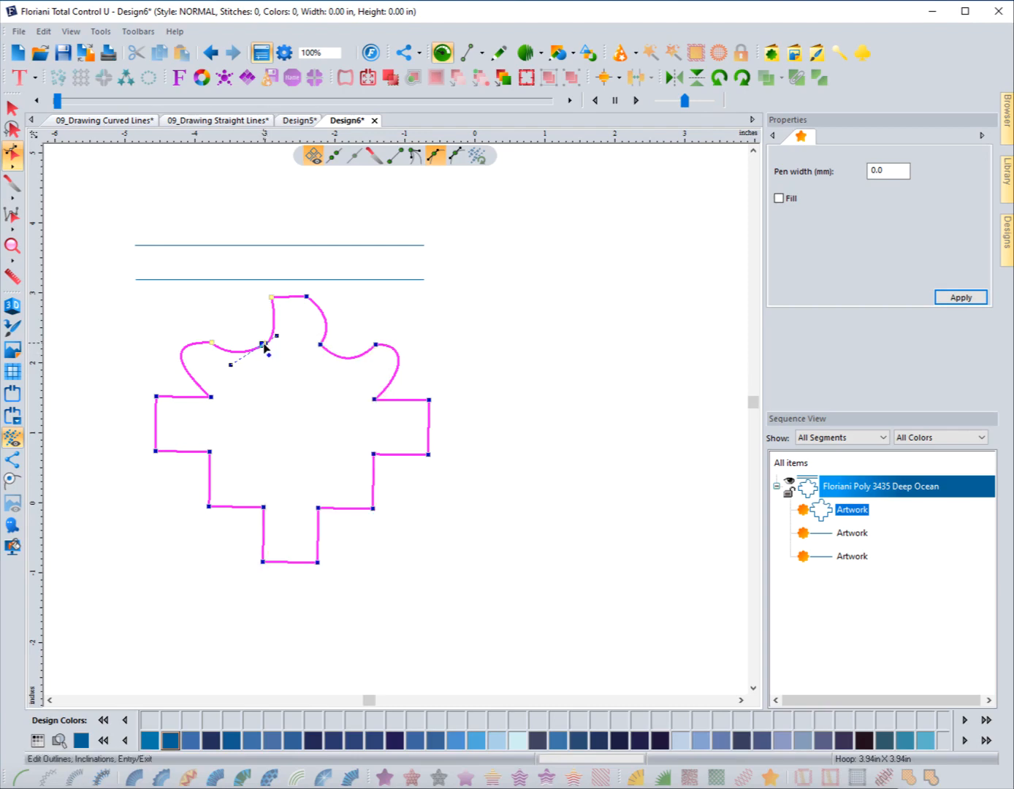
key("ctrl+z")
left_click(264, 344)
left_click(456, 159)
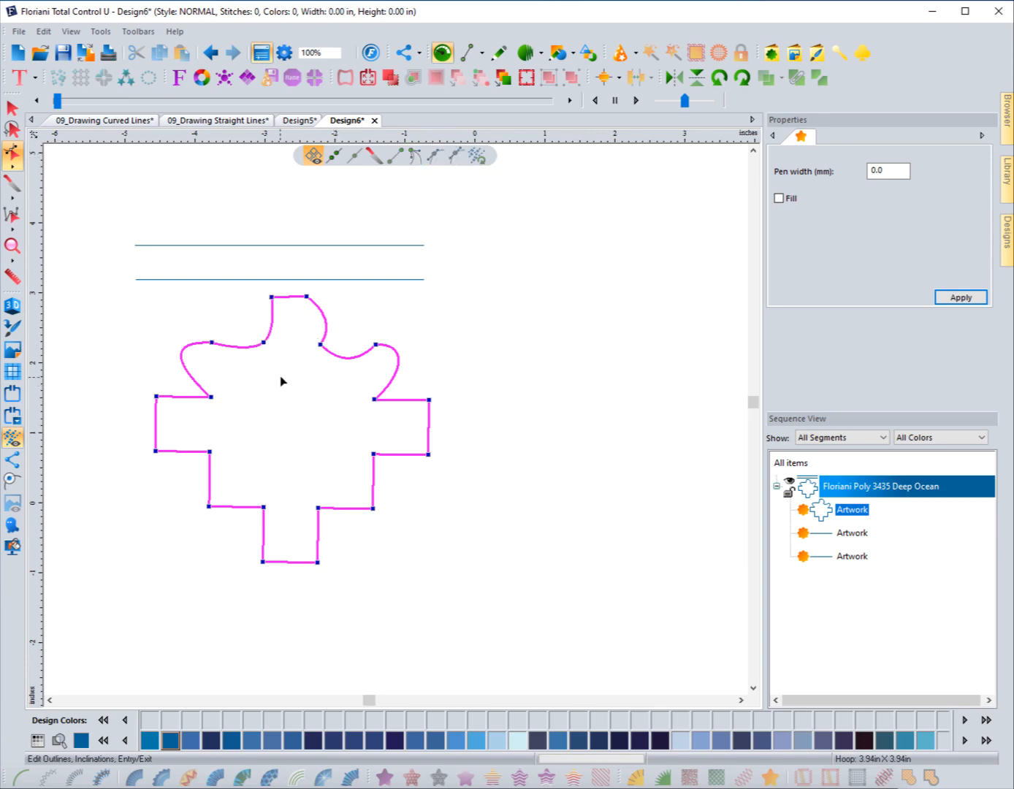
left_click(264, 343)
mouse_move(248, 356)
left_mouse_down()
mouse_move(231, 376)
mouse_move(240, 356)
mouse_move(211, 370)
mouse_move(246, 360)
mouse_move(234, 386)
mouse_move(248, 365)
mouse_move(223, 380)
mouse_move(239, 375)
mouse_move(236, 363)
mouse_move(215, 369)
mouse_move(234, 392)
mouse_move(255, 375)
mouse_move(249, 362)
mouse_move(231, 367)
mouse_move(238, 374)
left_mouse_up()
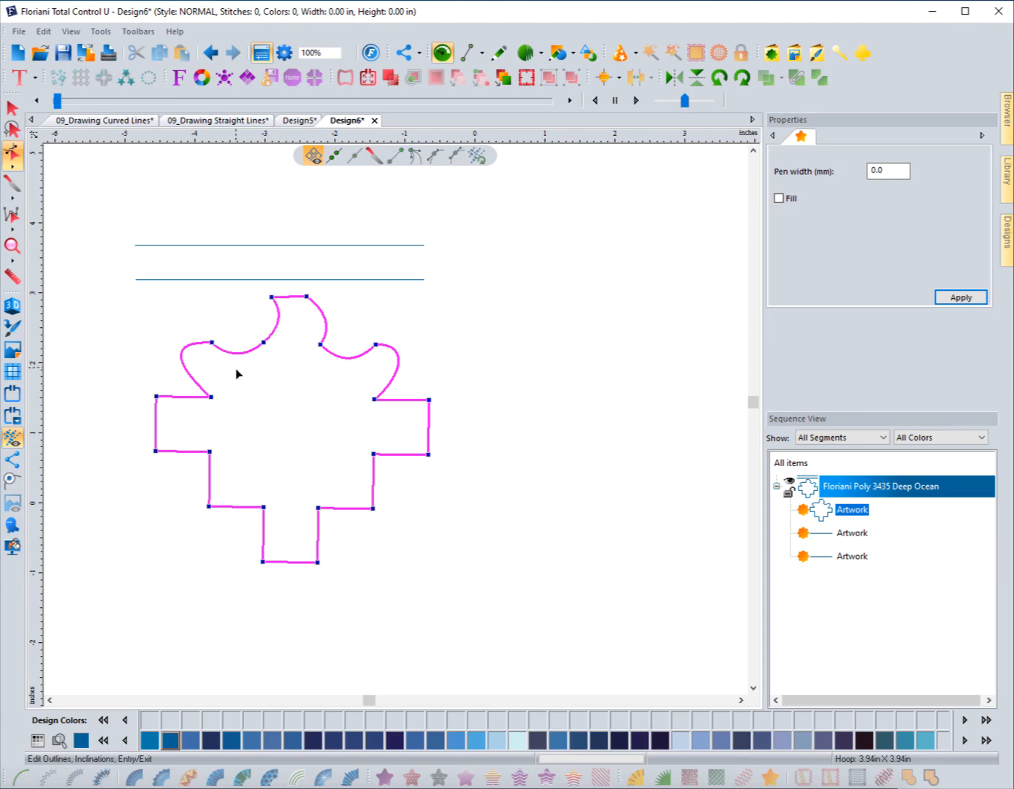
left_click(263, 344)
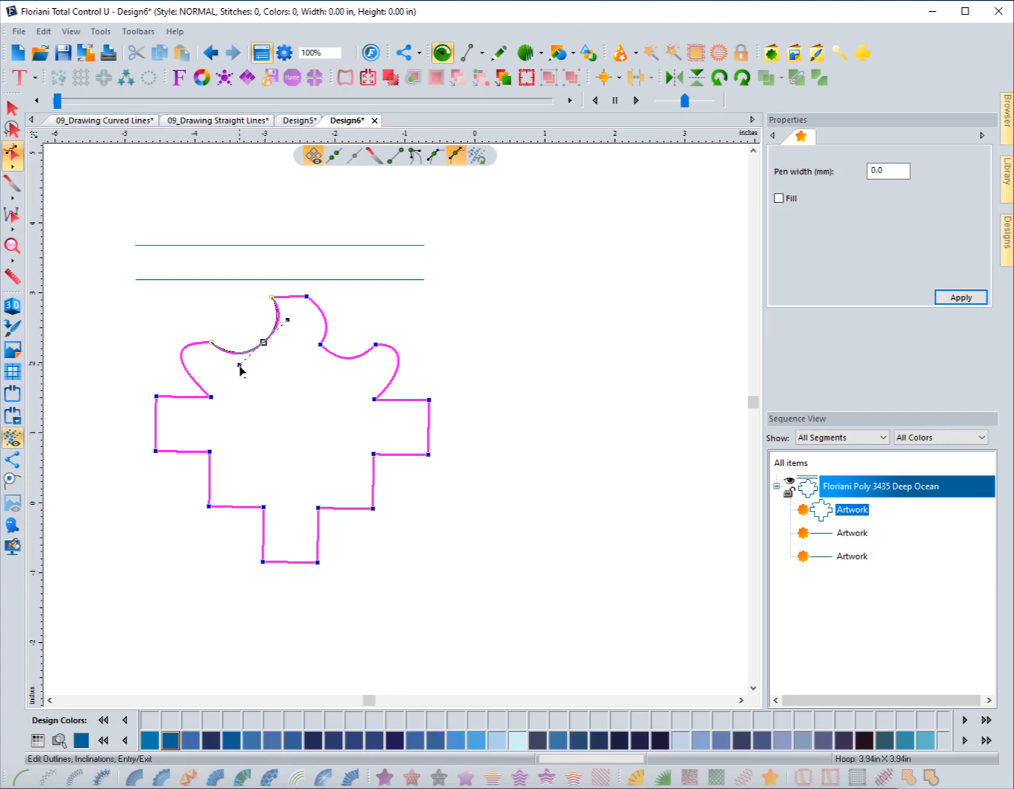
left_click(256, 354)
Switch the corner point from Symmetrical to Smooth and lengthen only its lower-left handle to deepen that segment's curve
left_click(265, 347)
left_click(436, 155)
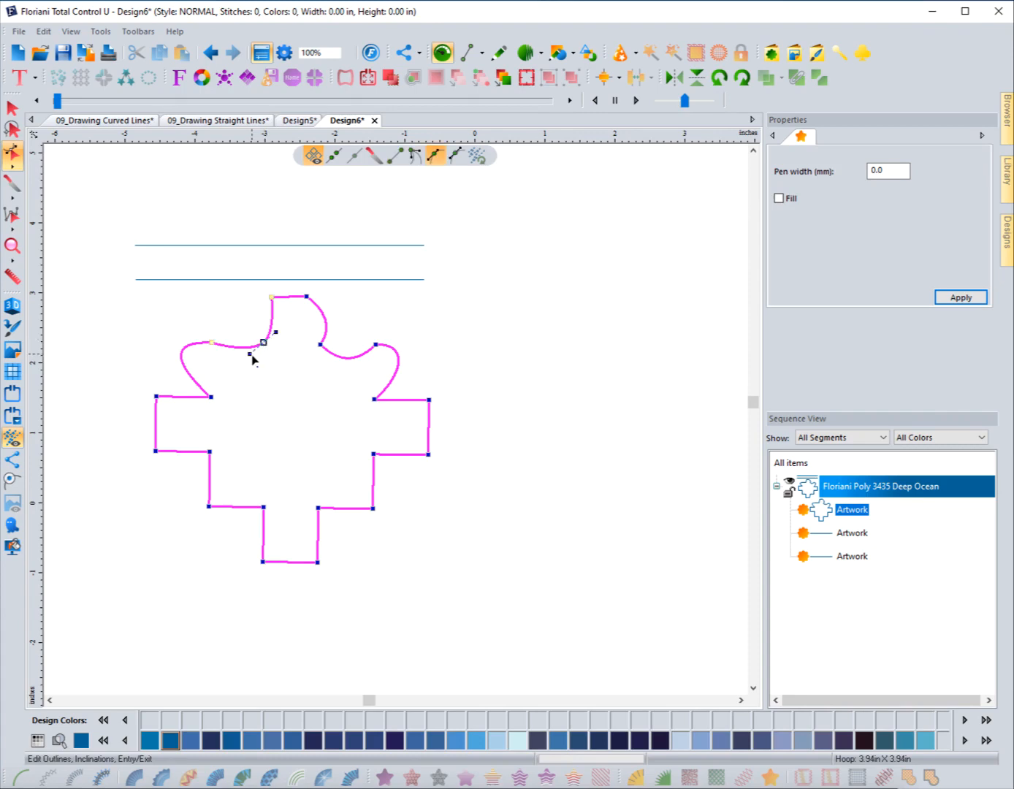
left_click_drag(250, 354, 227, 380)
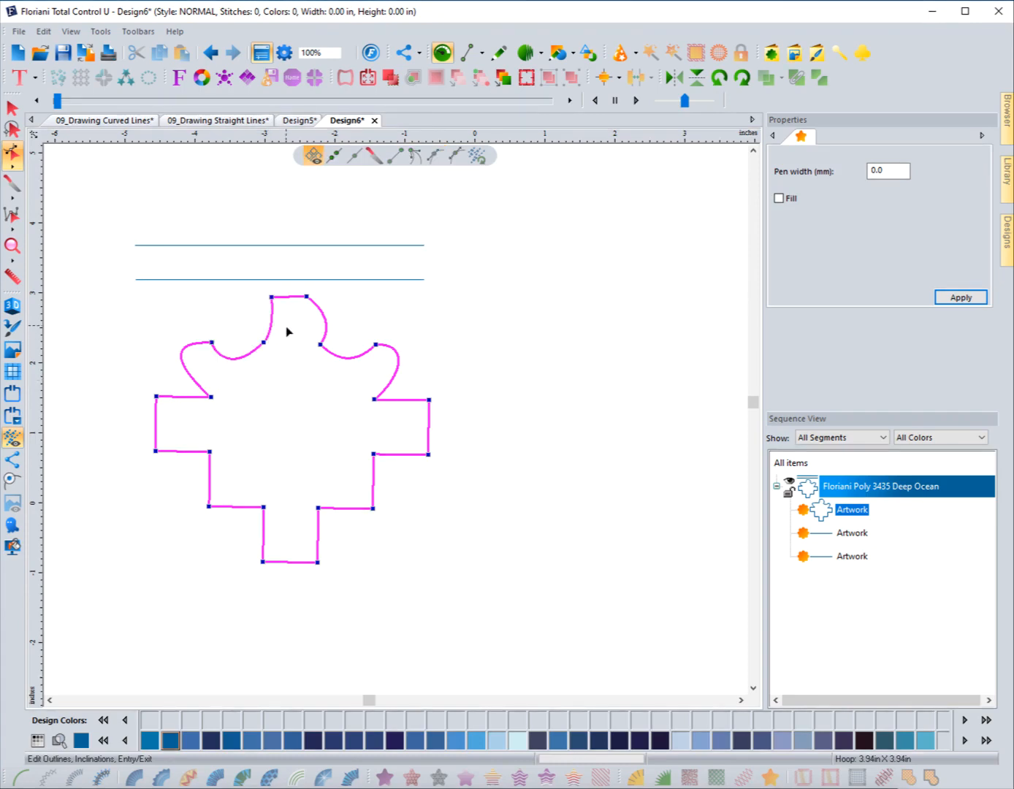
Switch the smooth corner point to Cusp and move its lower-left handle slightly, independently of the opposite handle
left_click(264, 343)
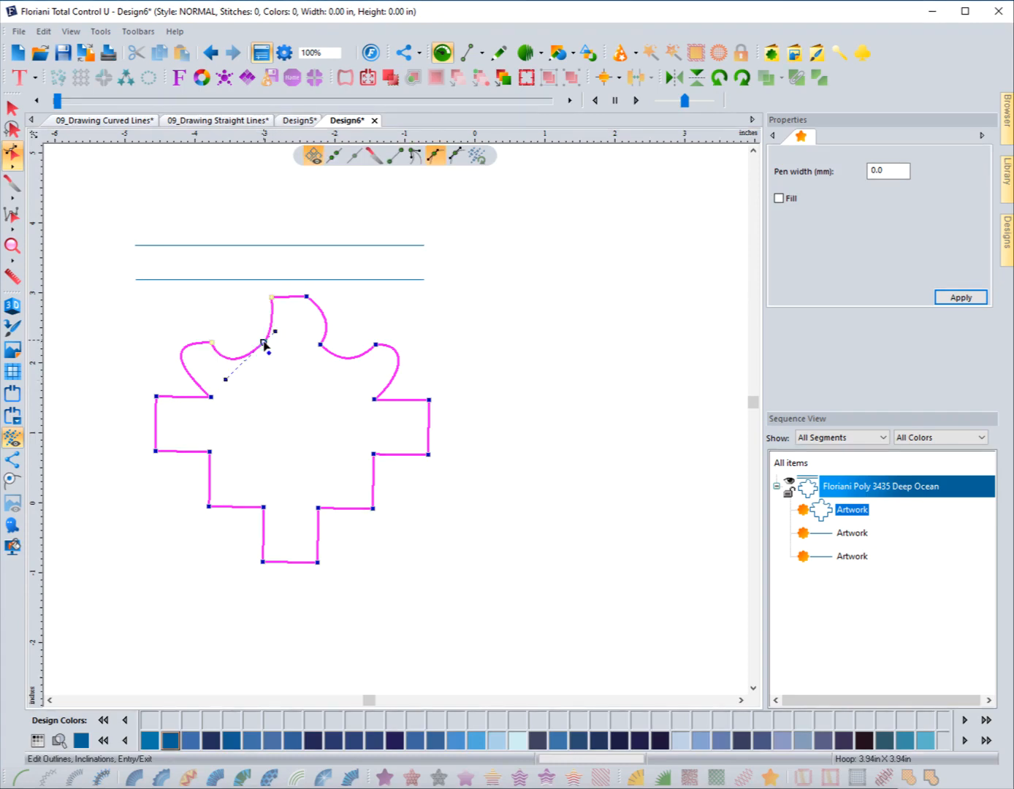
right_click(265, 343)
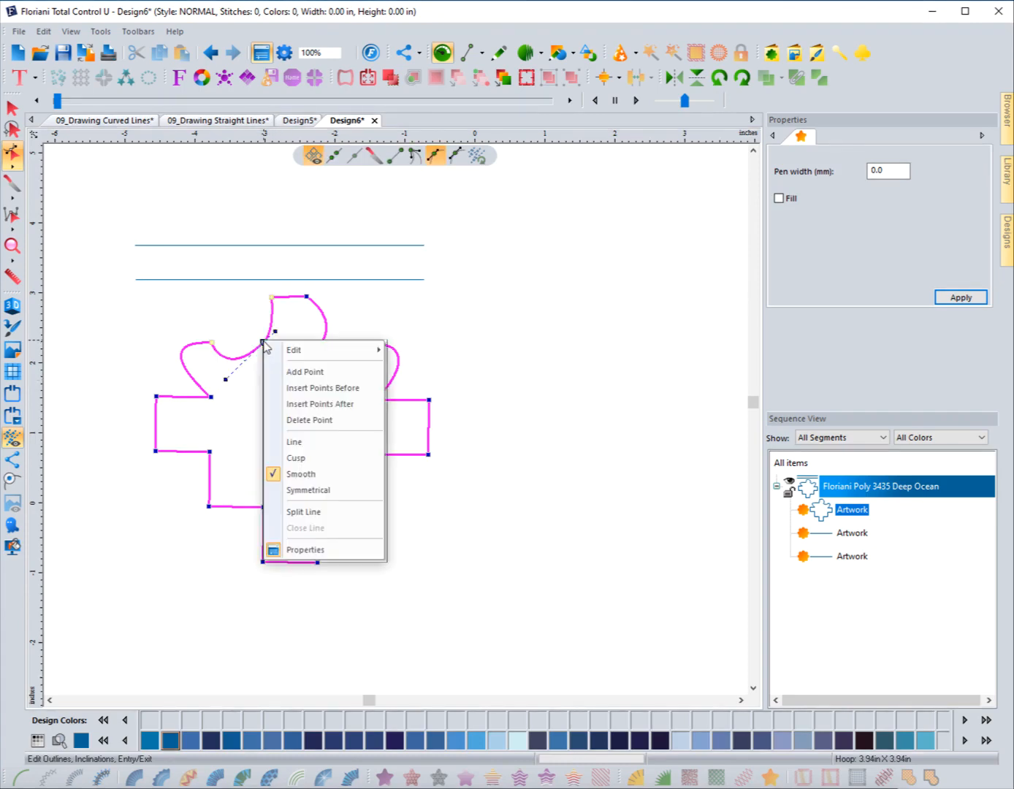
left_click(296, 459)
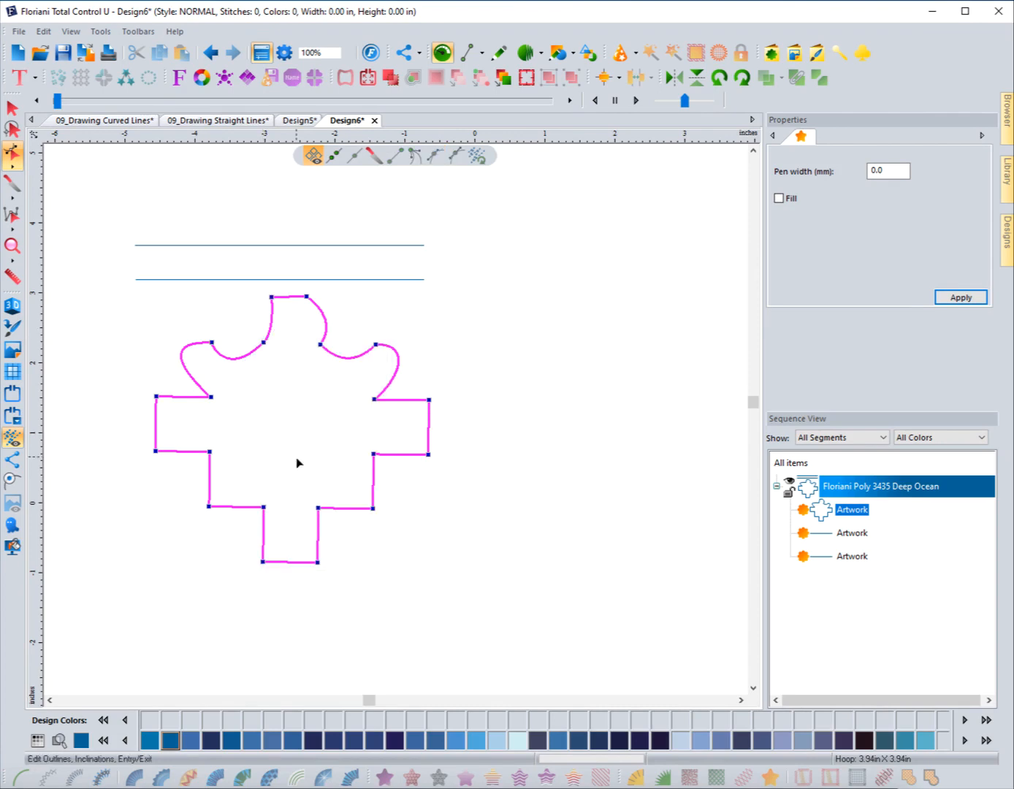
left_click(265, 343)
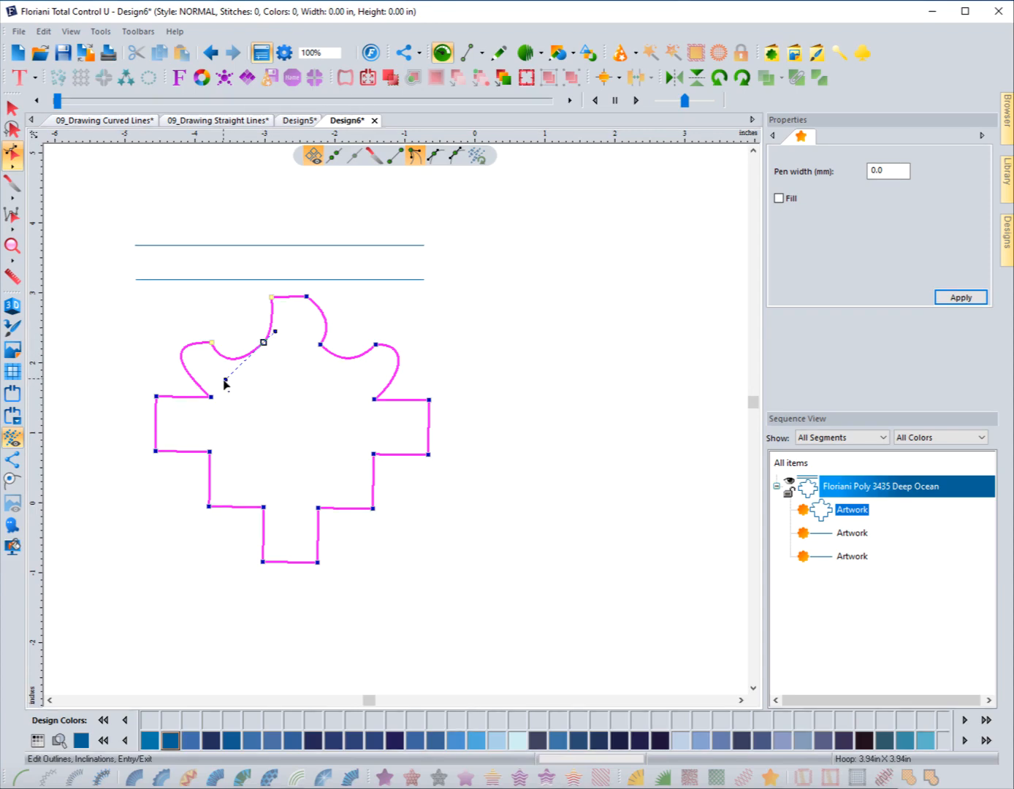
left_click_drag(226, 380, 278, 338)
left_click_drag(233, 381, 225, 387)
left_click(269, 345)
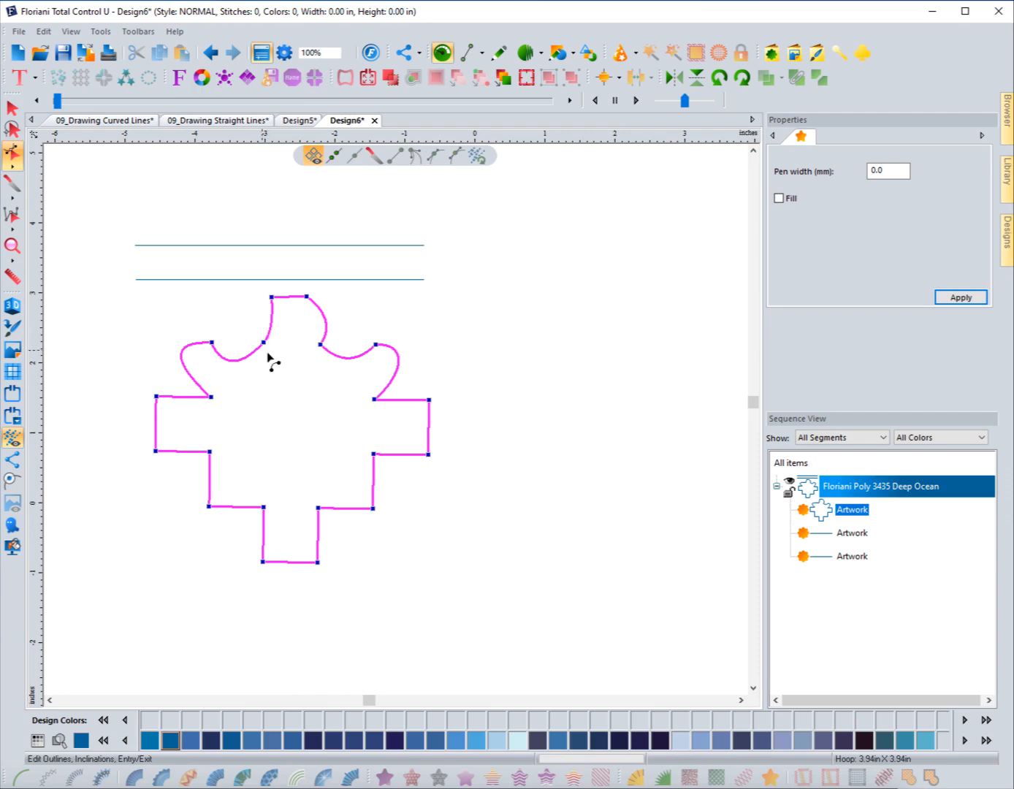
Return the cusp corner point to Smooth and draw its left handle outward for a shallow dip in the adjoining segment
left_click(264, 343)
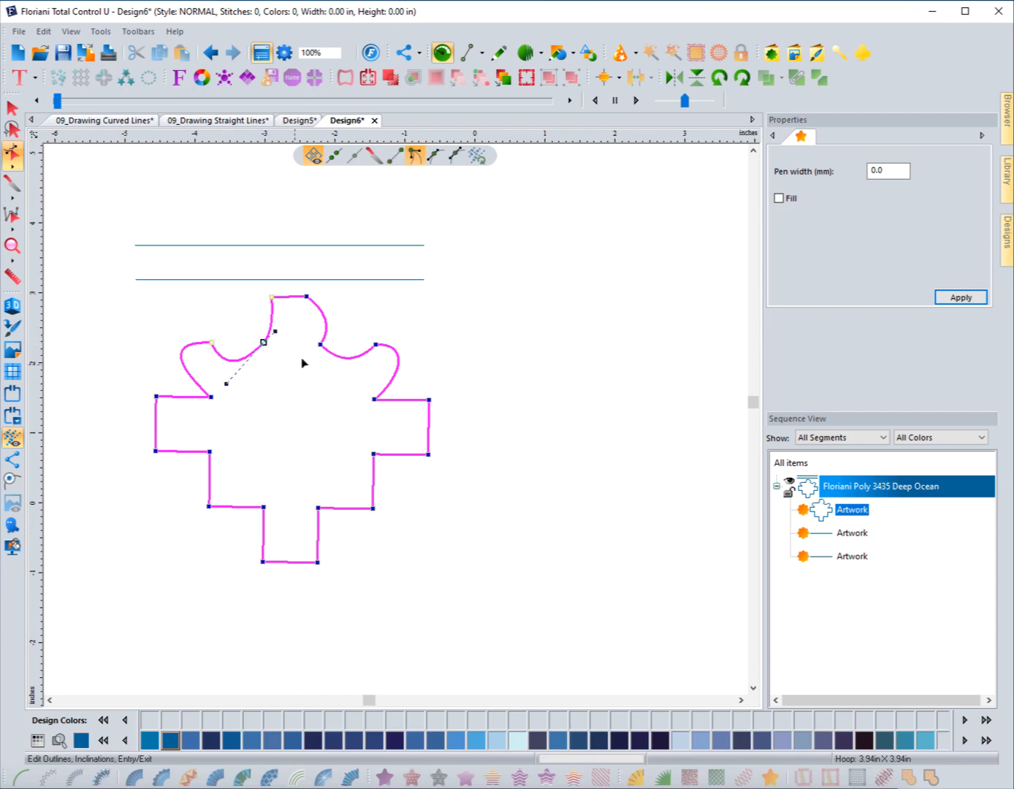
left_click(437, 156)
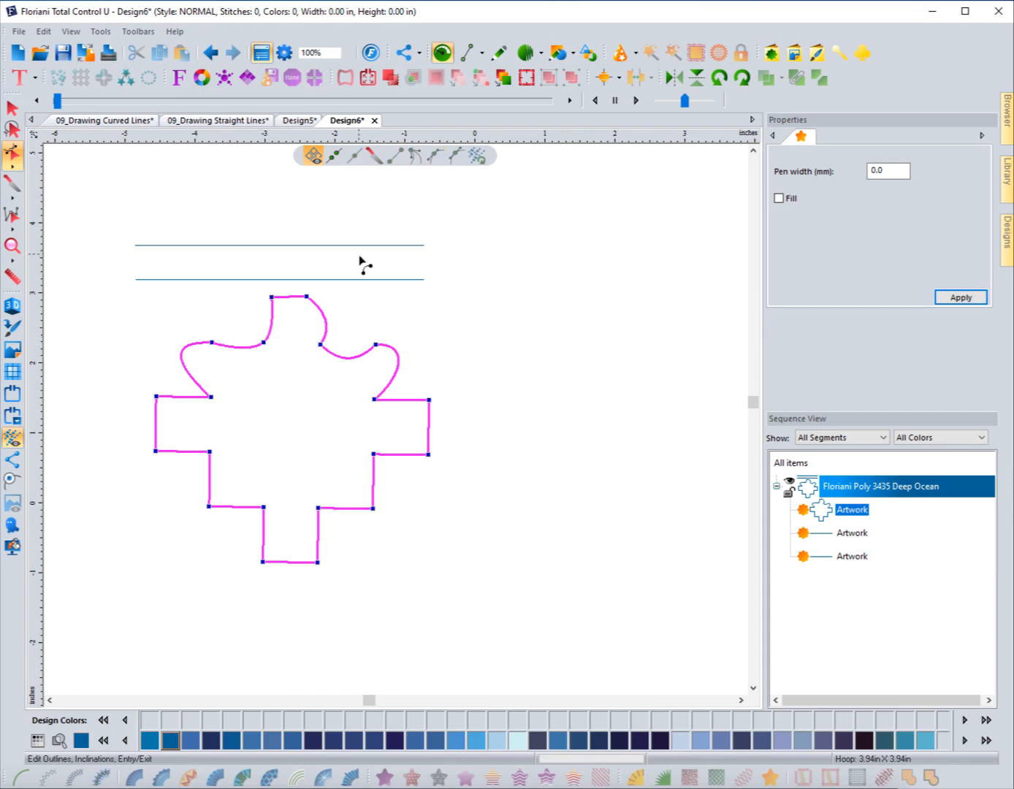
left_click(263, 344)
left_click_drag(251, 353, 230, 364)
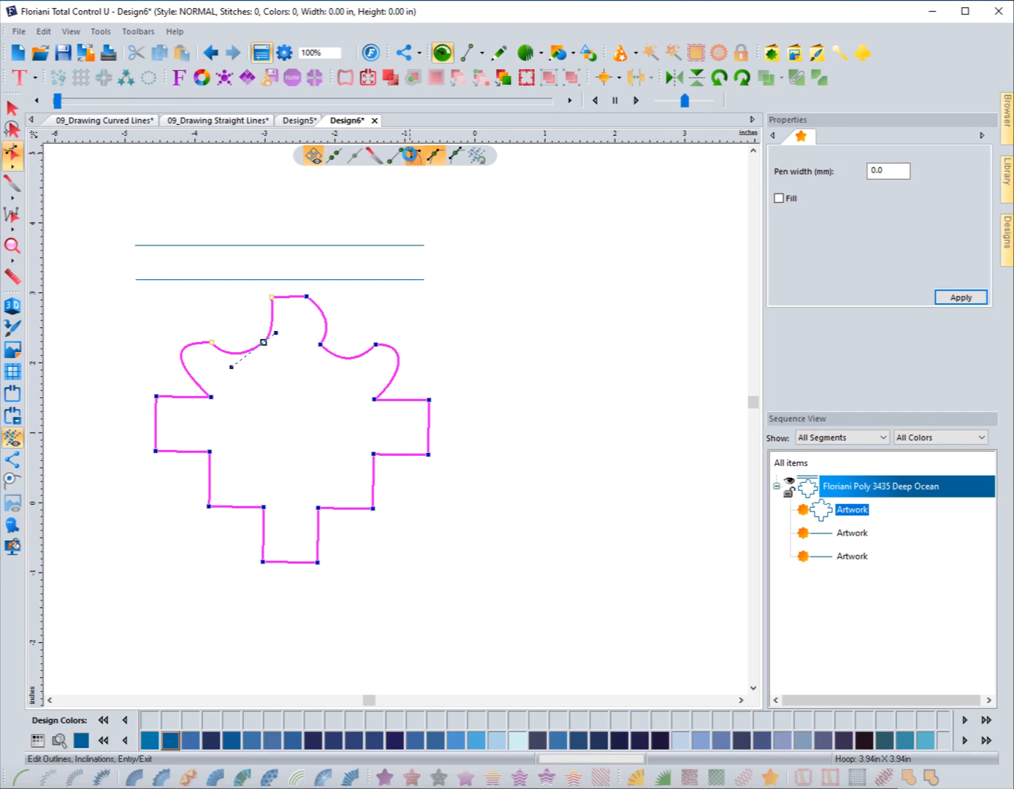
With the corner point as Cusp, reposition its handles separately to arch the left segment upward and straighten the top arm's left side
left_click(267, 342)
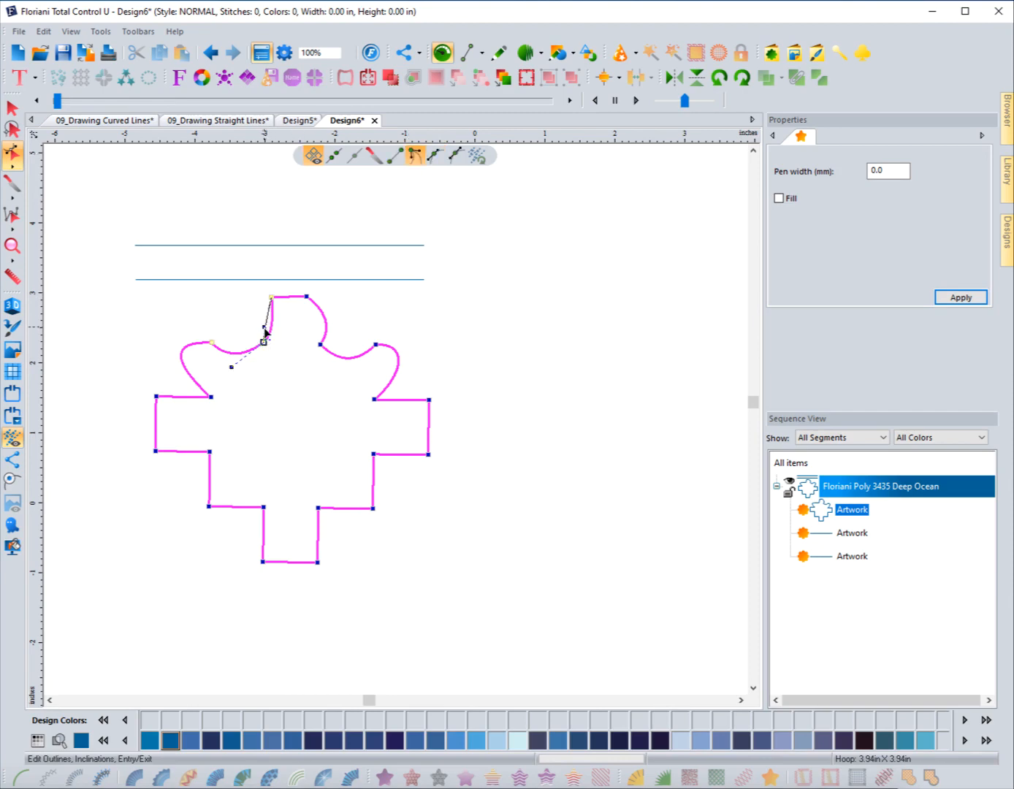
left_click_drag(267, 330, 236, 300)
left_click(264, 343)
left_click(196, 319)
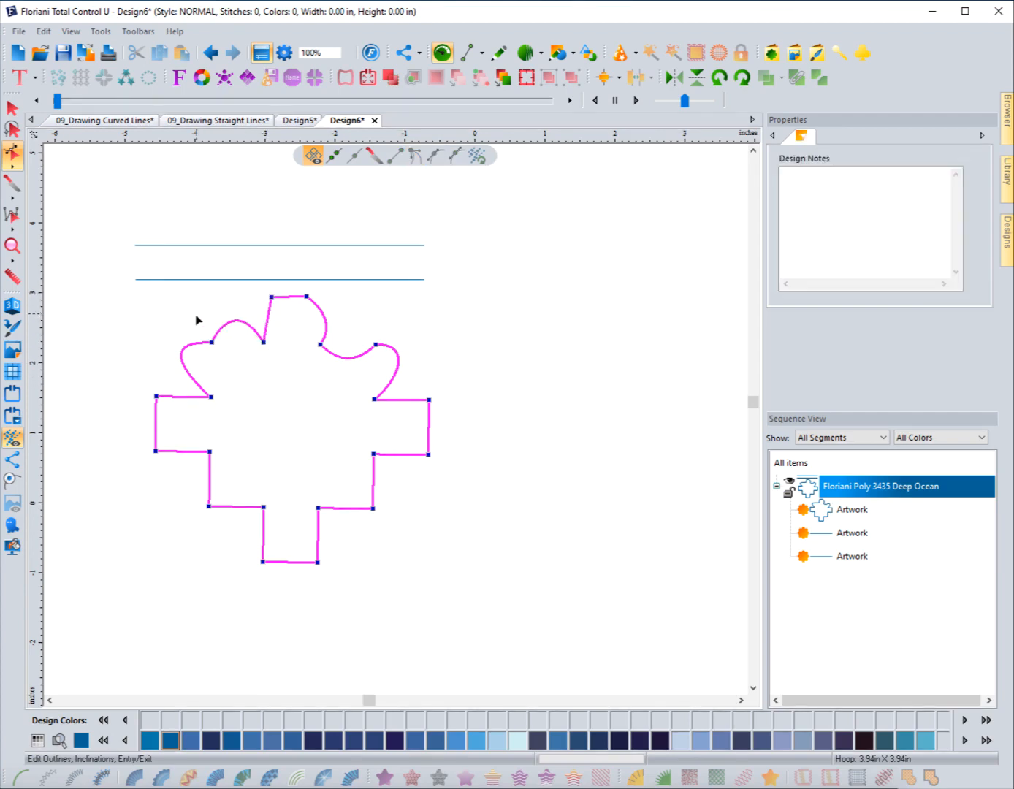
key("Escape")
double_click(261, 344)
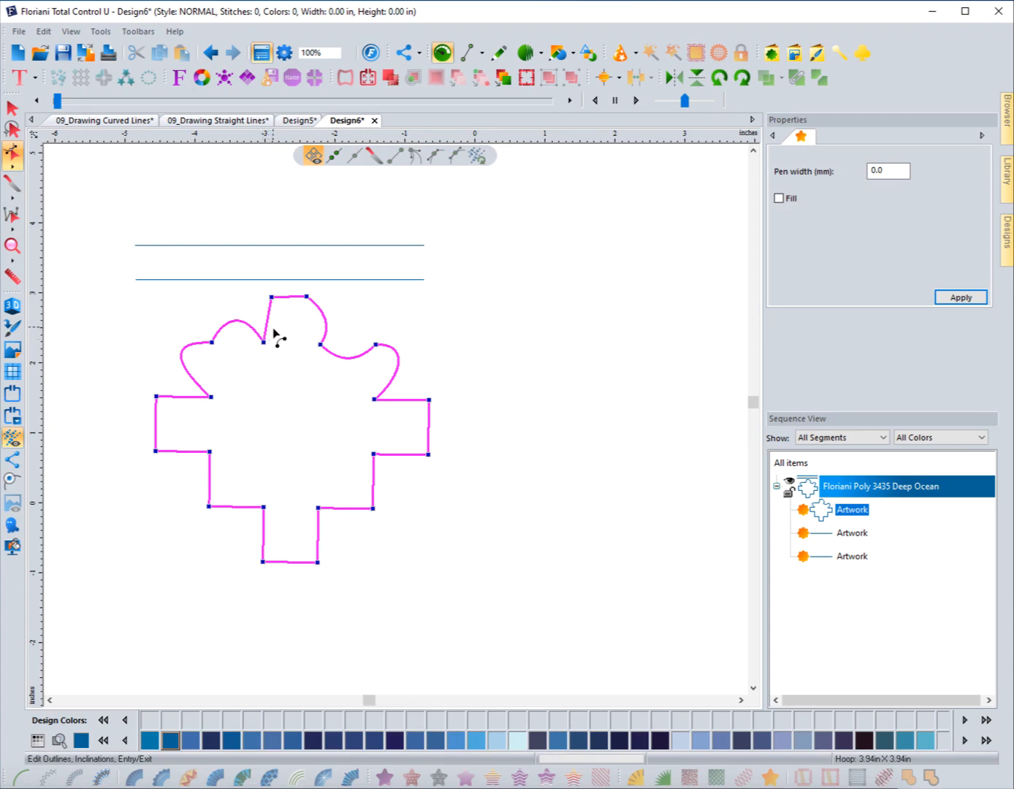
Convert the cusp corner point at the top arm's left base to Line, straightening both adjoining segments
left_click(263, 342)
right_click(263, 344)
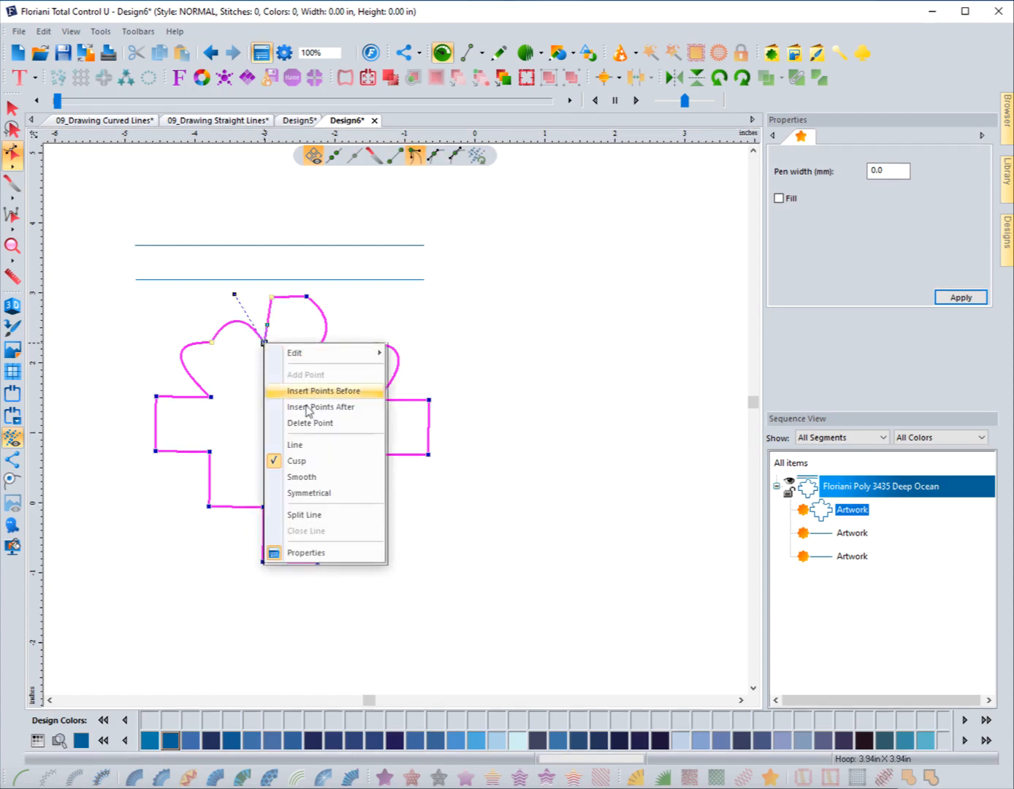
left_click(223, 361)
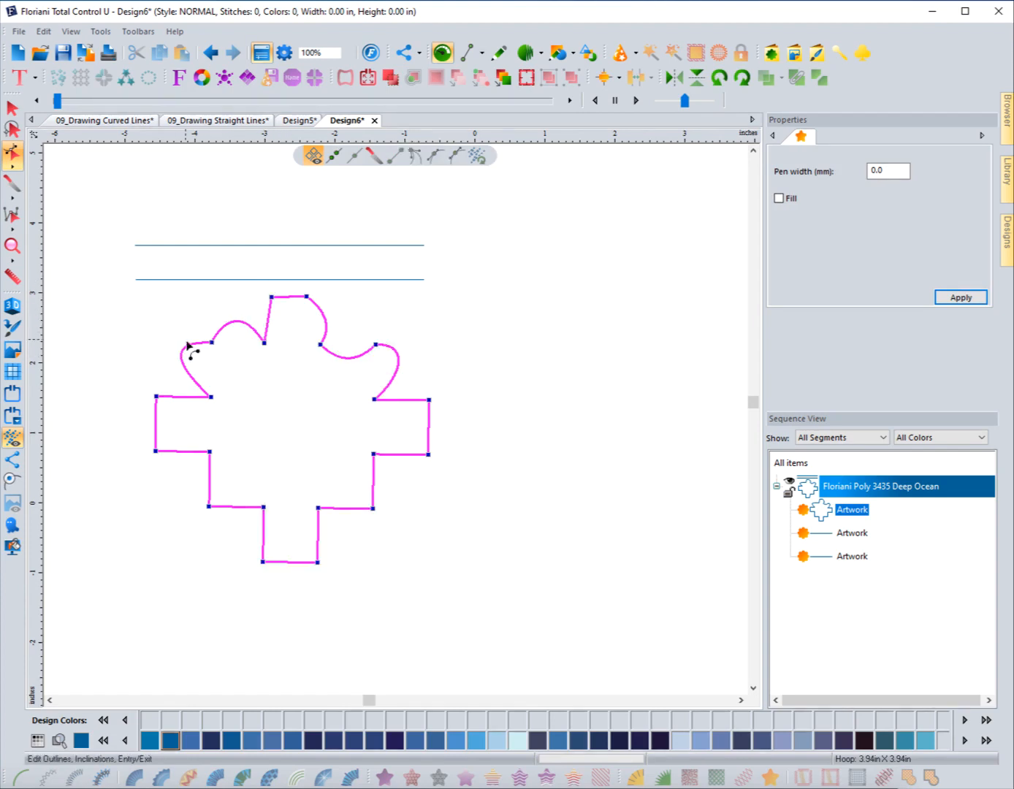
left_click(264, 344)
right_click(265, 343)
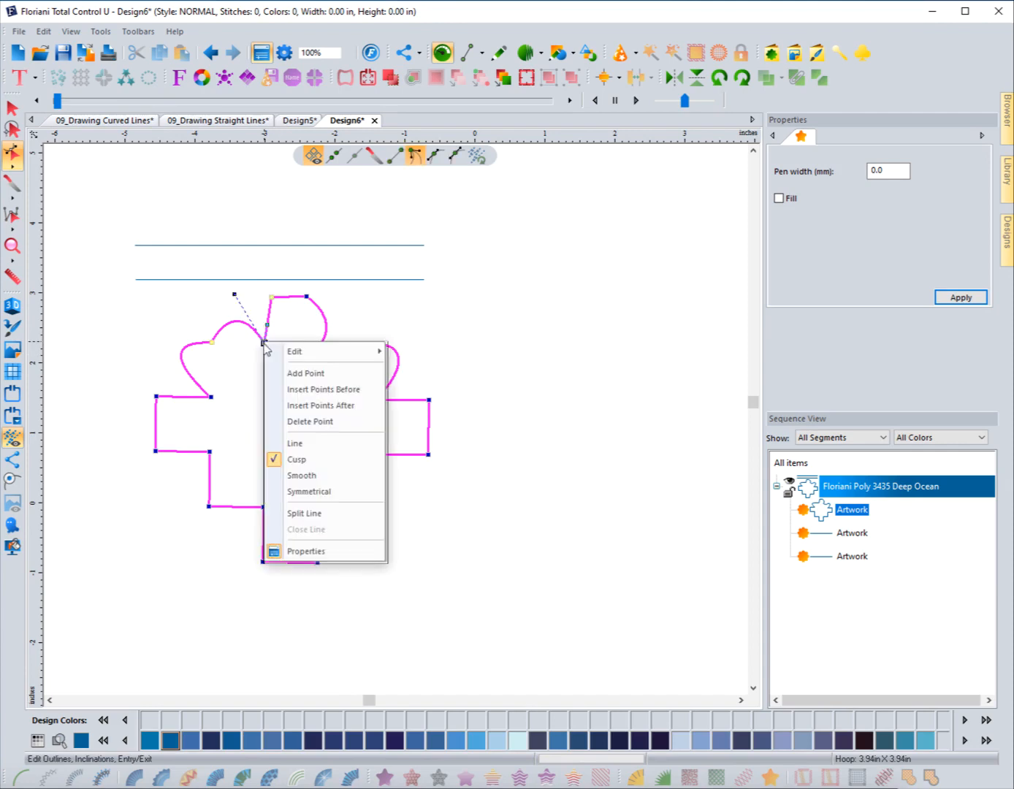
left_click(300, 444)
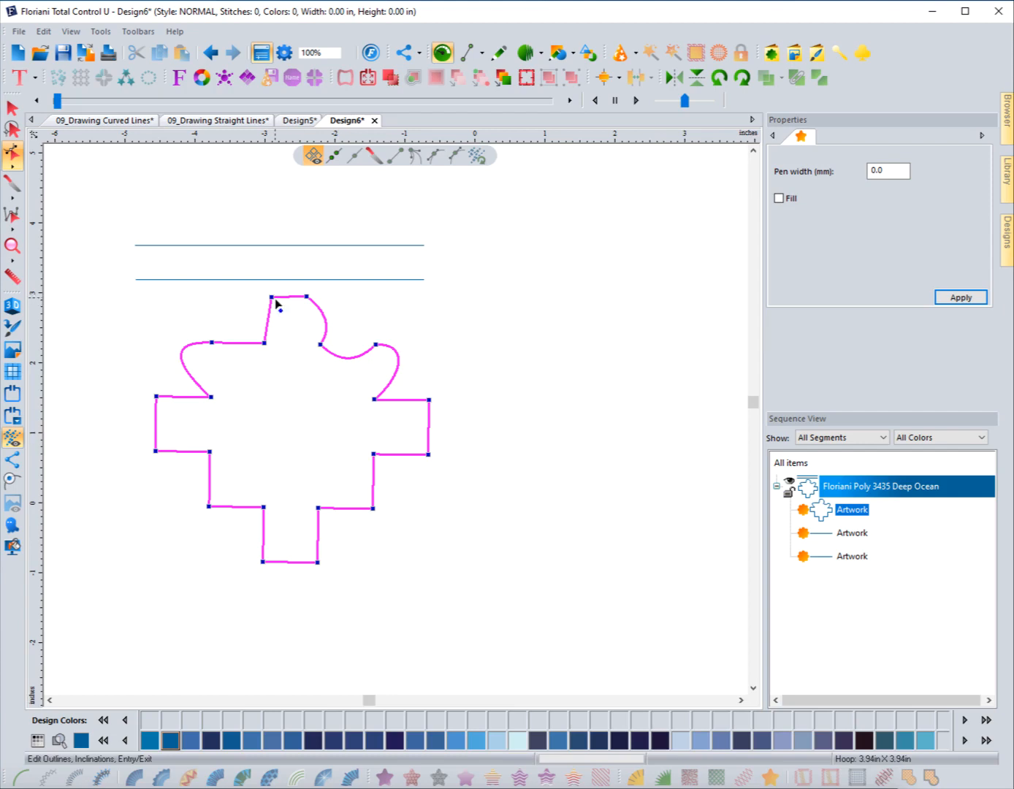
Select the top arm's upper-right corner, its right base corner and the neighbouring outer corner together, and convert all three points to Line
left_click(264, 343)
left_click_drag(290, 280, 328, 355)
left_click(280, 328)
left_click_drag(407, 361, 285, 293)
right_click(378, 349)
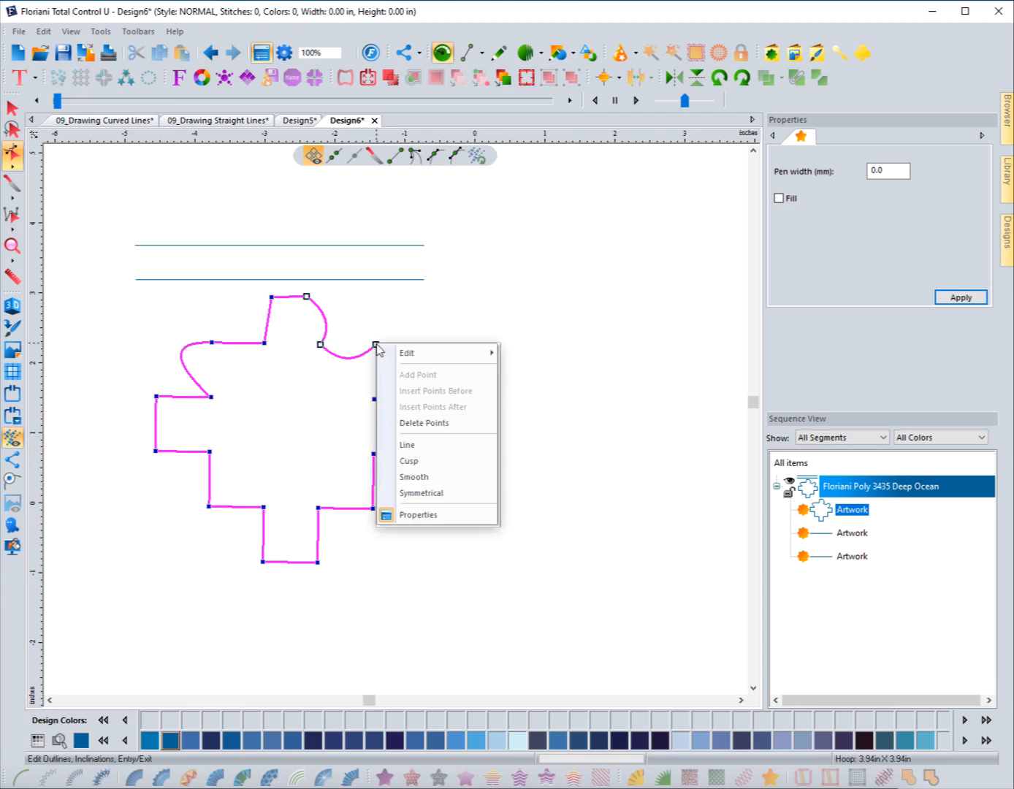
left_click(408, 447)
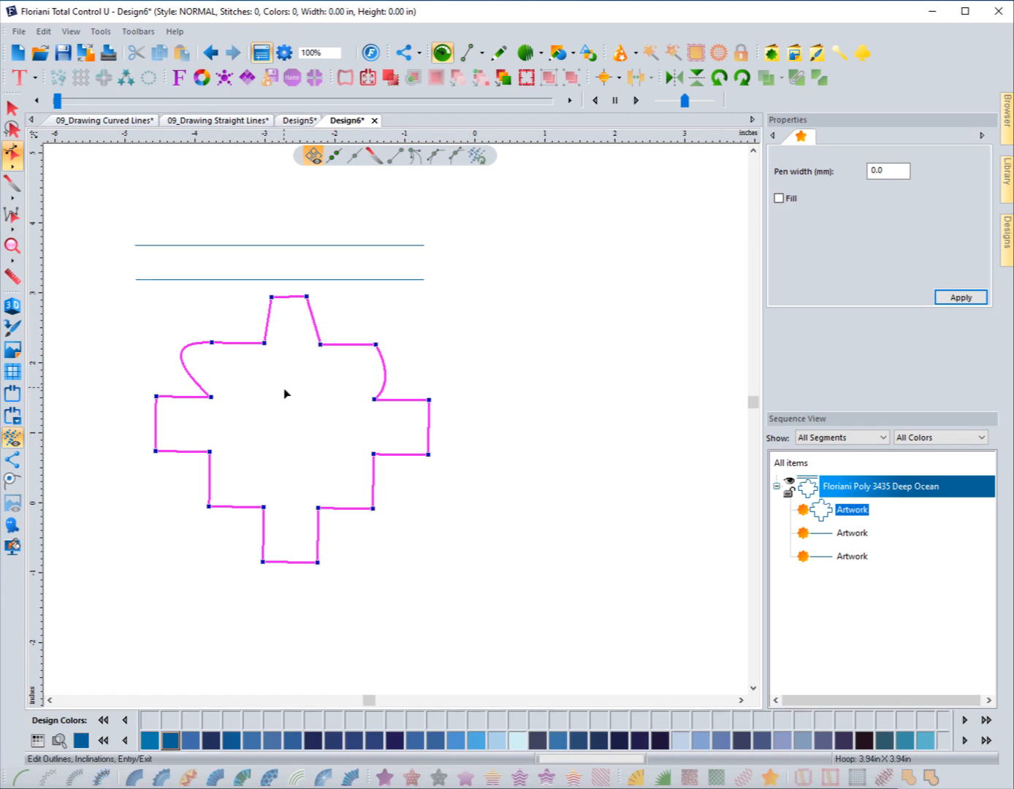
Select the bottom arm's four points and the neighbouring lower-right corner together, and convert all five points to Smooth
left_click(395, 605)
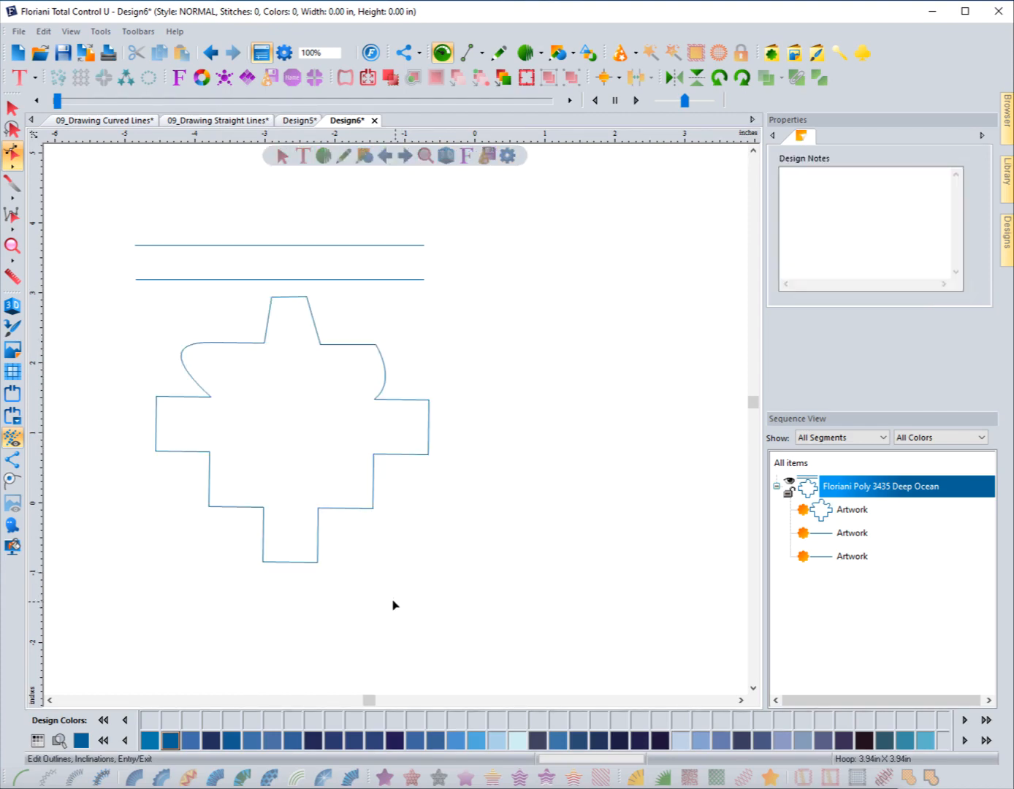
left_click(321, 548)
left_click_drag(385, 609, 239, 497)
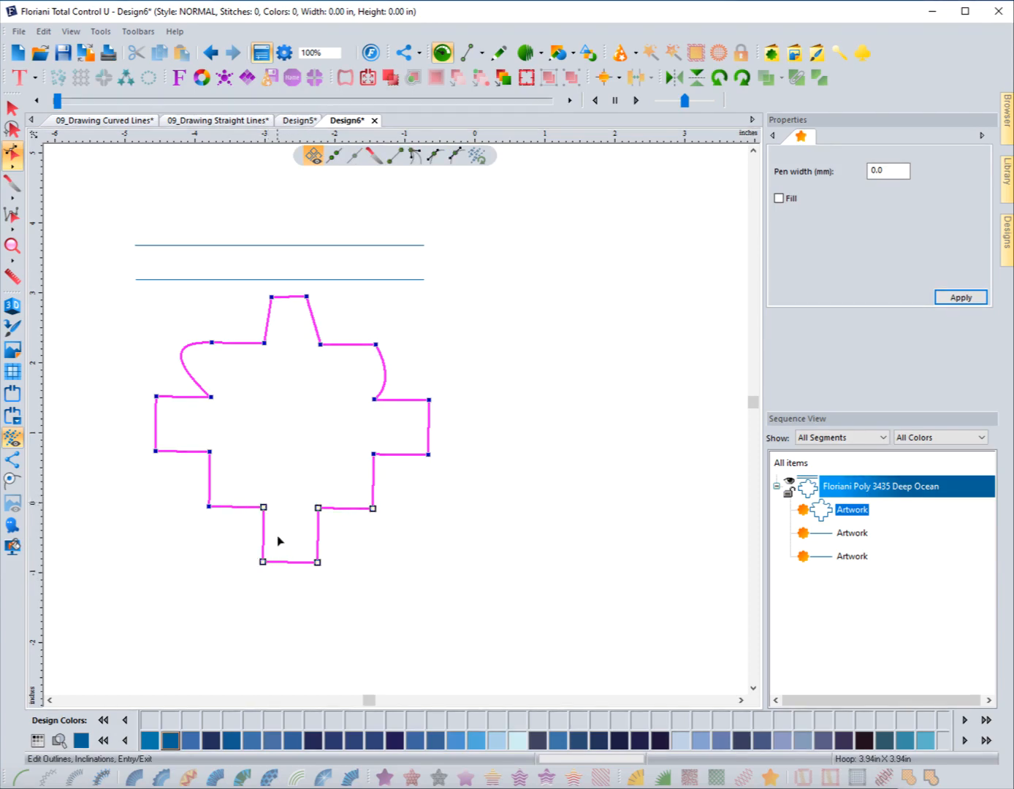
right_click(263, 562)
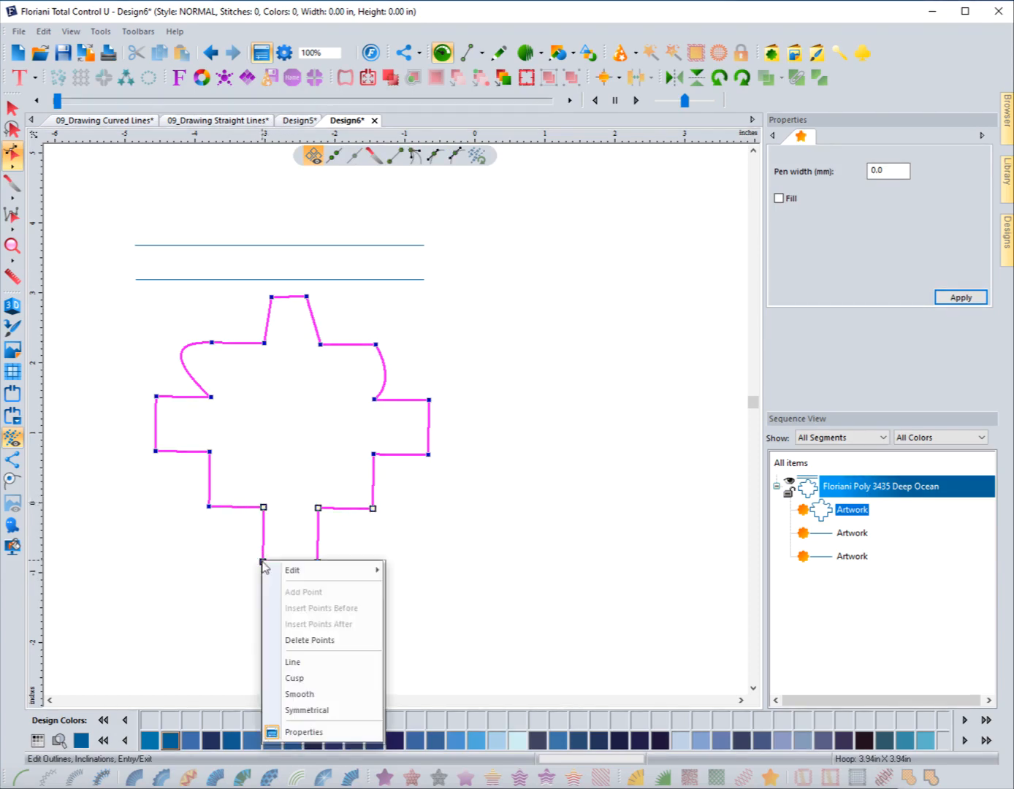
left_click(303, 694)
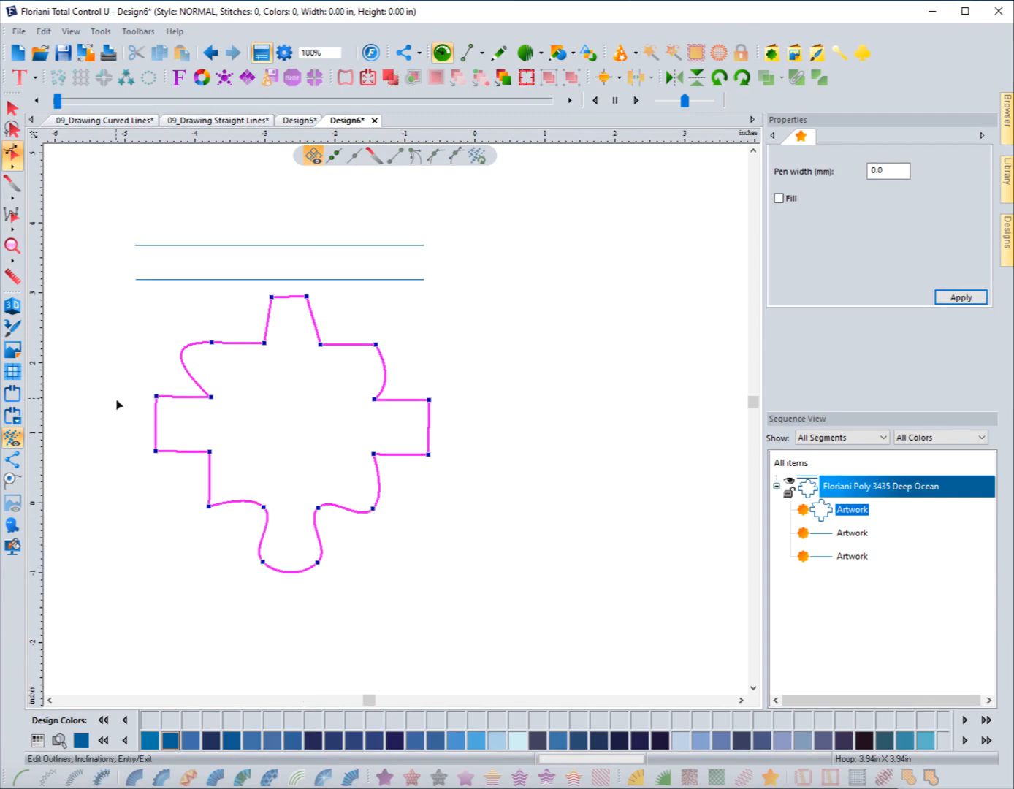
Convert the left arm's four points and the neighbouring lower-left corner to Symmetrical, then deselect and reselect the cross outline for editing
left_click_drag(118, 386, 230, 536)
right_click(210, 508)
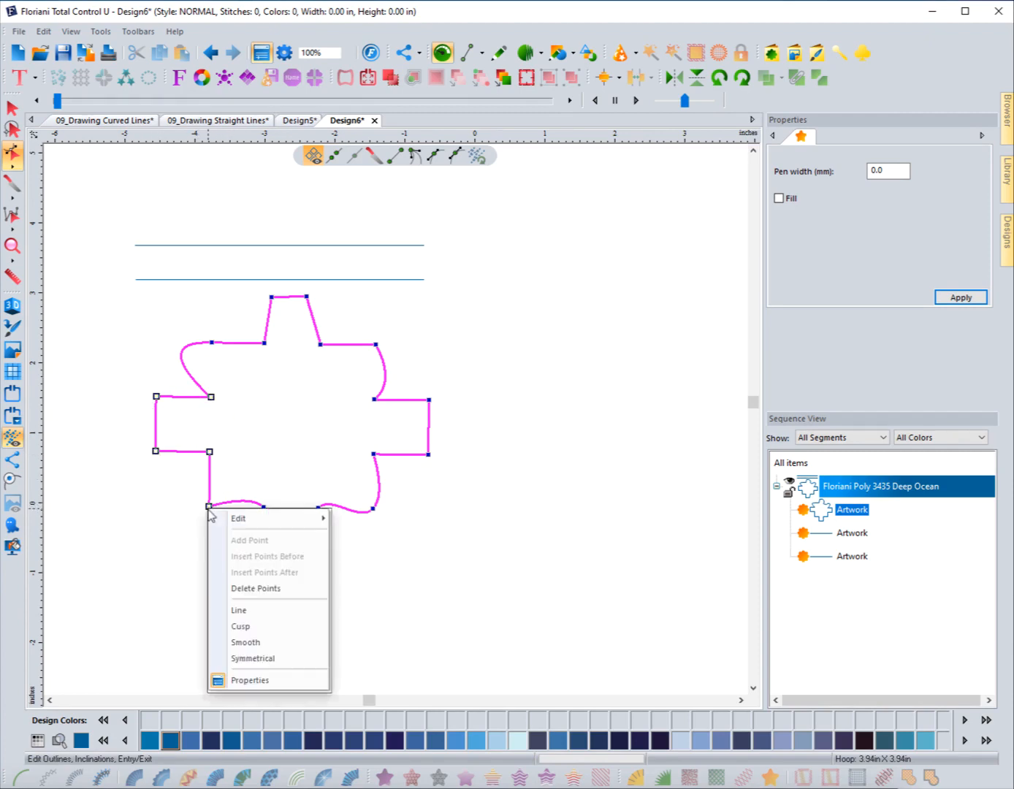
left_click(256, 662)
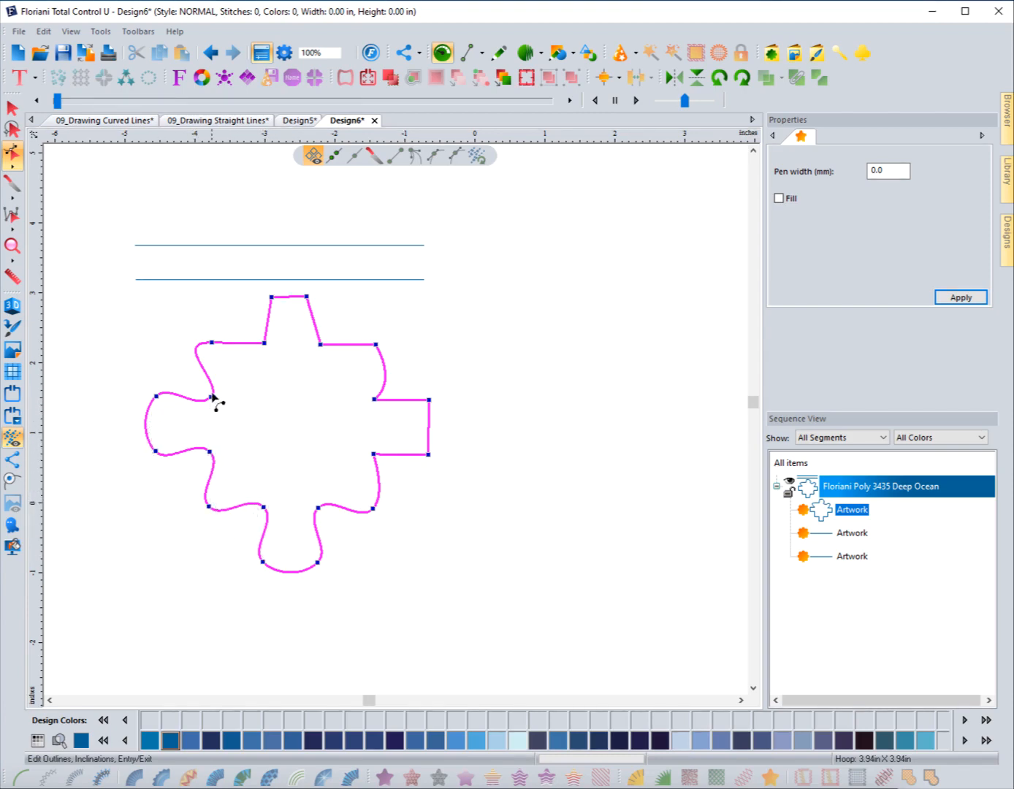
left_click(138, 376)
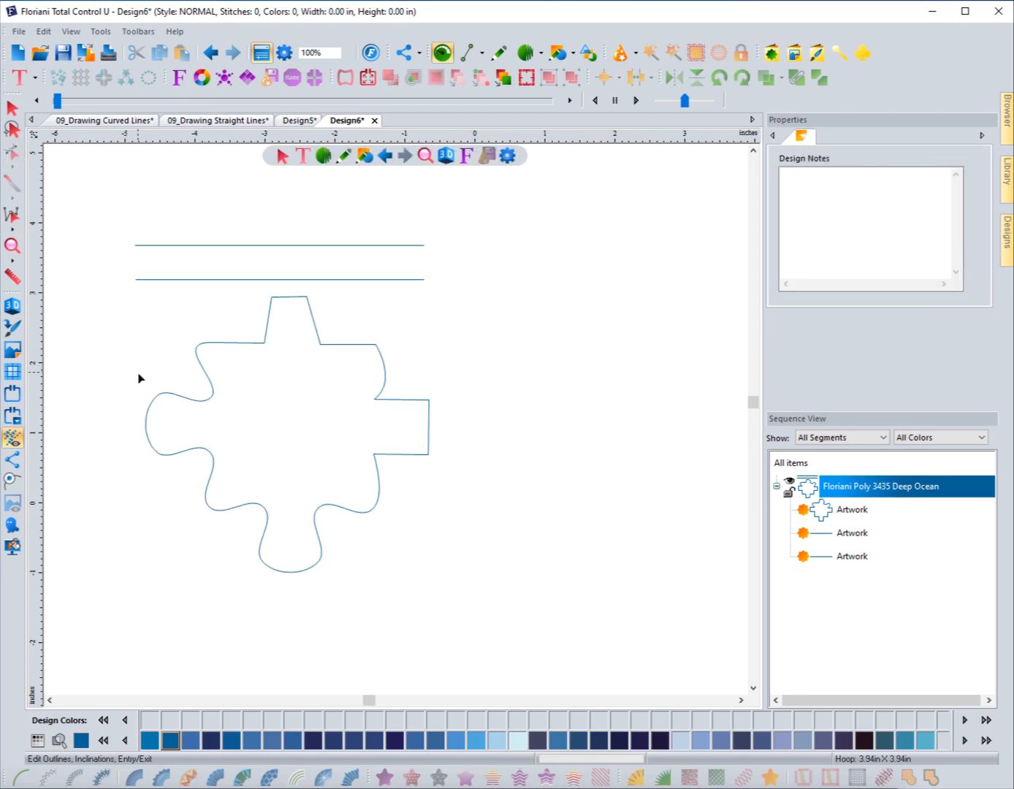
left_click(203, 404)
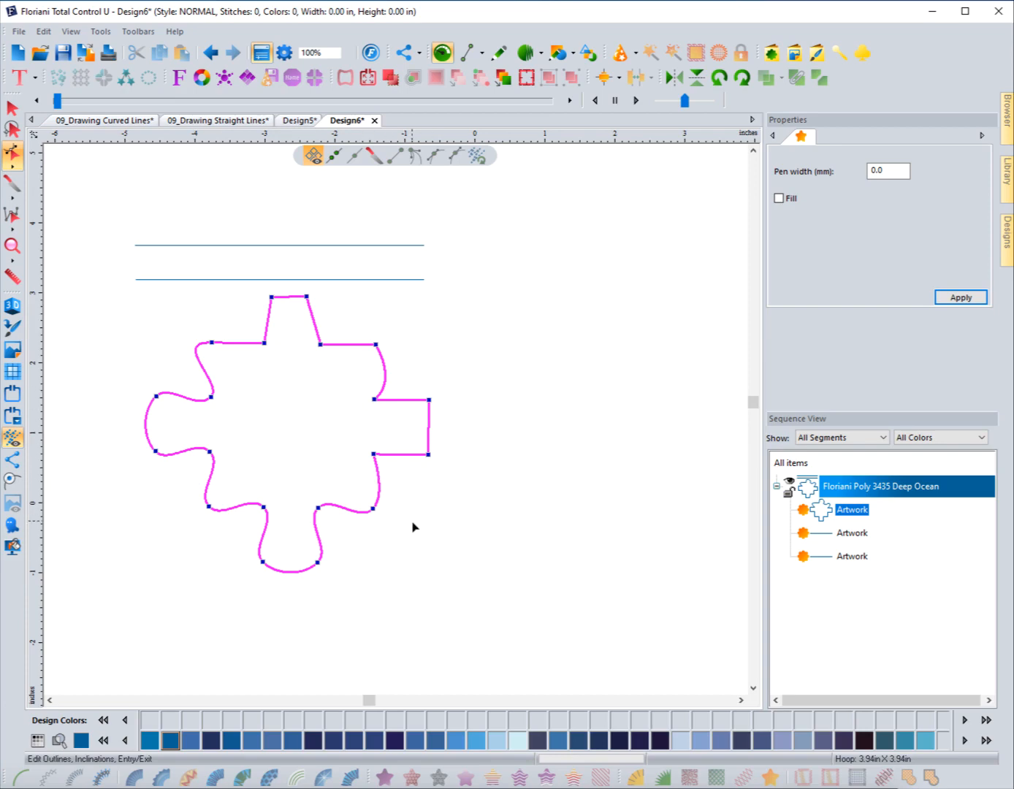
Split the outline at the right arm's upper outer corner and pull the loose end out level with the arm's lower edge
left_click(428, 400)
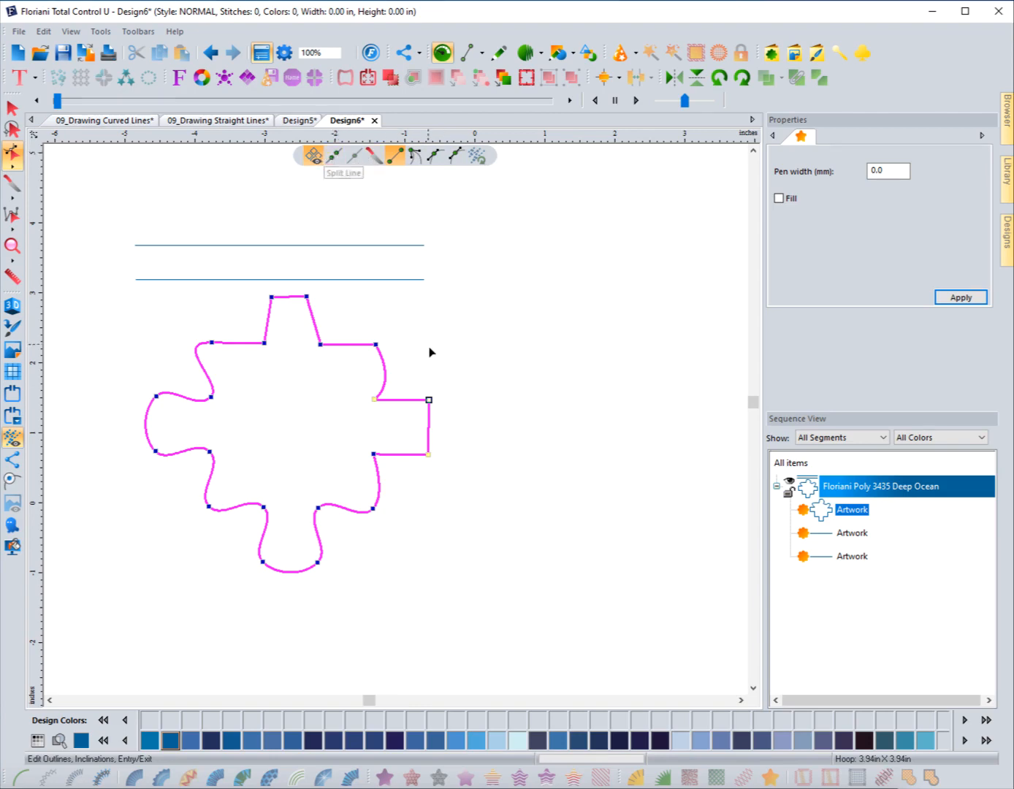
right_click(428, 400)
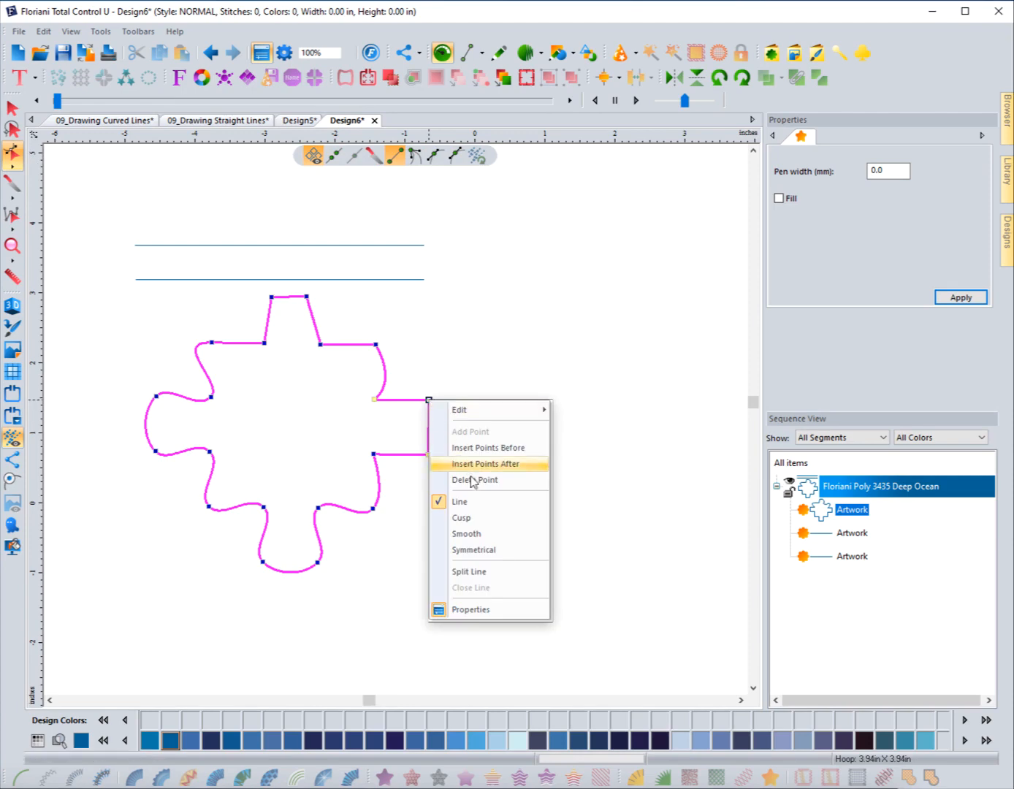
left_click(469, 571)
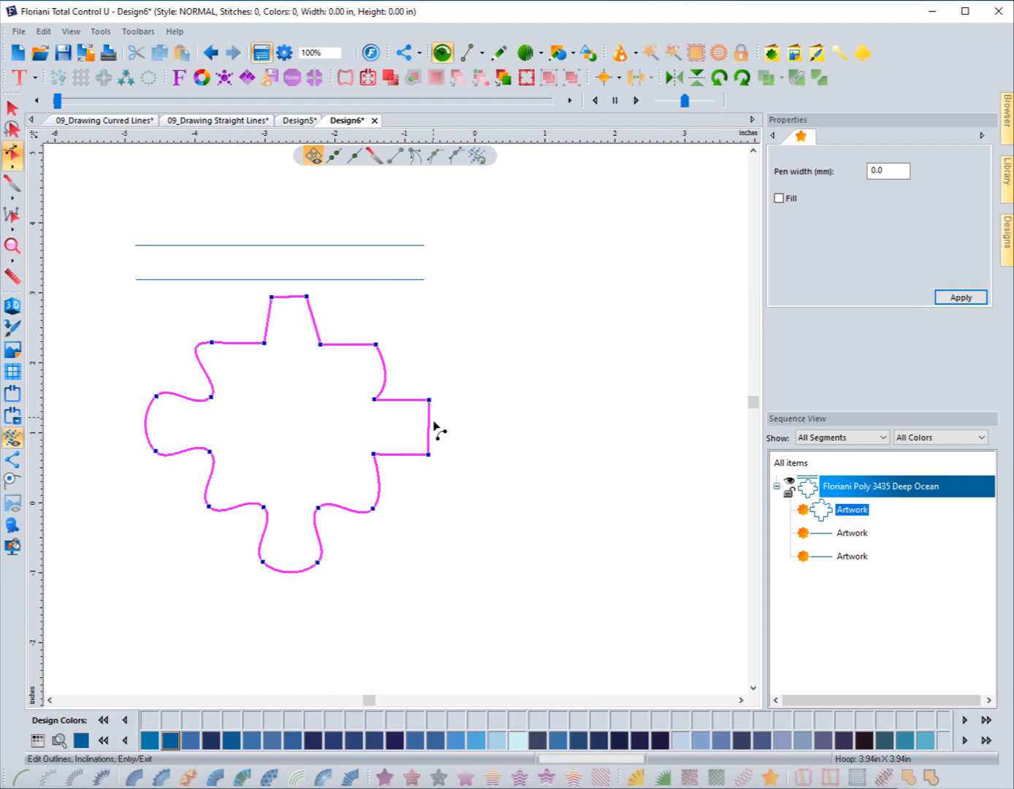
left_click_drag(430, 401, 468, 456)
left_click(469, 457)
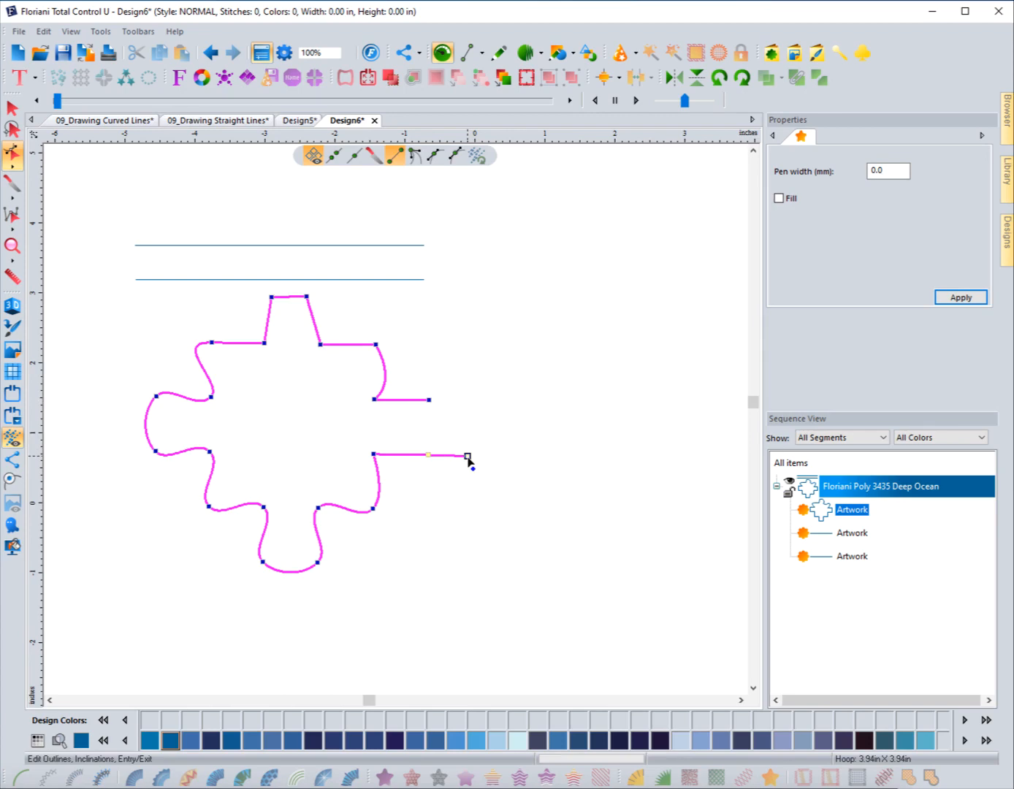
Delete the pulled-out end point and extend the lower edge's open end horizontally to about the 1.9-inch ruler position
right_click(468, 459)
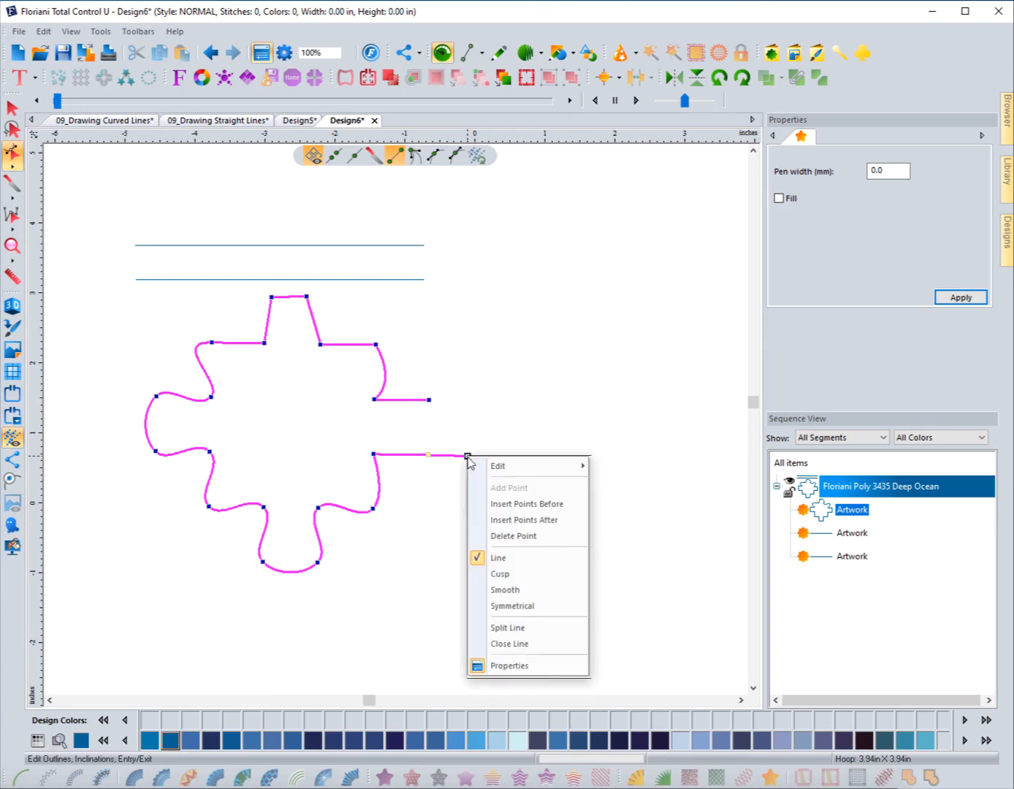
left_click(513, 538)
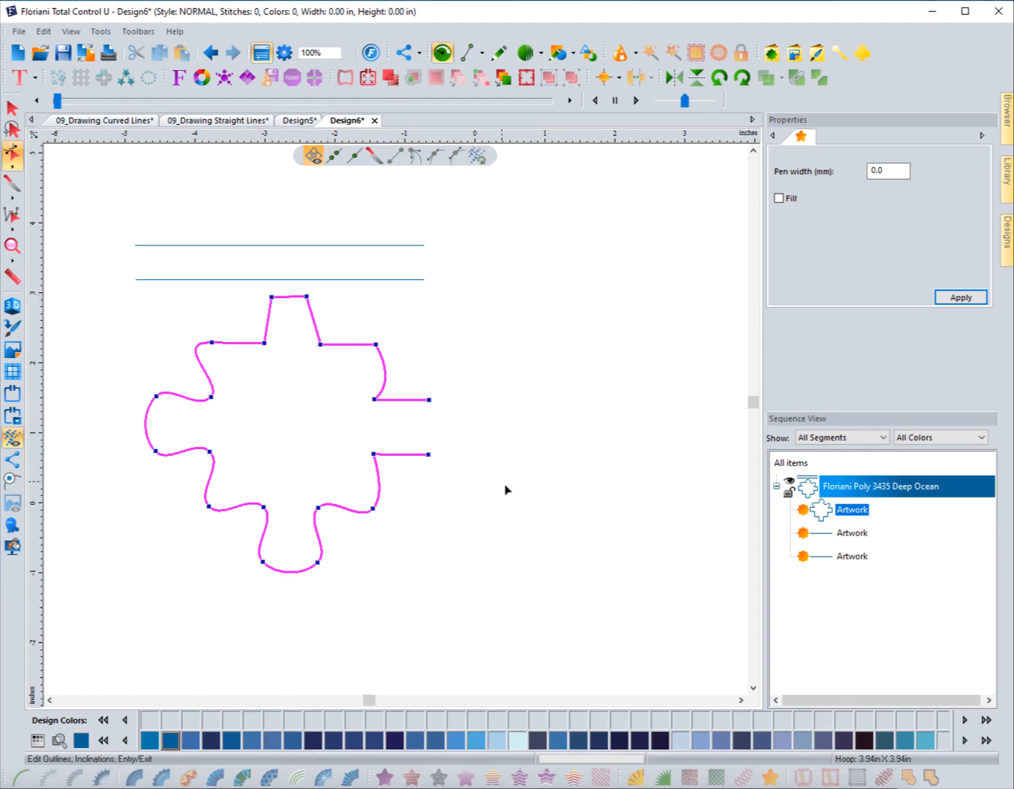
left_click_drag(430, 459, 606, 459)
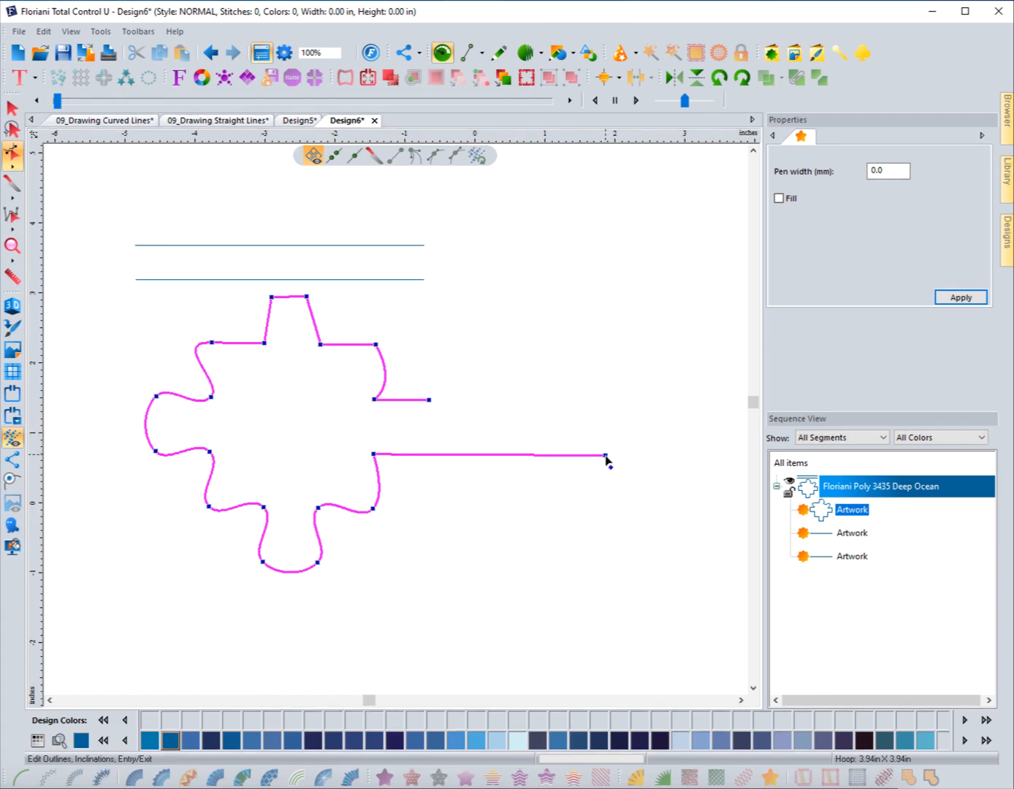
left_click_drag(606, 456, 606, 453)
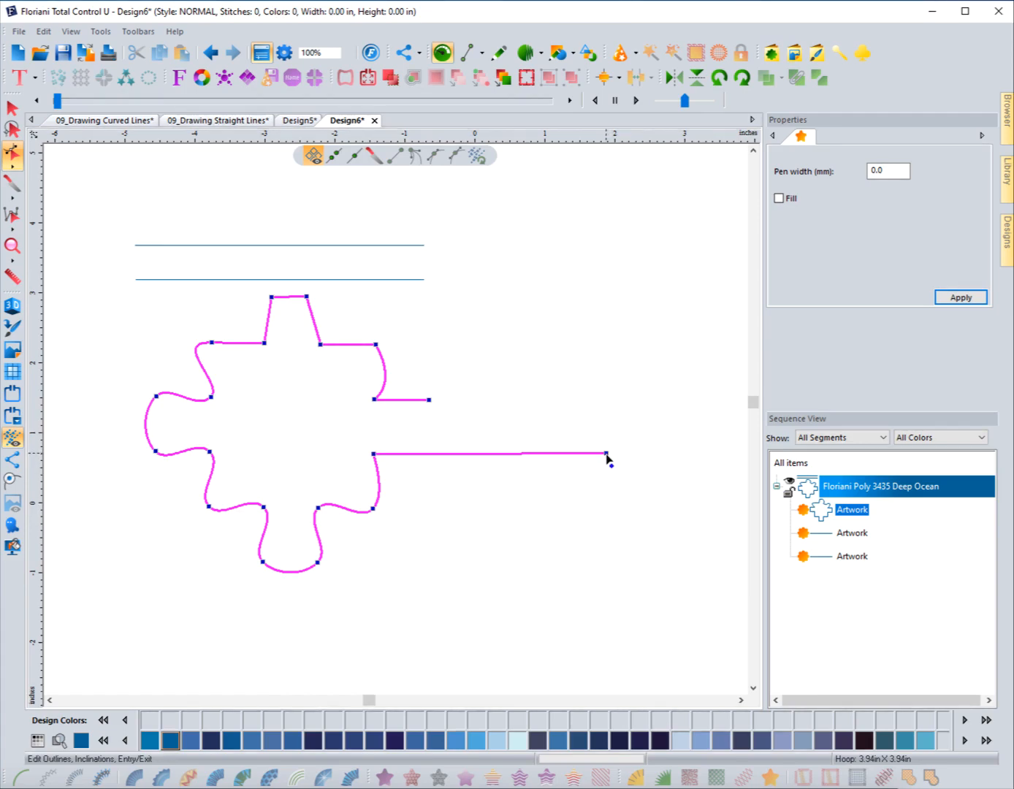
Use Insert Points Before at the extended line's end point to place three points, and move each one below the line
right_click(607, 456)
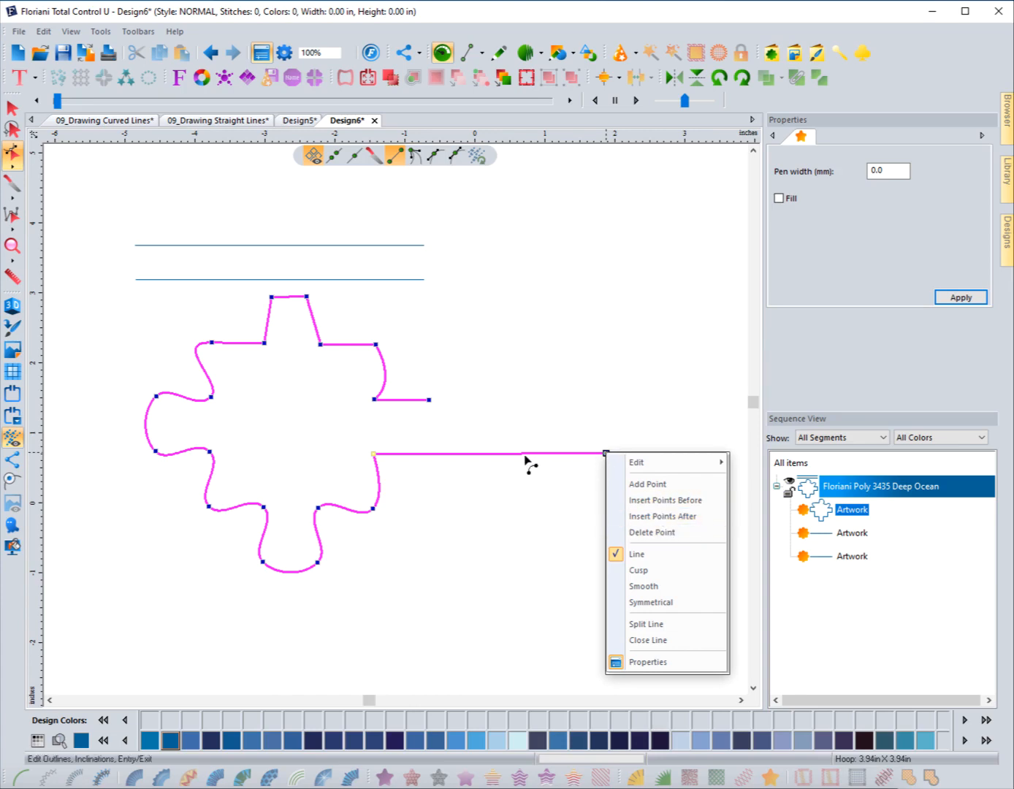
left_click(654, 502)
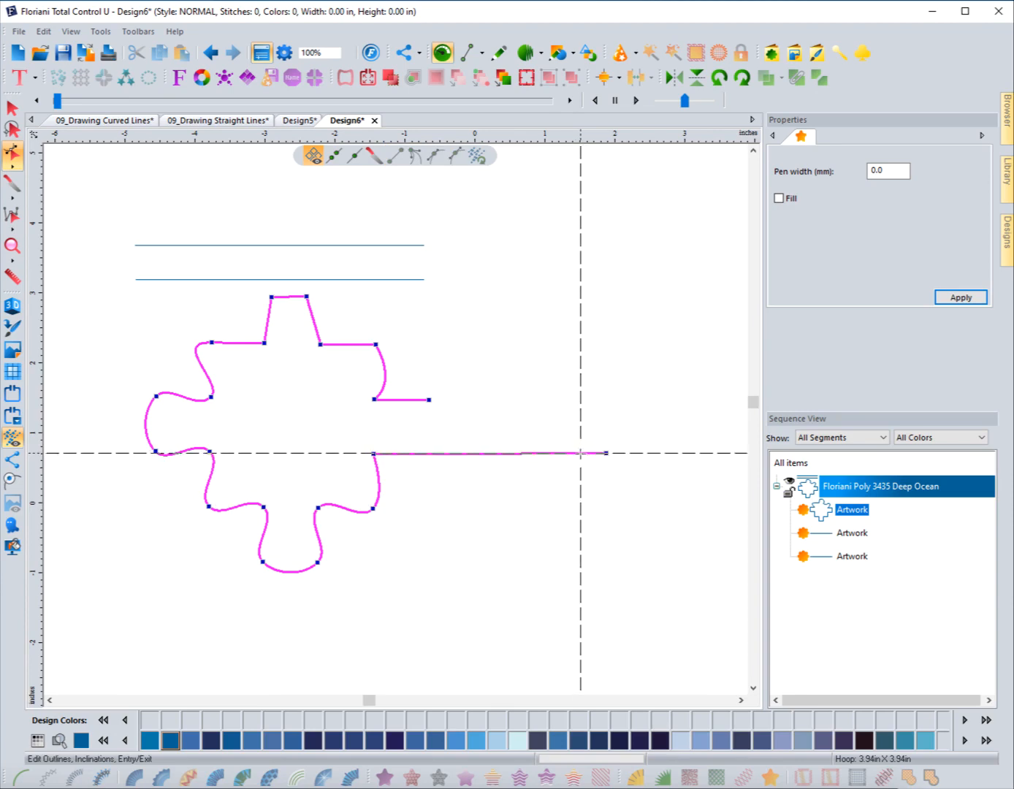
left_click_drag(584, 454, 445, 486)
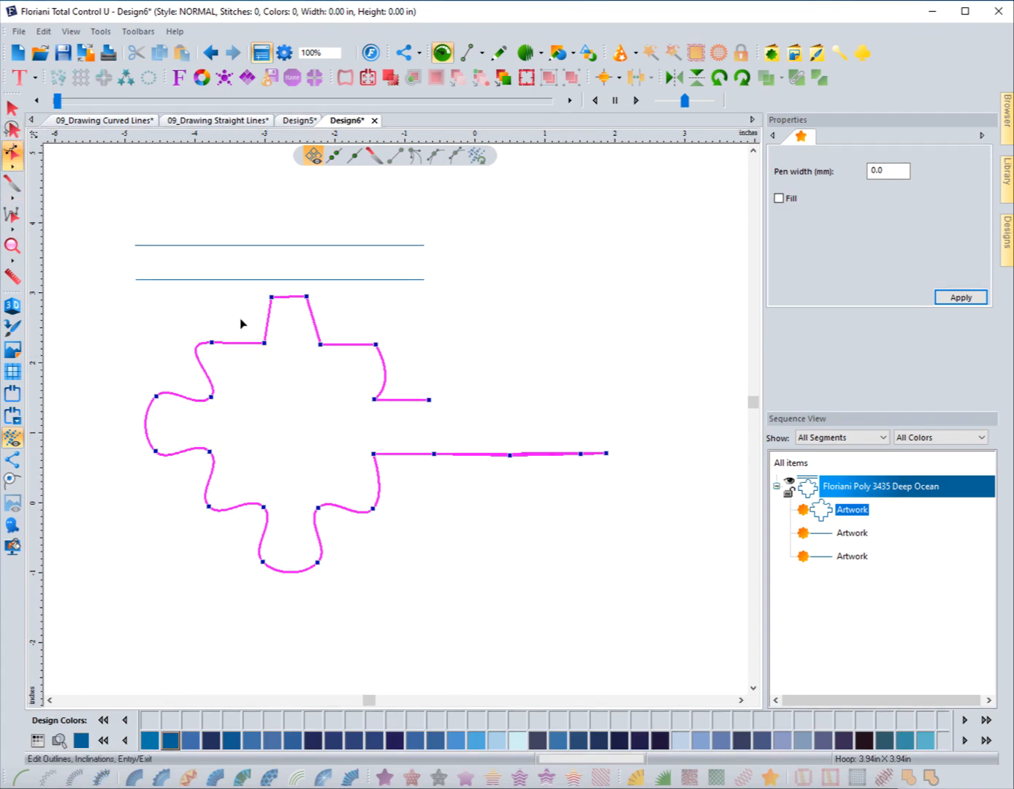
left_click_drag(511, 456, 511, 491)
left_click_drag(585, 461, 593, 490)
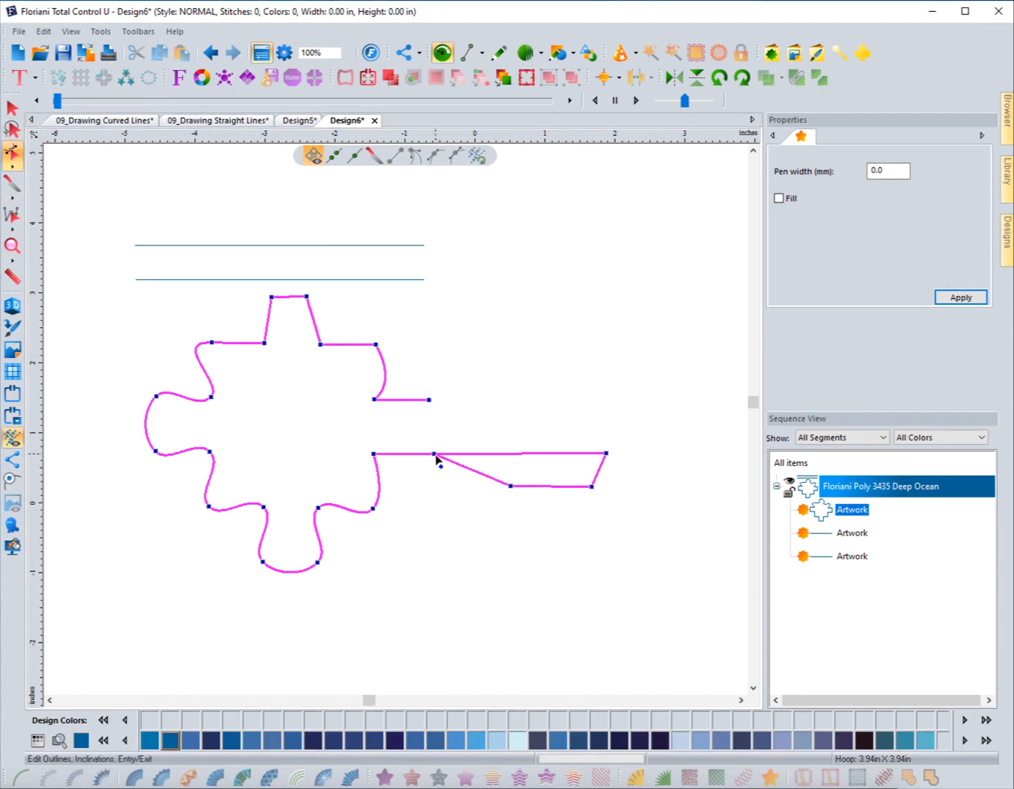
left_click_drag(437, 456, 531, 540)
Select the three points lying below the extended line together and delete them
left_click_drag(615, 571, 493, 475)
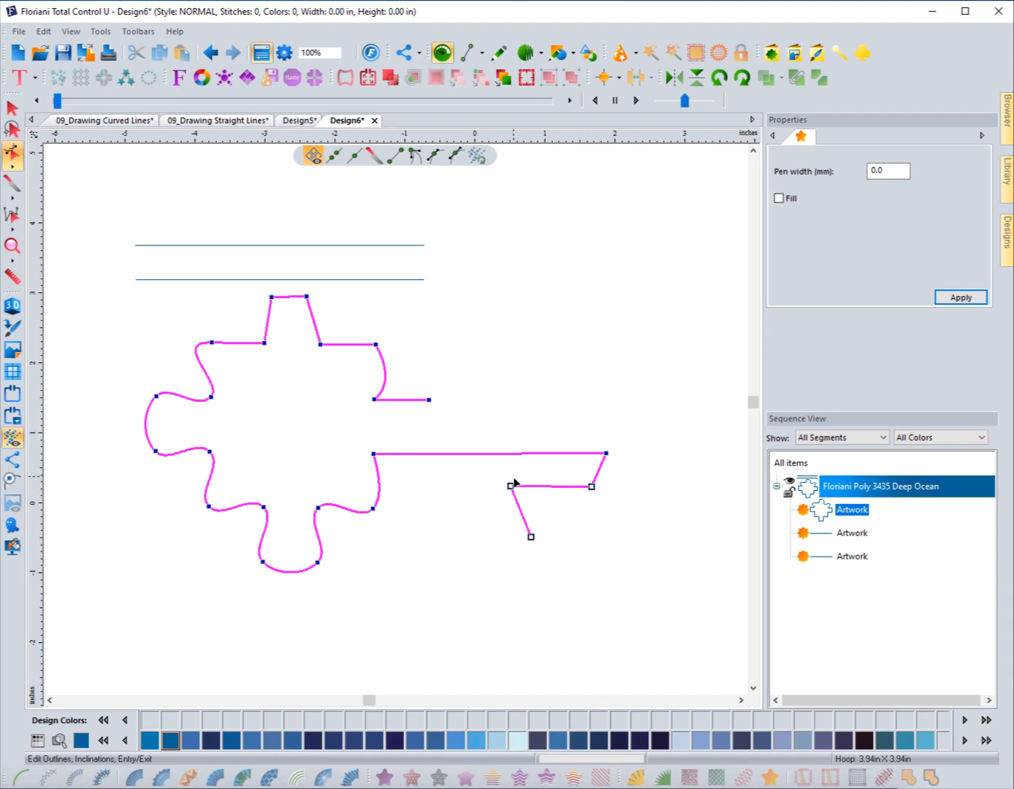
right_click(510, 484)
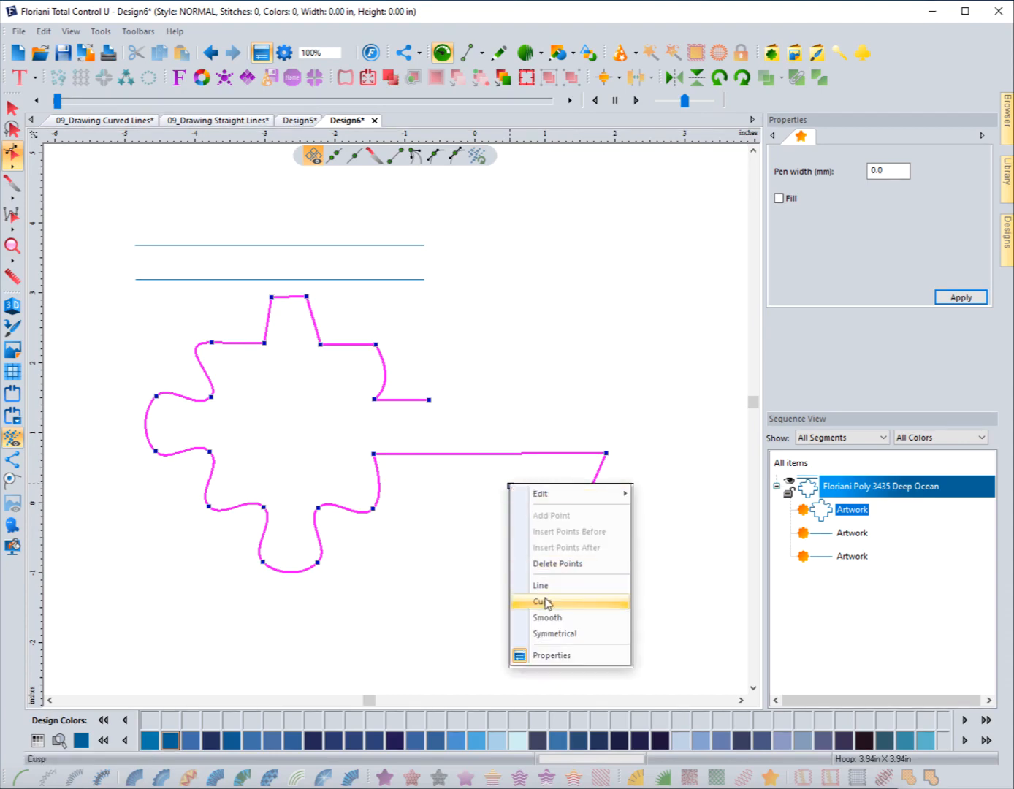
left_click(547, 564)
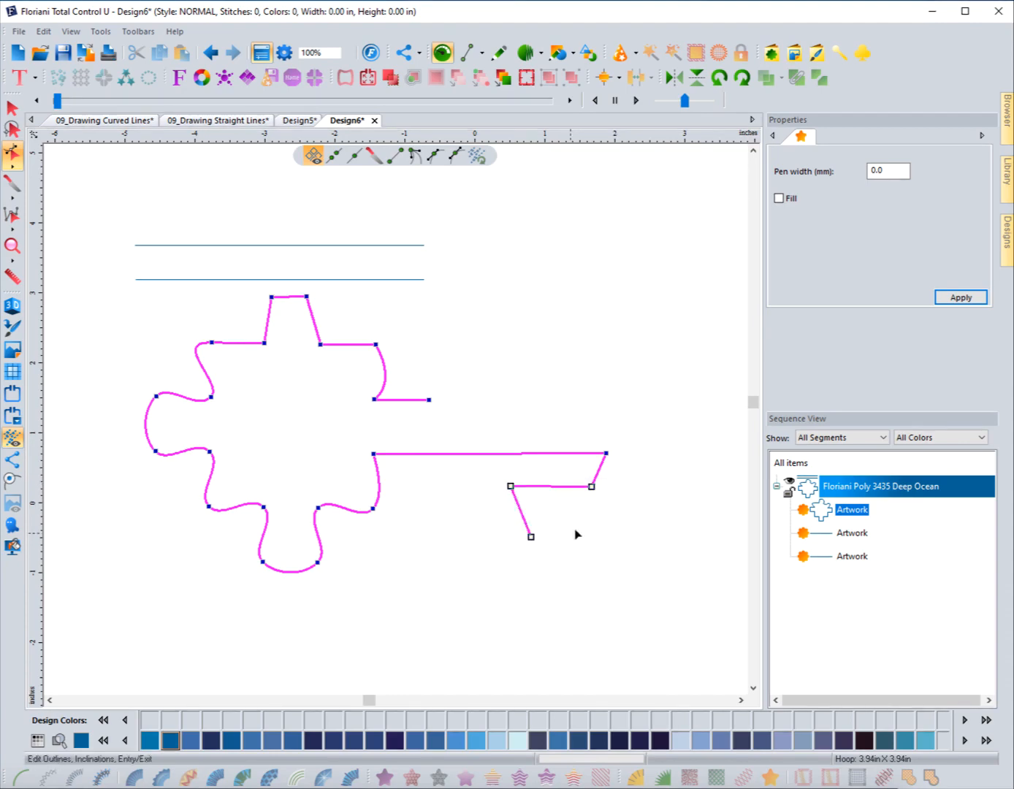
Use Insert Points After at the extended line's end point to place three points spaced along the line
right_click(606, 456)
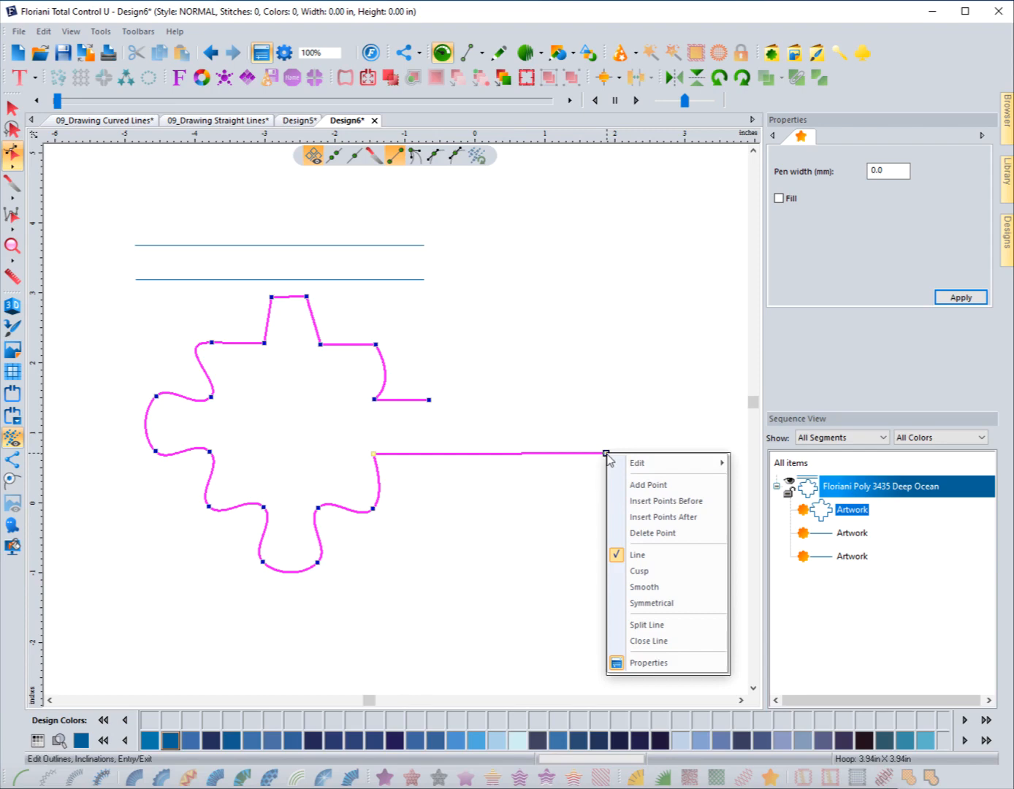
left_click(663, 517)
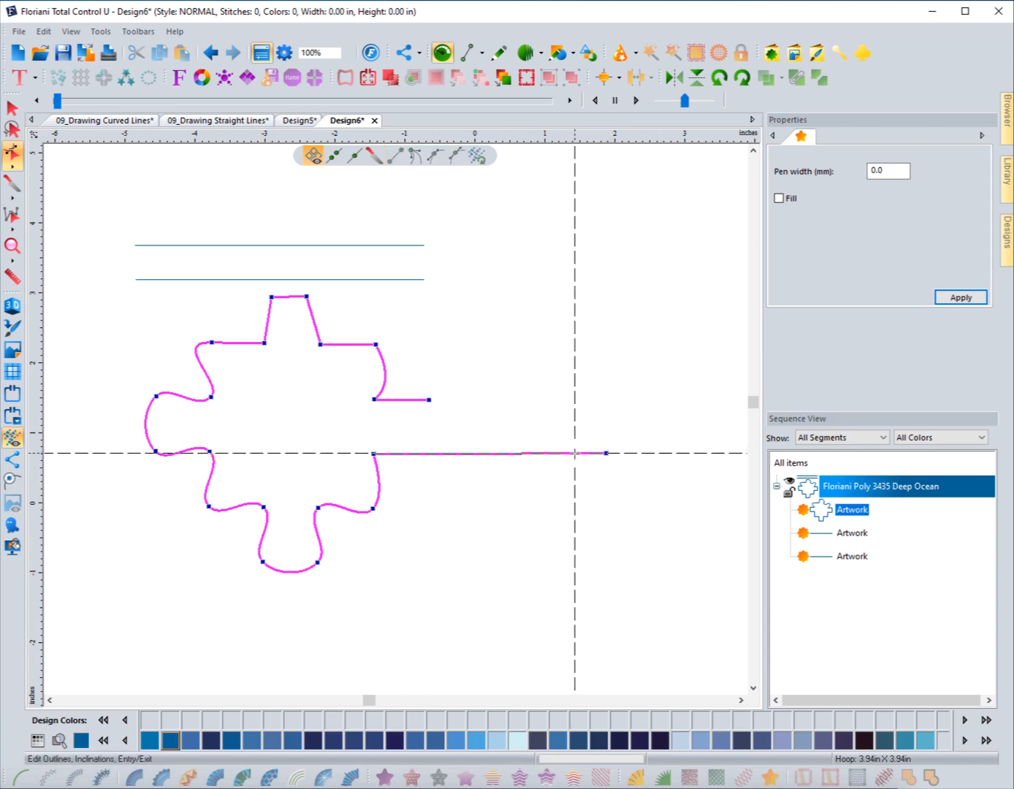
left_click(517, 453)
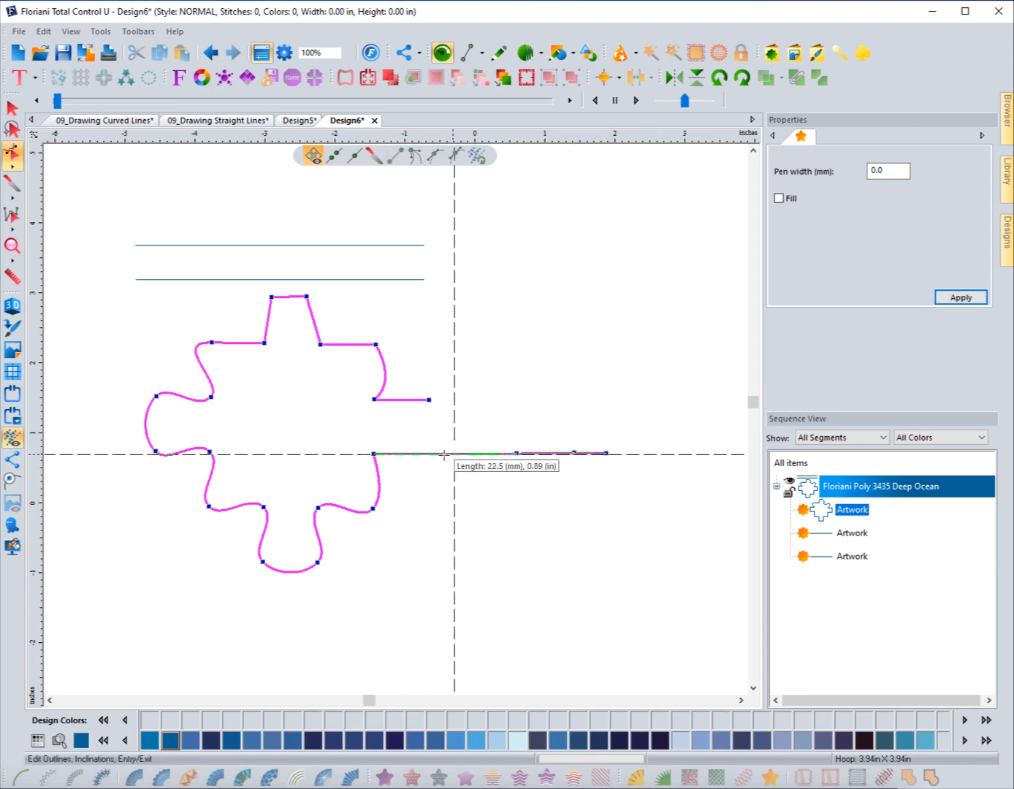
left_click(445, 454)
right_click(445, 494)
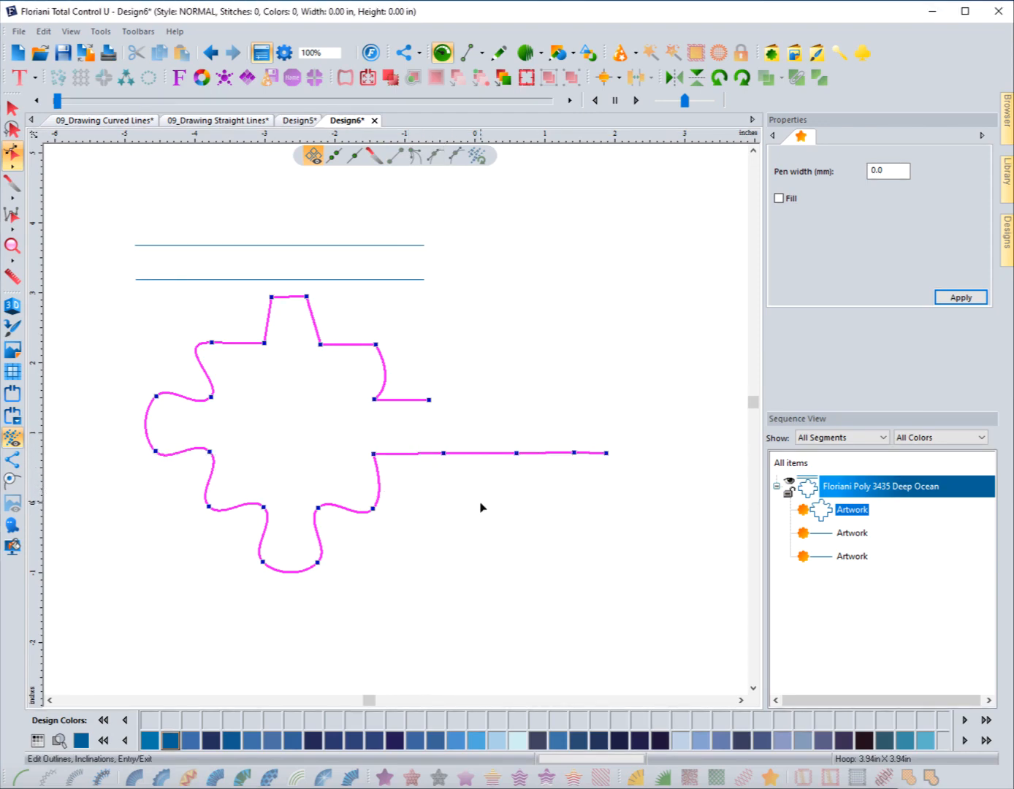
Reposition the three inserted points so the extended line steps down, runs level and slants back up to its end
left_click_drag(444, 453, 447, 478)
left_click_drag(517, 456, 519, 479)
left_click_drag(447, 477, 459, 456)
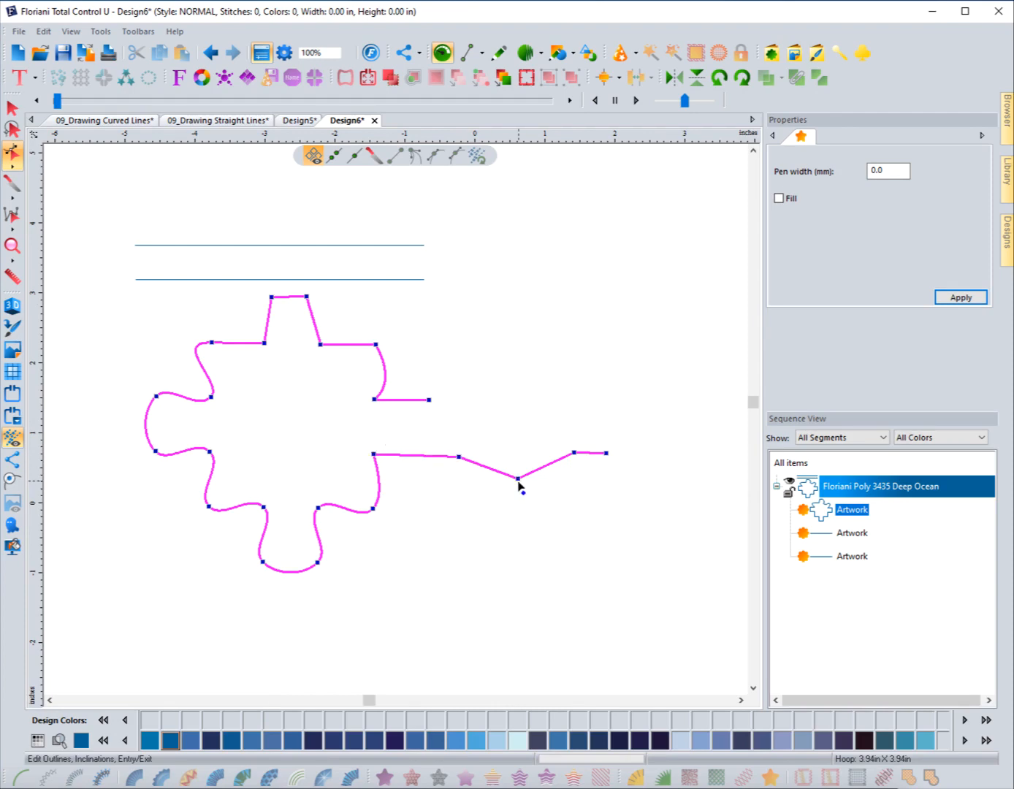
left_click_drag(518, 480, 463, 490)
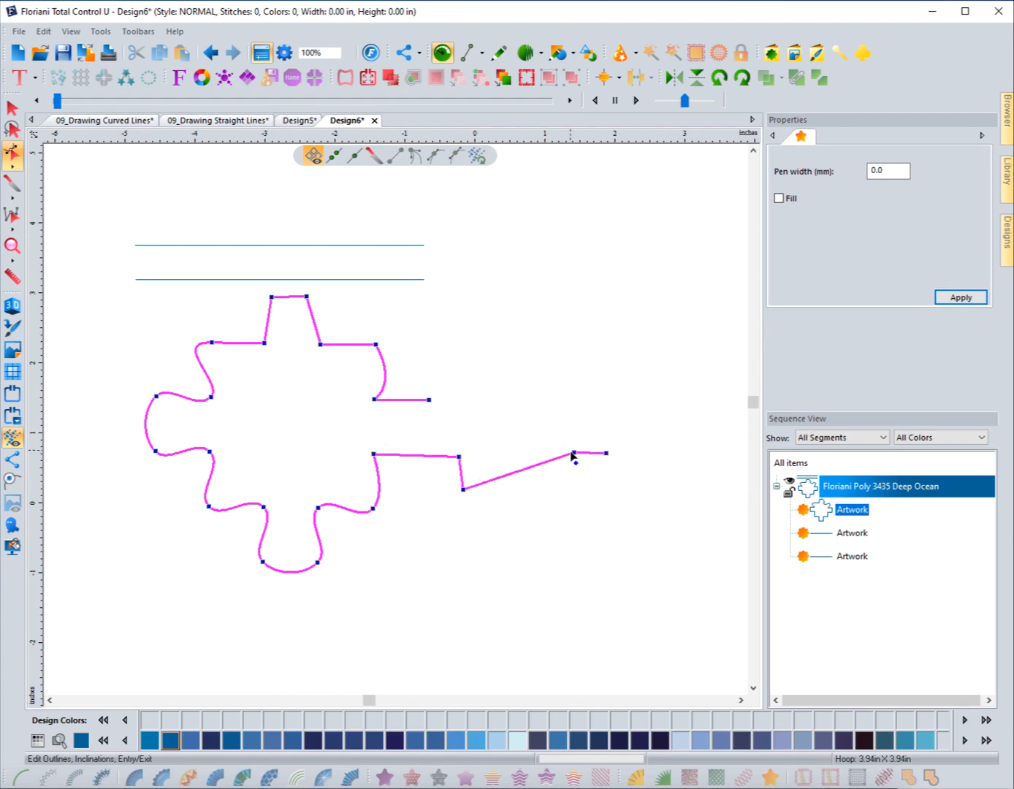
left_click_drag(574, 454, 510, 490)
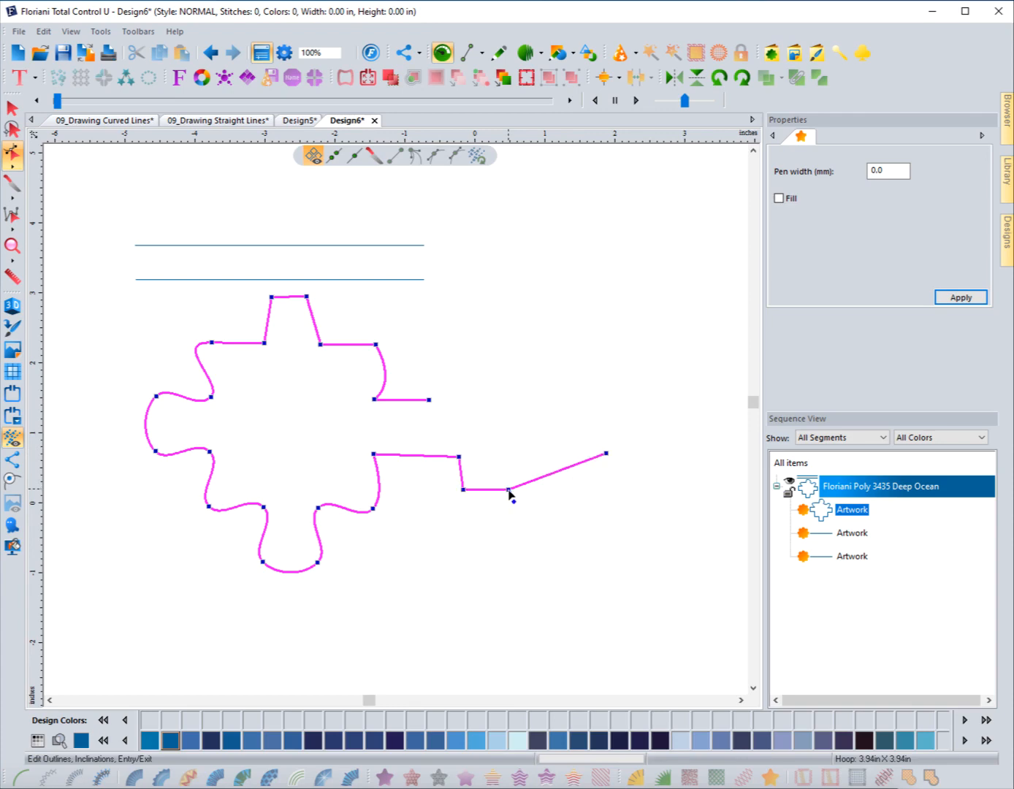
Add a point midway along the slanted end segment and move it up and to the left to form a curve
right_click(551, 475)
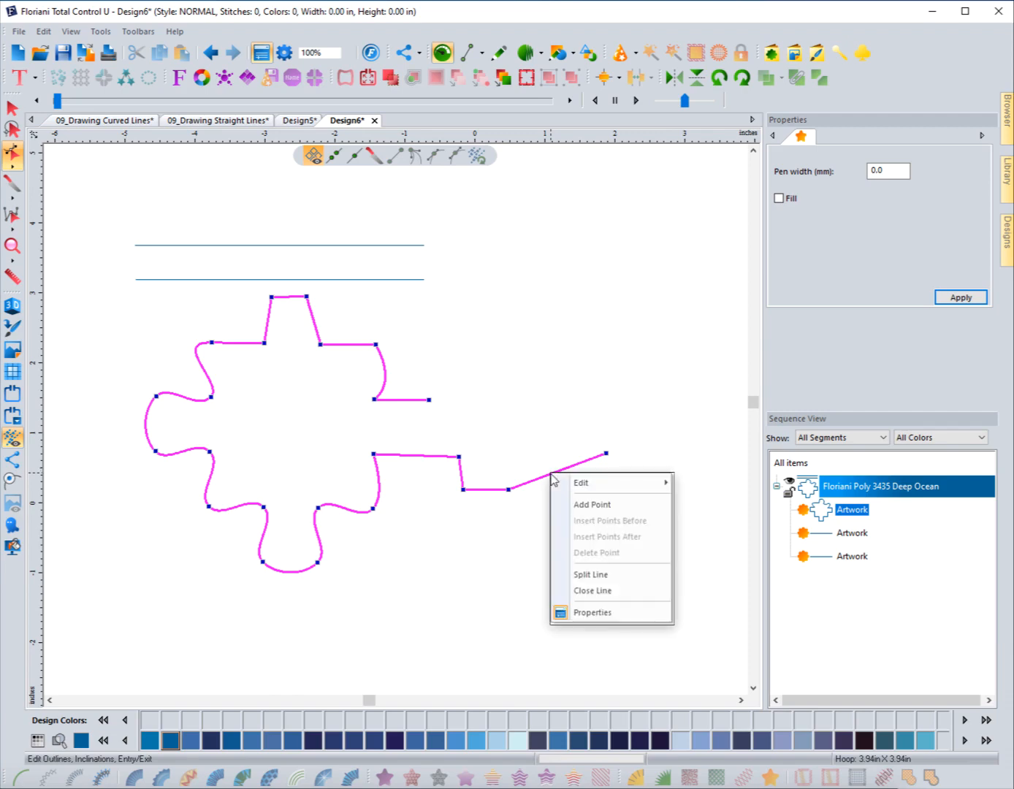
left_click(581, 504)
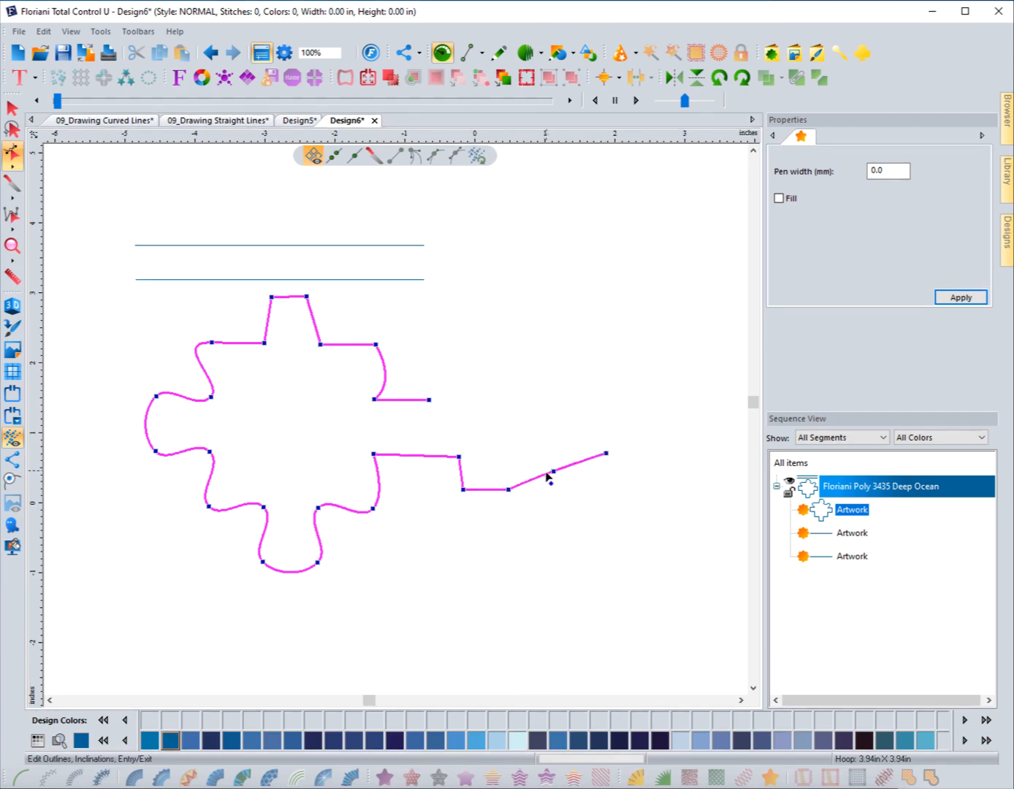
mouse_move(552, 471)
left_mouse_down()
mouse_move(516, 461)
mouse_move(571, 506)
mouse_move(568, 520)
mouse_move(541, 471)
mouse_move(521, 462)
mouse_move(541, 464)
left_mouse_up()
left_click(540, 459)
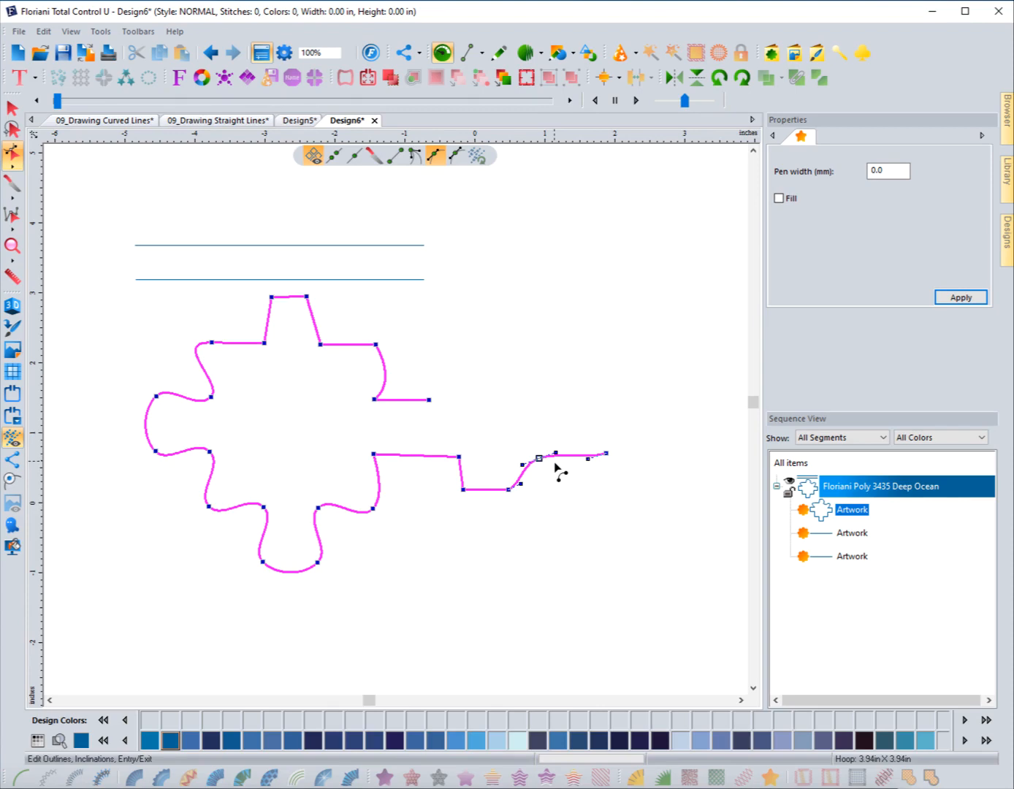
Delete the moved curve point and add a new point midway along the slanted end segment
key("Delete")
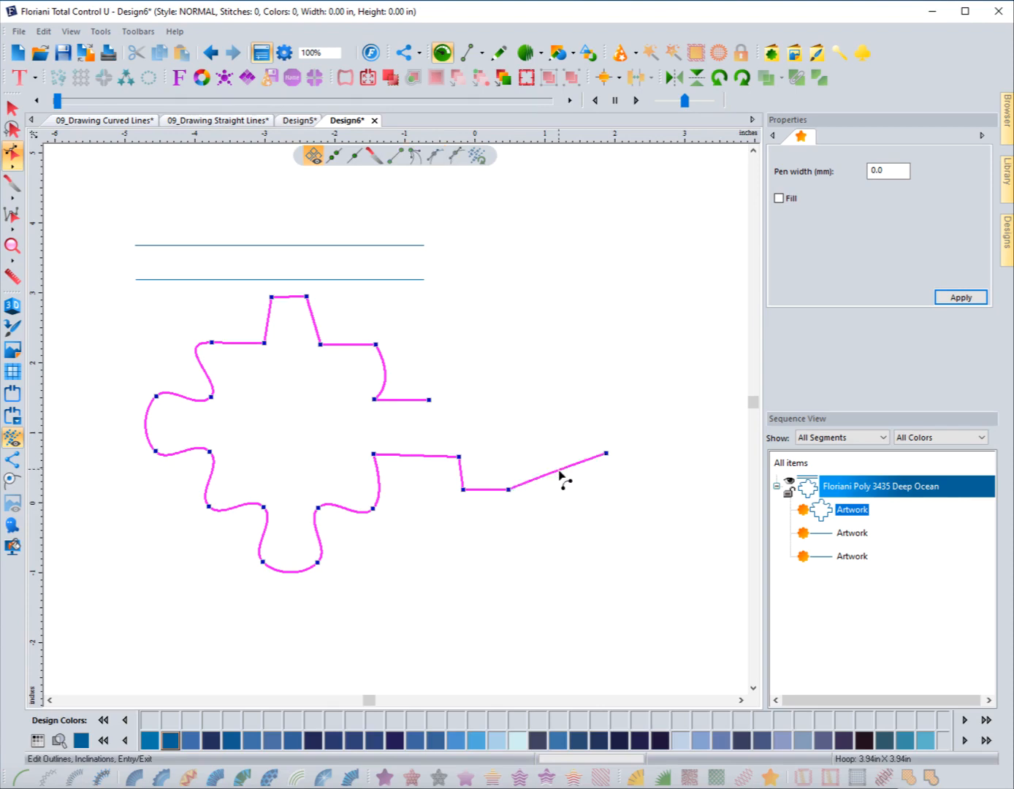
right_click(560, 475)
left_click(580, 502)
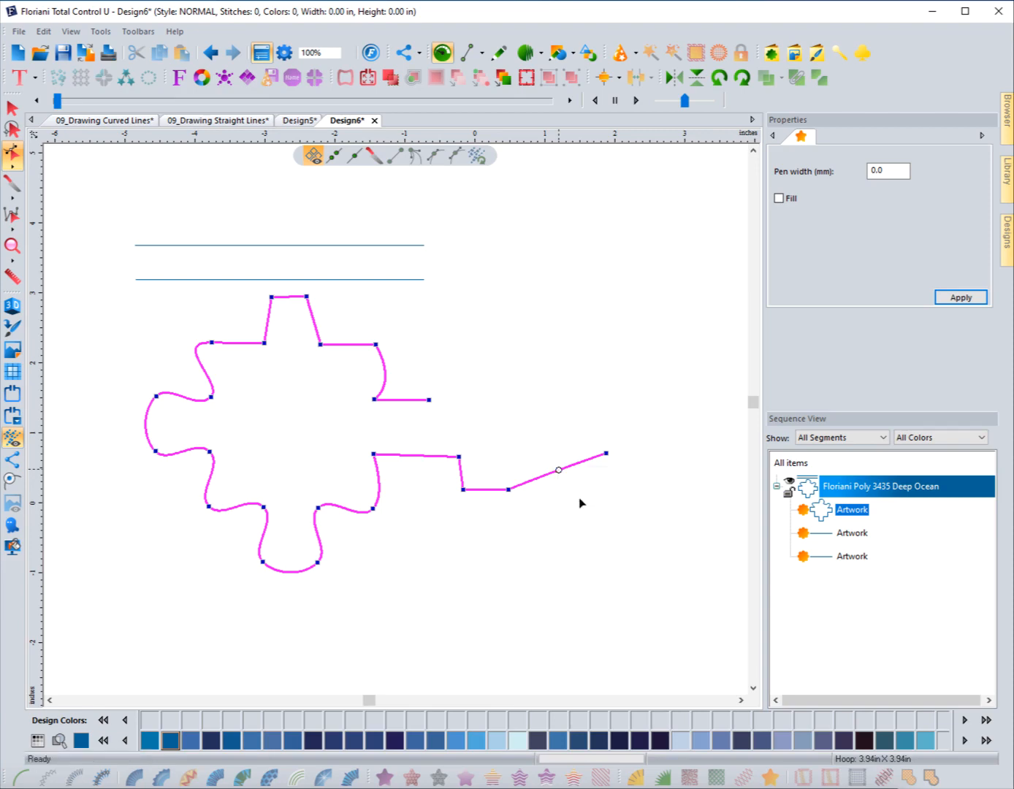
Move the new point up level with the line's end, convert the notch points to Line, and shift the notch's right side left to narrow it
left_click_drag(560, 470, 530, 460)
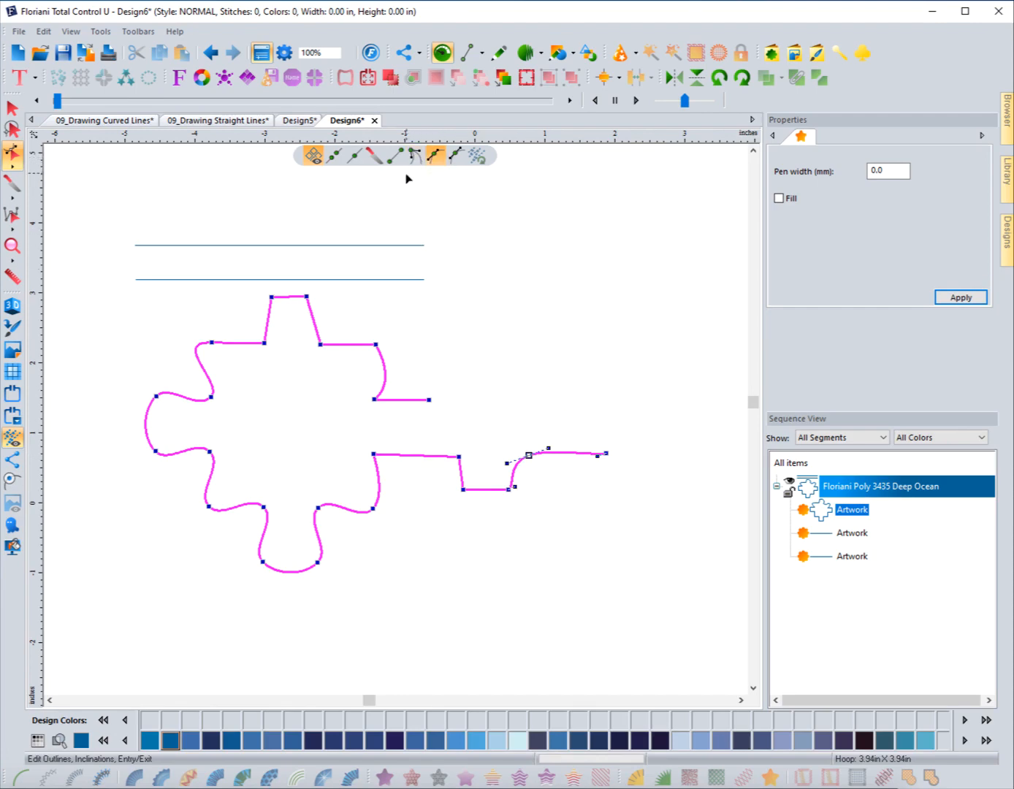
left_click(395, 155)
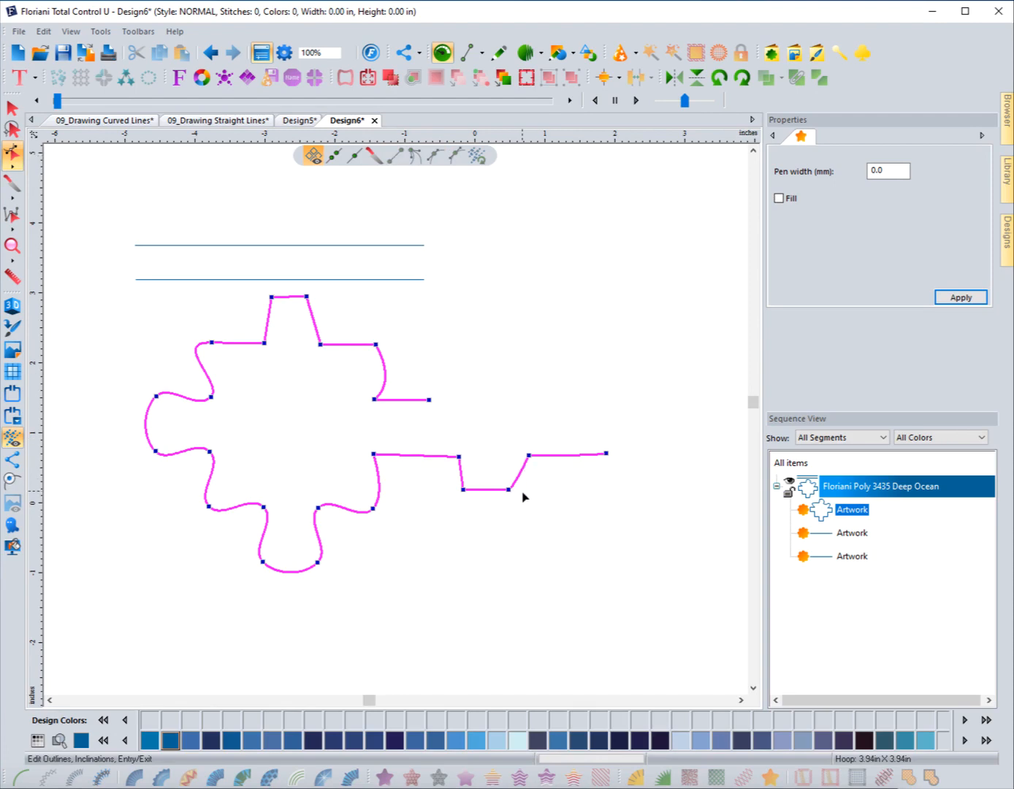
left_click_drag(615, 526, 441, 442)
right_click(463, 494)
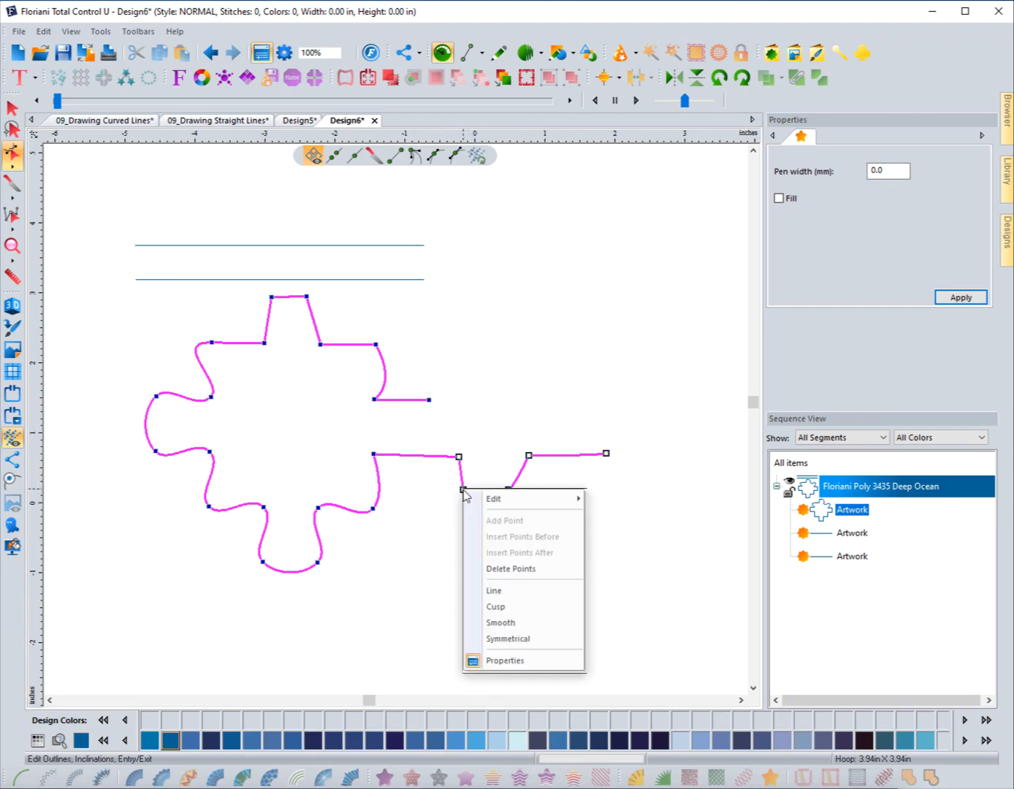
left_click(516, 591)
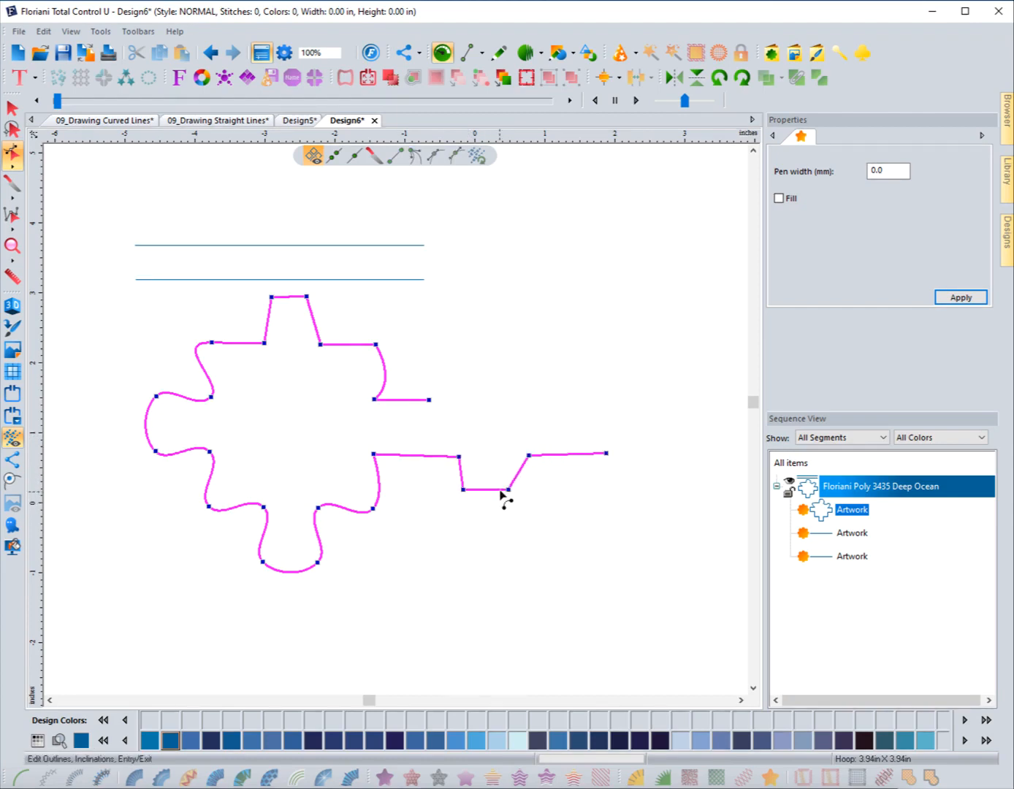
left_click_drag(509, 489, 494, 455)
left_click(542, 513)
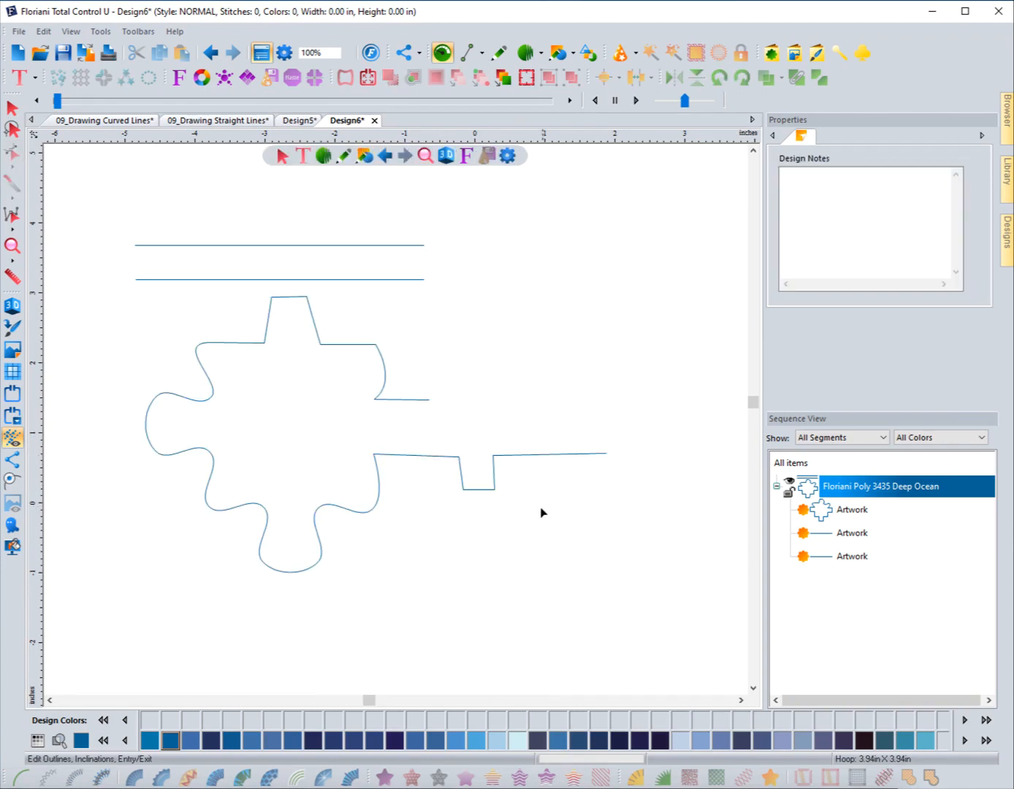
Use Close Line to close the outline and move the upper end point right, above the lower one, to form a rectangular arm
left_click(499, 496)
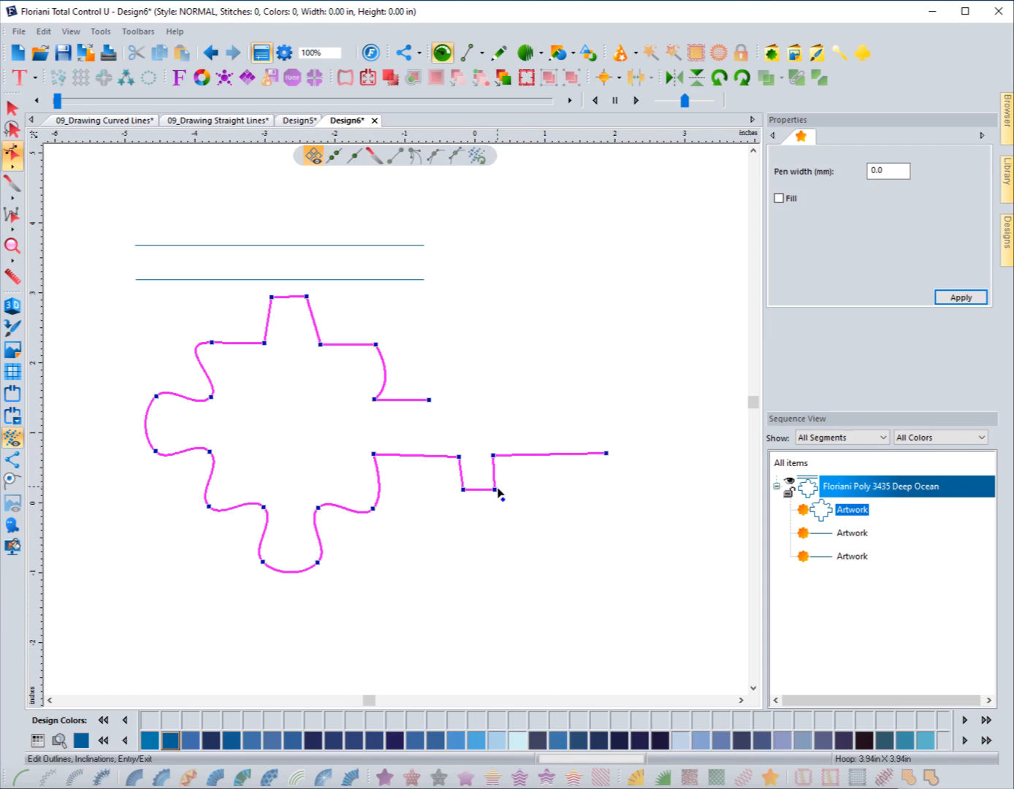
right_click(529, 455)
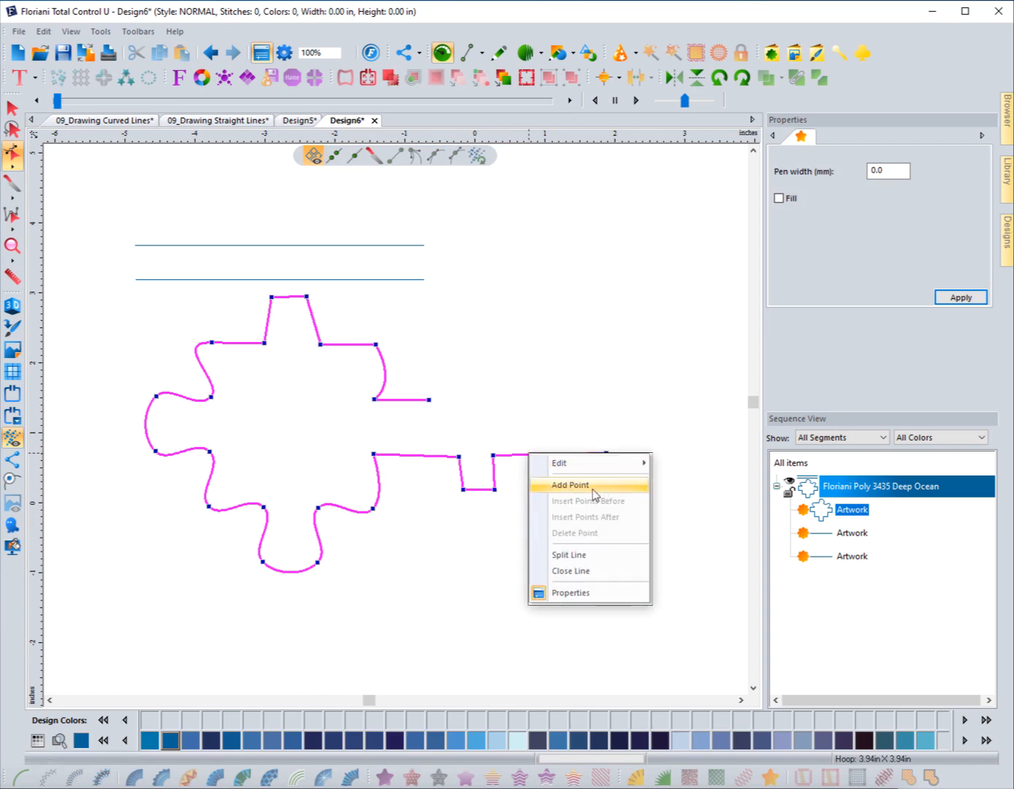
left_click(574, 571)
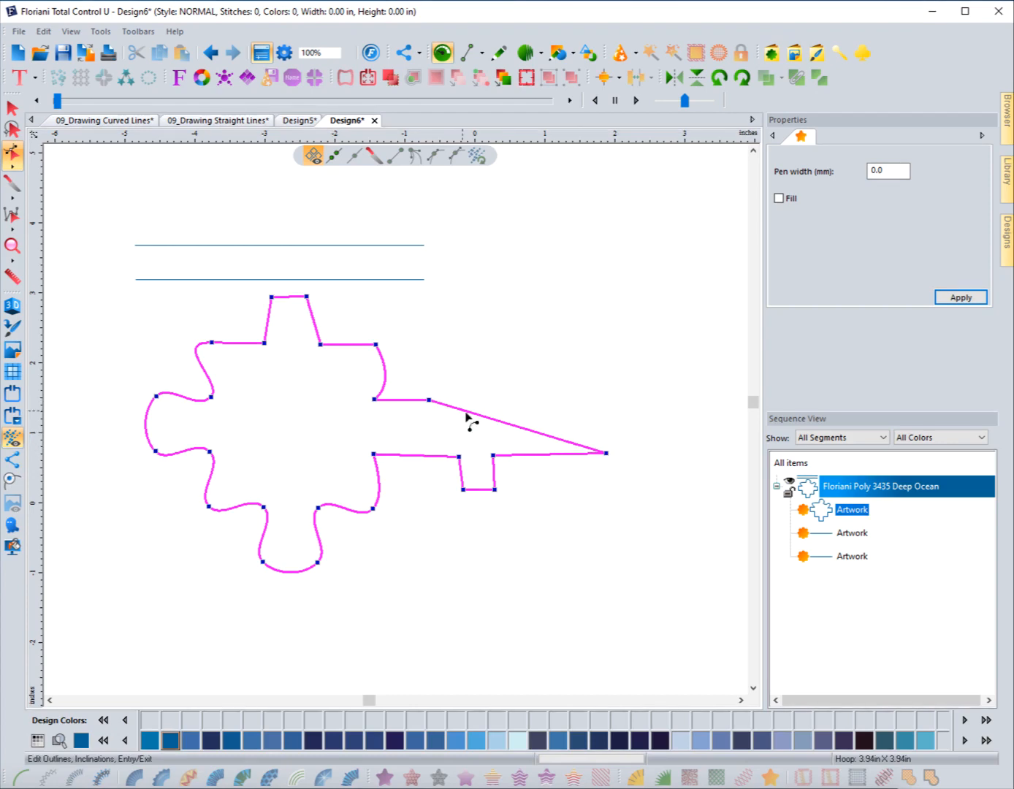
left_click_drag(430, 401, 604, 404)
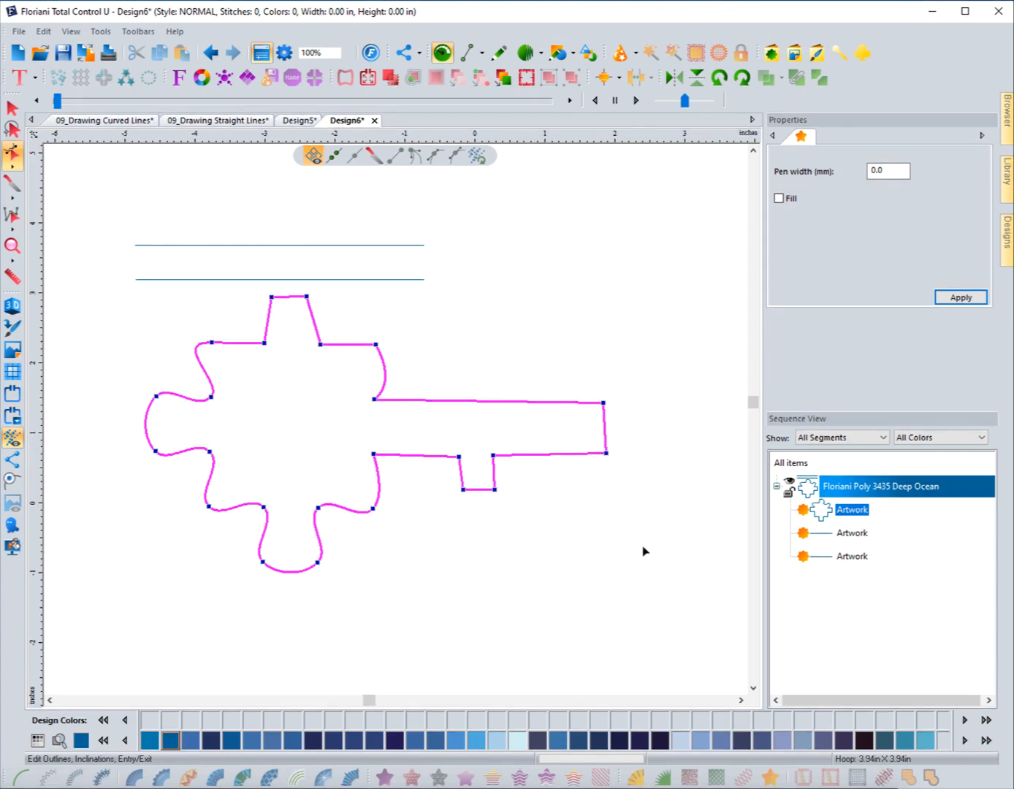
right_click(608, 455)
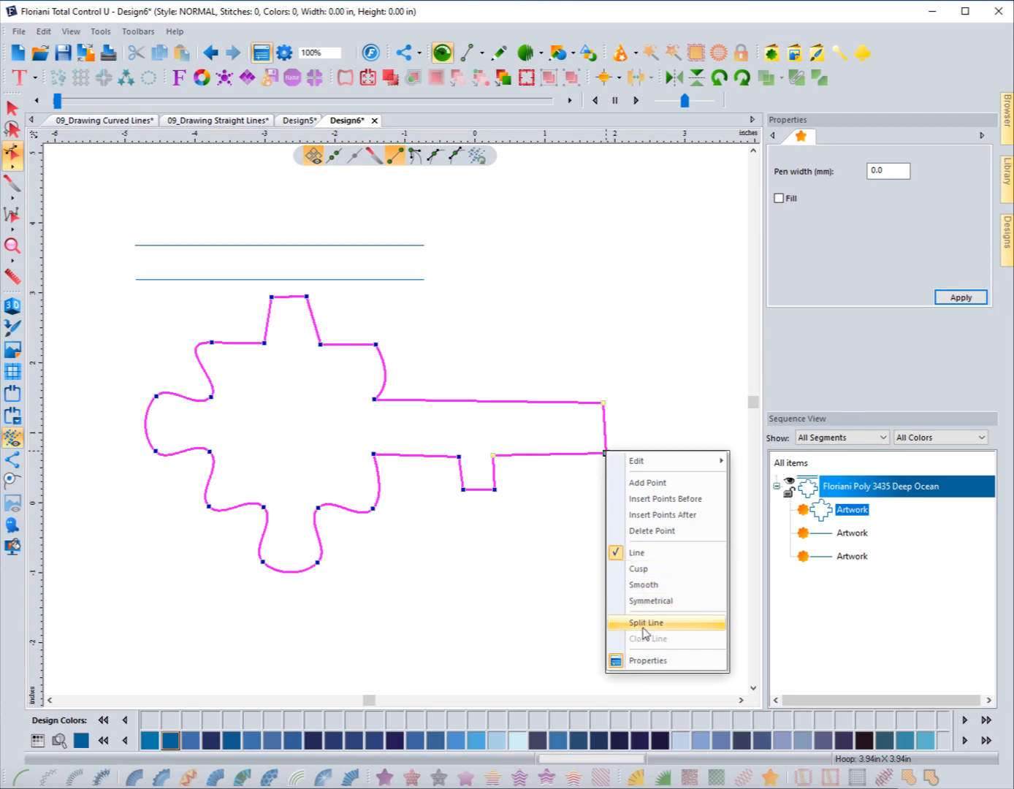
left_click(555, 561)
left_click(555, 561)
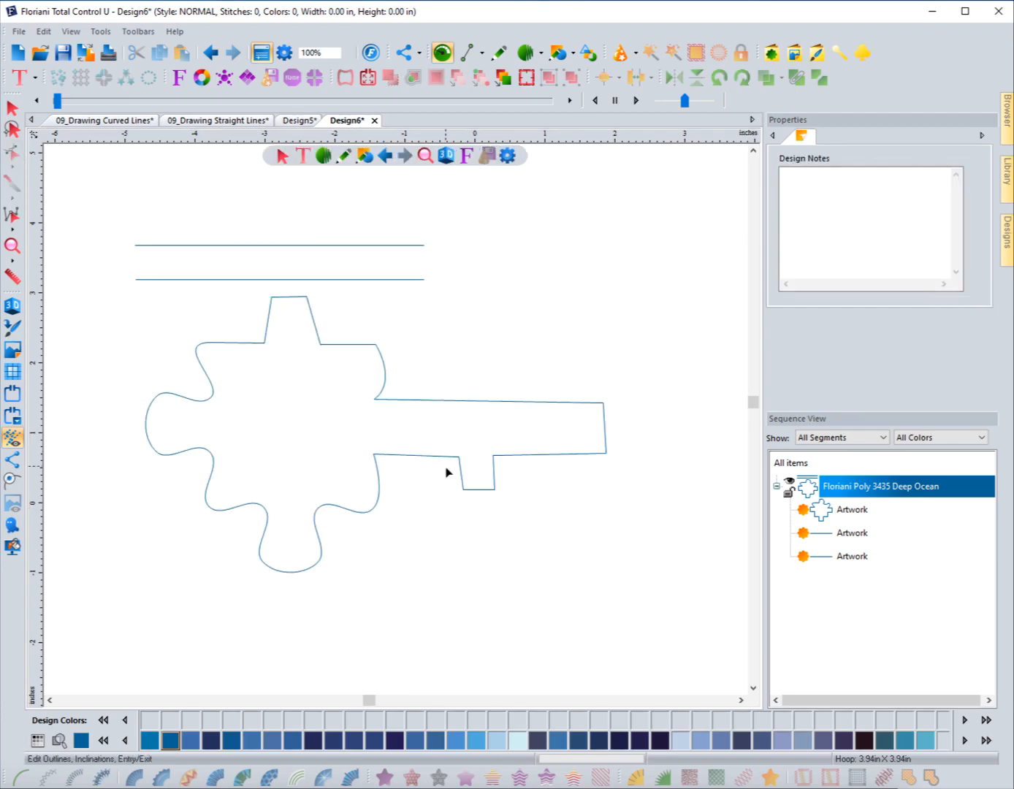
Select the closed outline for point editing, show the grid and turn on Snap to grid
left_click(448, 458)
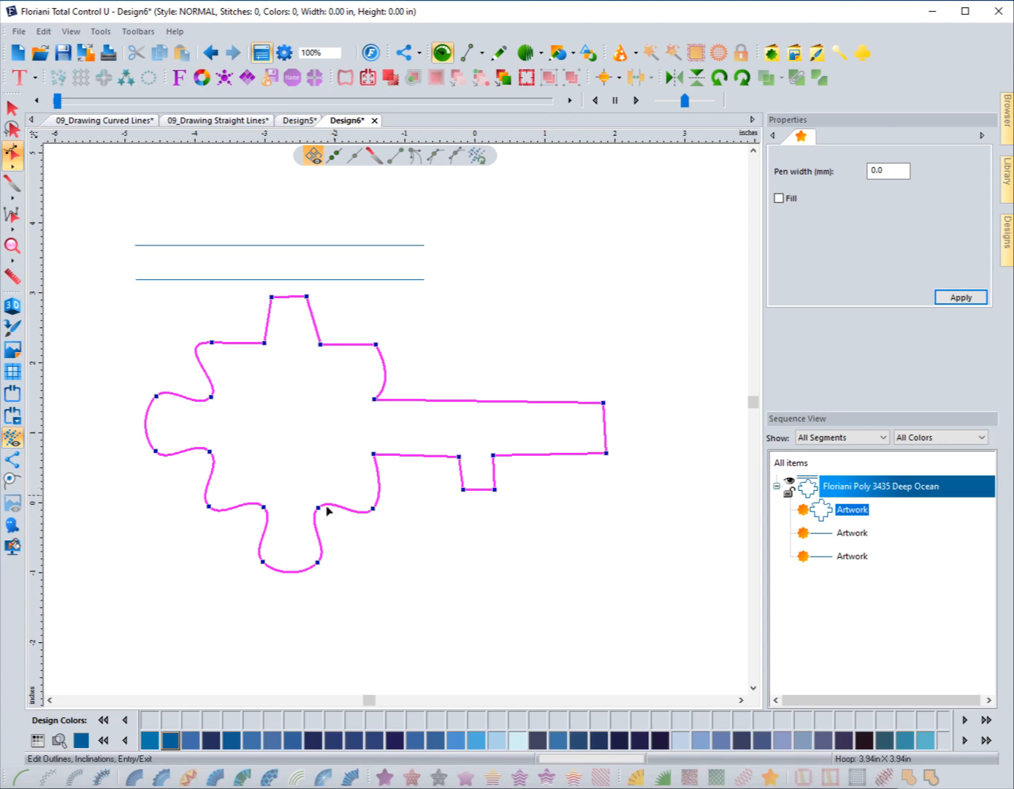
left_click(12, 371)
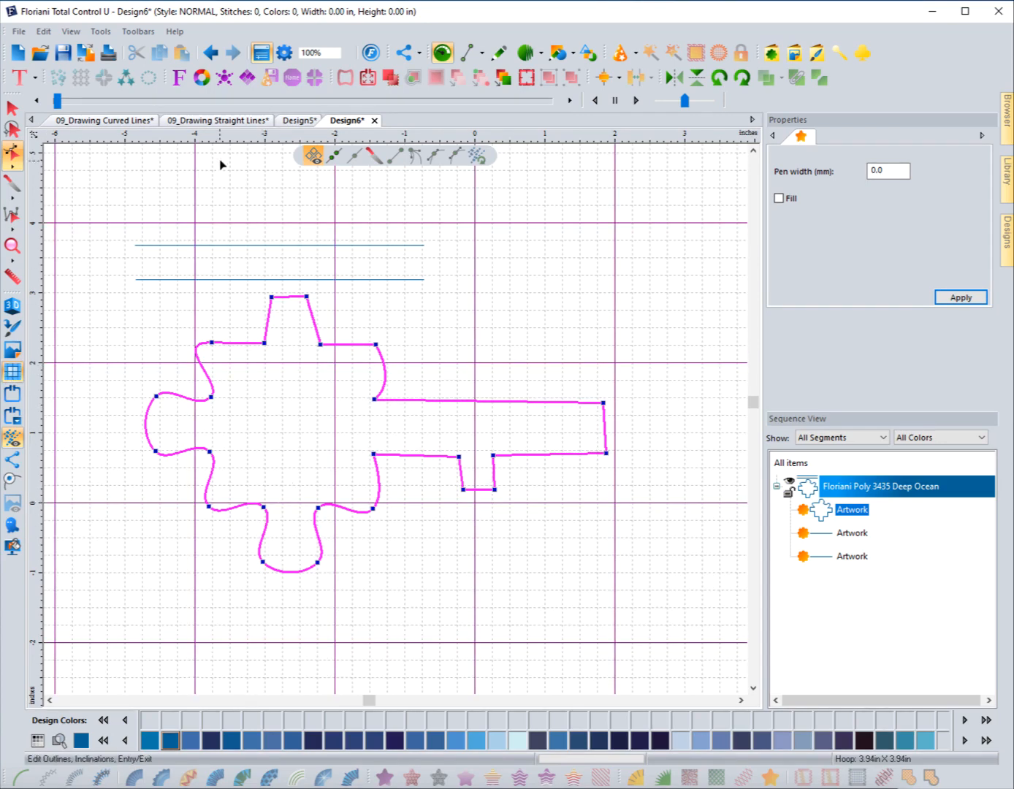
right_click(226, 135)
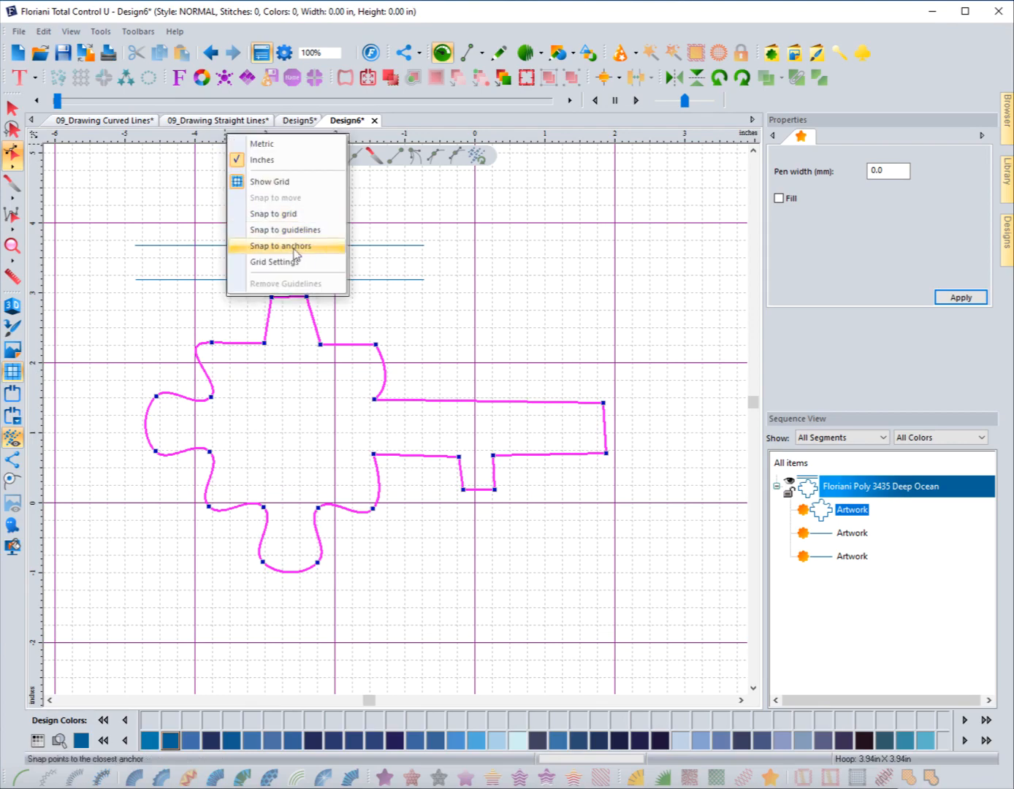
left_click(278, 214)
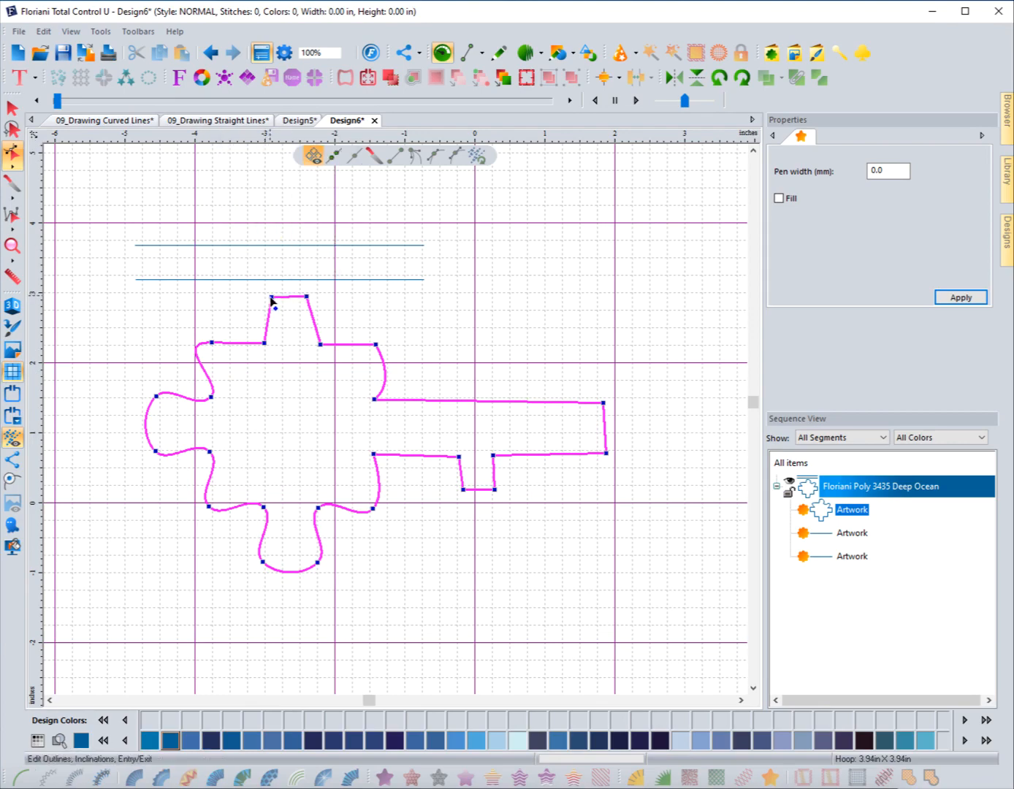
Snap the top tab's corners and the adjoining shoulder points to the grid so that the tab is square
left_click_drag(271, 298, 370, 344)
left_click_drag(374, 399, 371, 399)
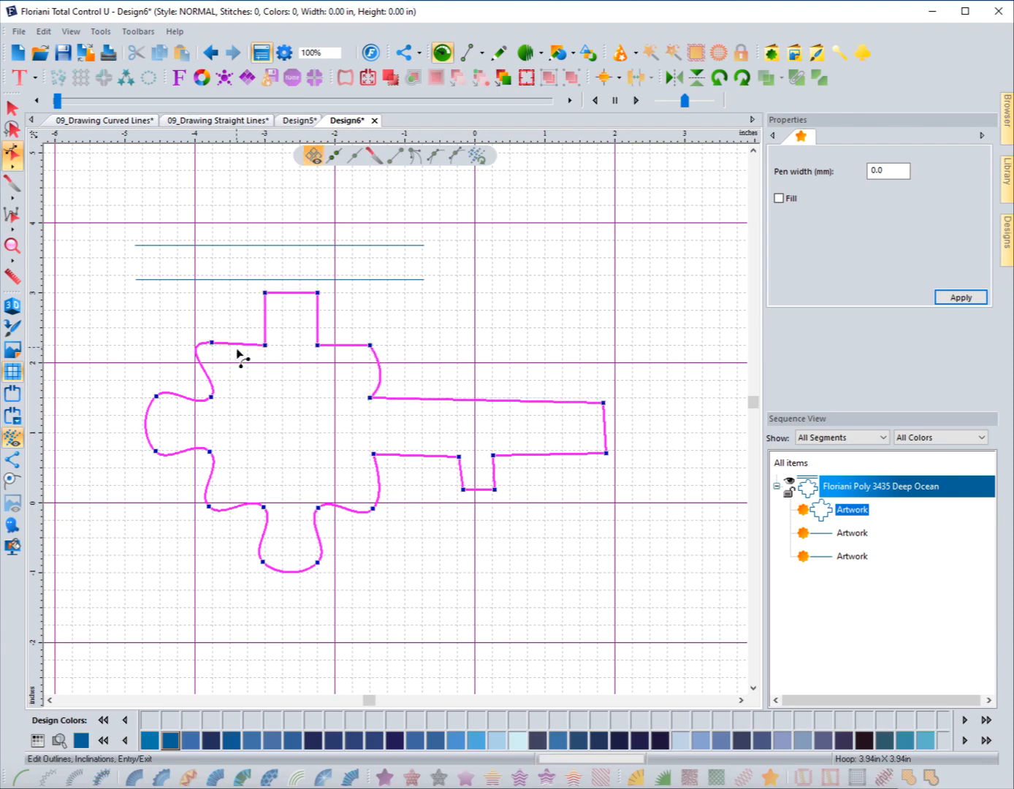
left_click(212, 344)
left_click(221, 385)
Snap the arm's two end corners and the notch's two upper points to the grid
left_click_drag(603, 402, 598, 399)
left_click_drag(613, 459, 599, 451)
left_click_drag(495, 460, 458, 452)
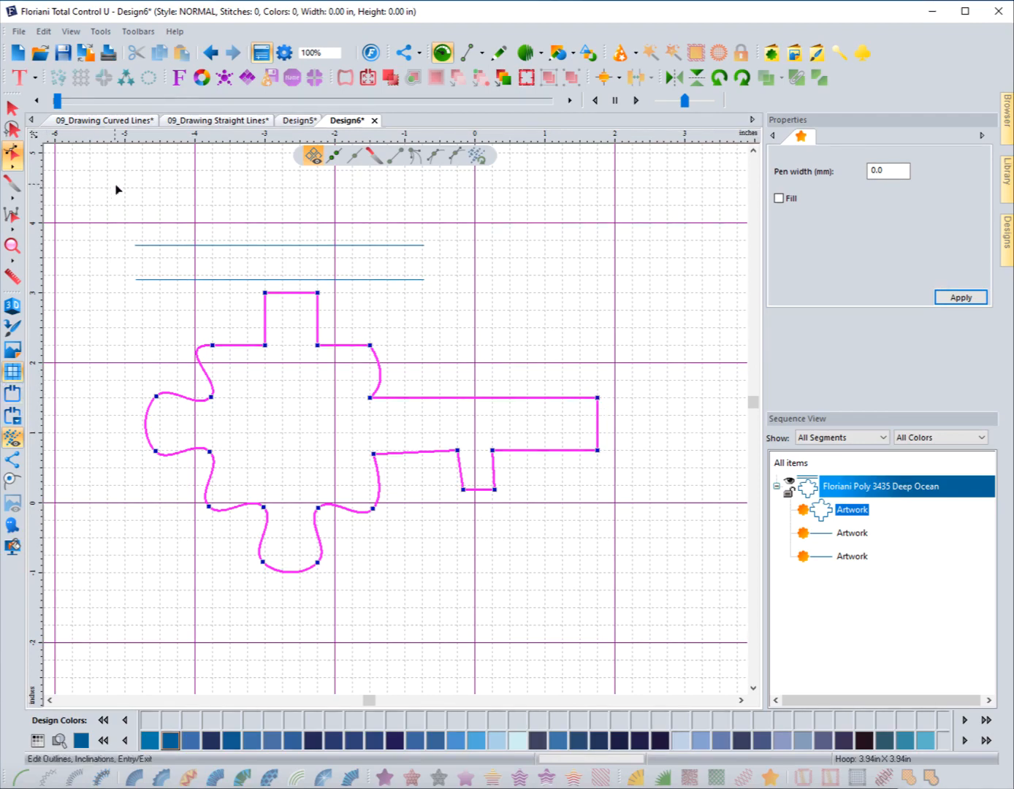
Turn off Snap to grid and turn on Snap to guidelines
right_click(138, 138)
left_click(175, 215)
right_click(163, 142)
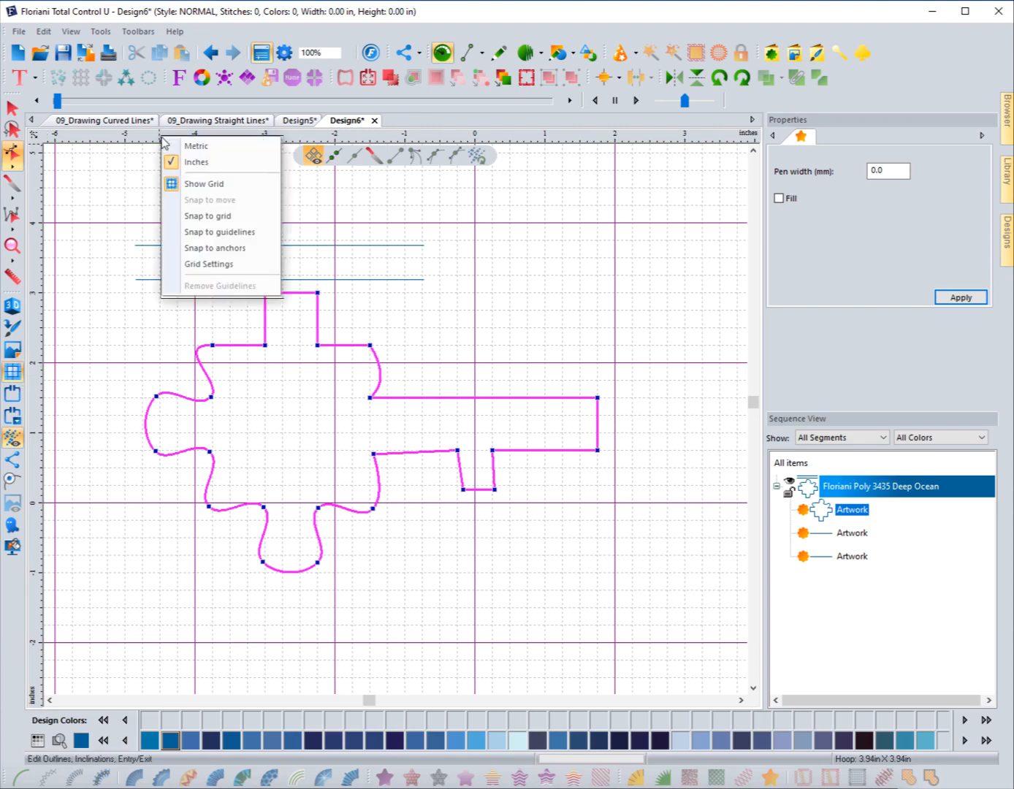
left_click(214, 232)
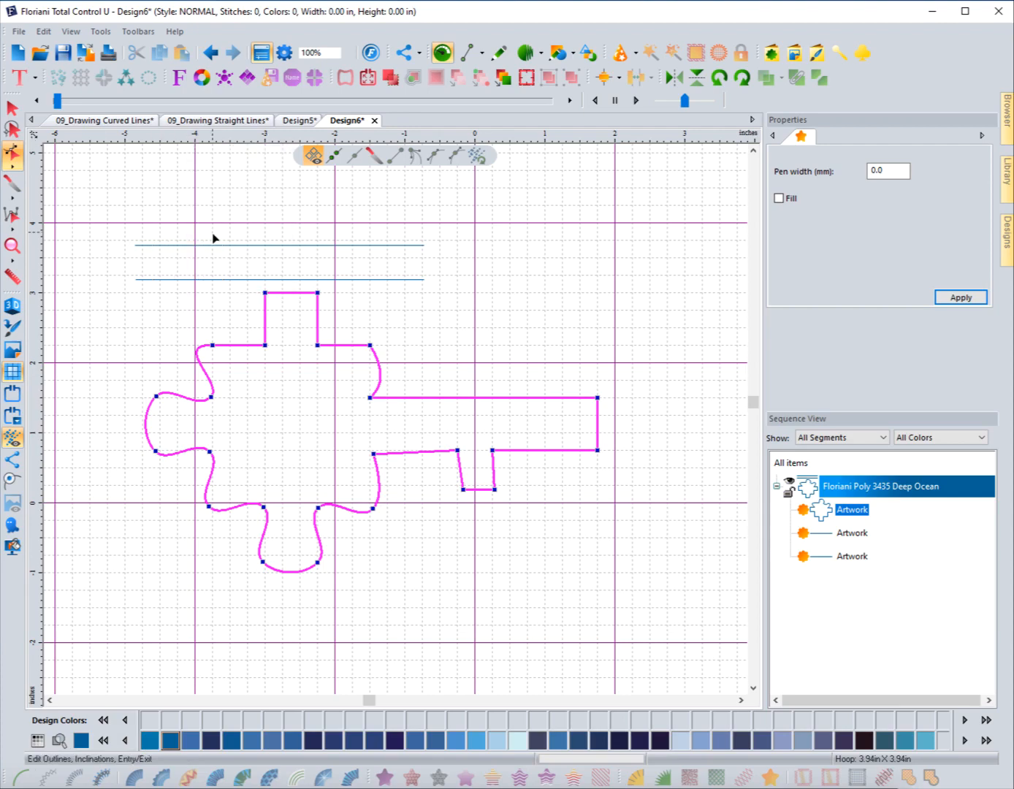
Add a horizontal guideline above the arm and a vertical one at its end, then align the arm's end corners, extending the lower corner downward
left_click_drag(258, 139, 601, 388)
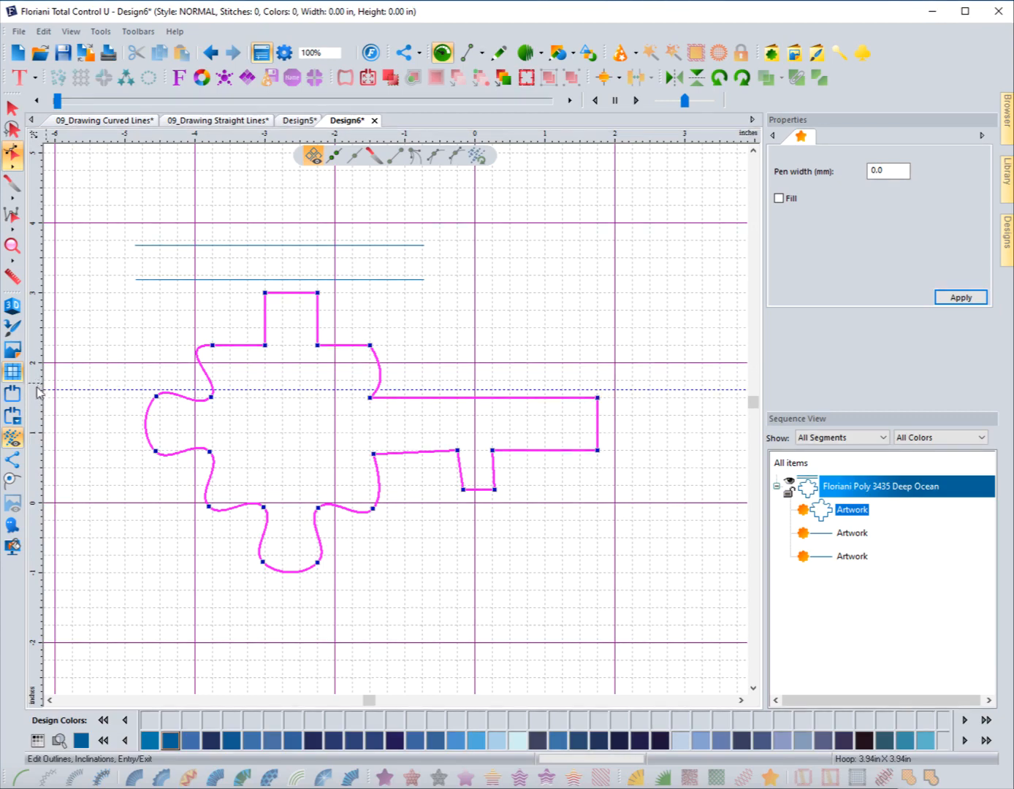
left_click_drag(39, 392, 599, 412)
mouse_move(602, 402)
left_mouse_down()
mouse_move(592, 392)
mouse_move(602, 404)
left_mouse_up()
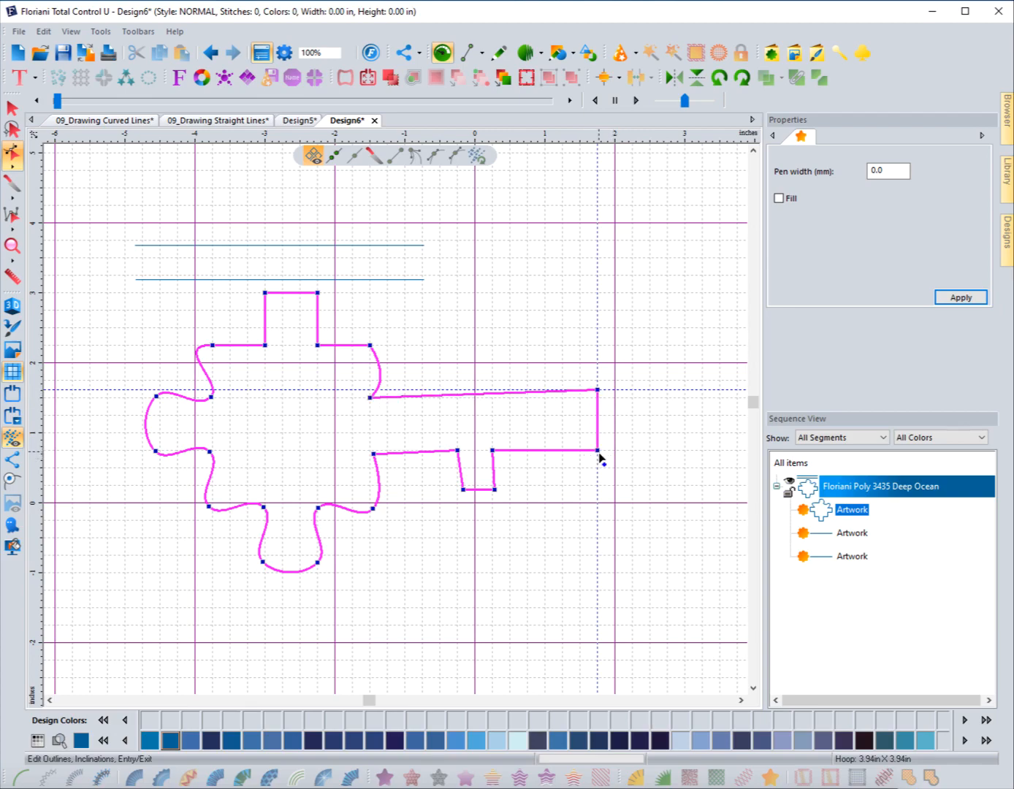
left_click_drag(598, 452, 598, 485)
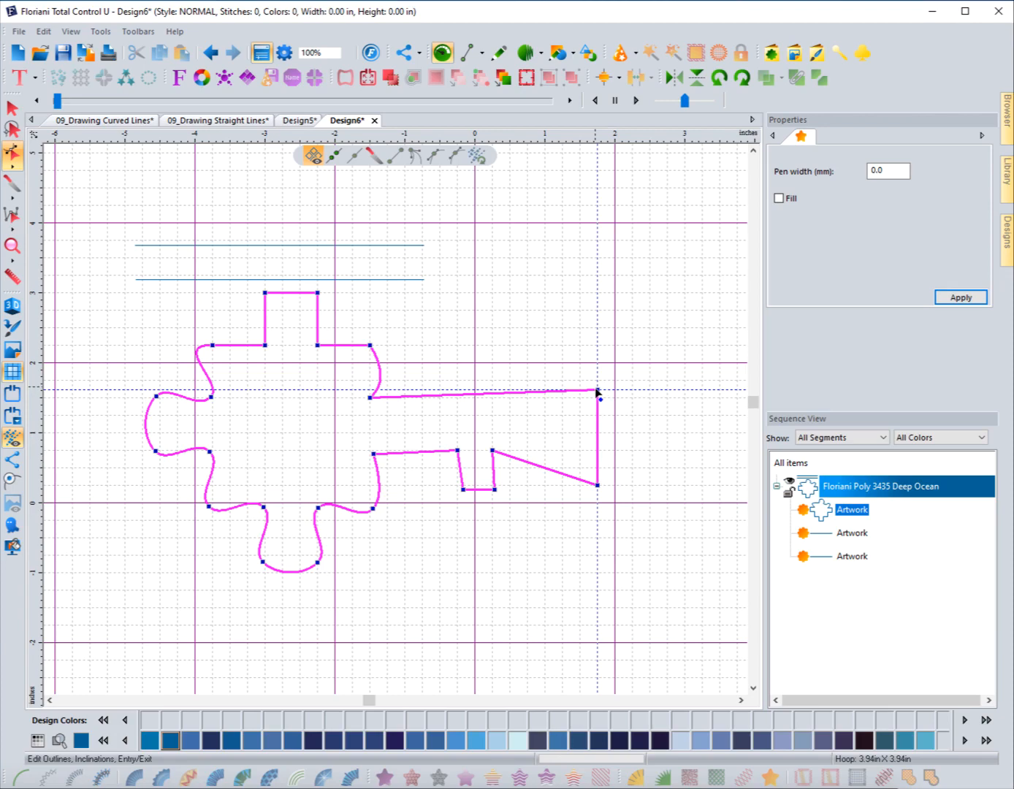
Hide the grid and move the second point of the lower straight line down to form a shallow V
left_click(217, 320)
left_click(12, 370)
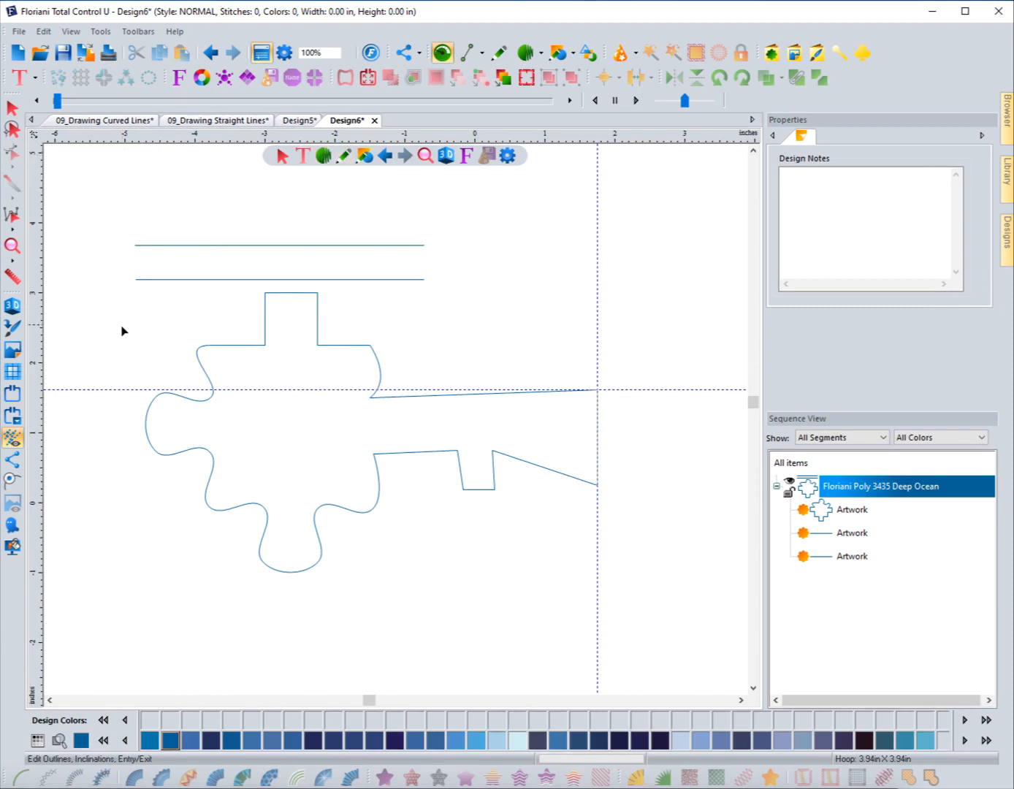
left_click(202, 281)
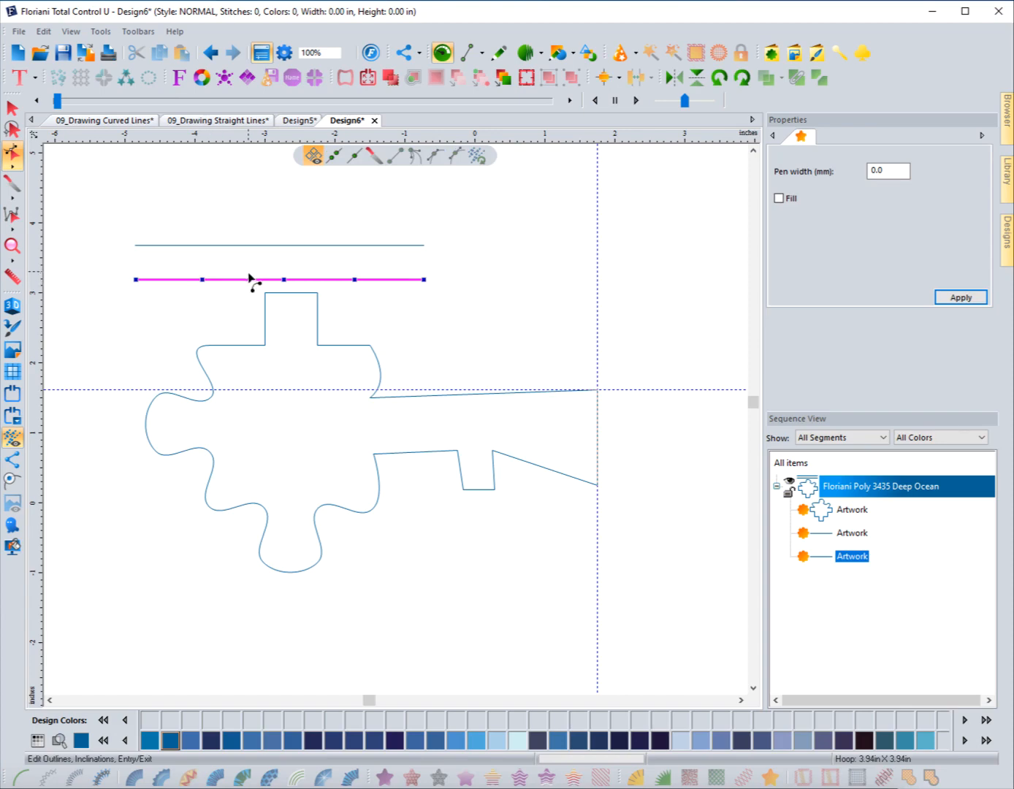
left_click(210, 265)
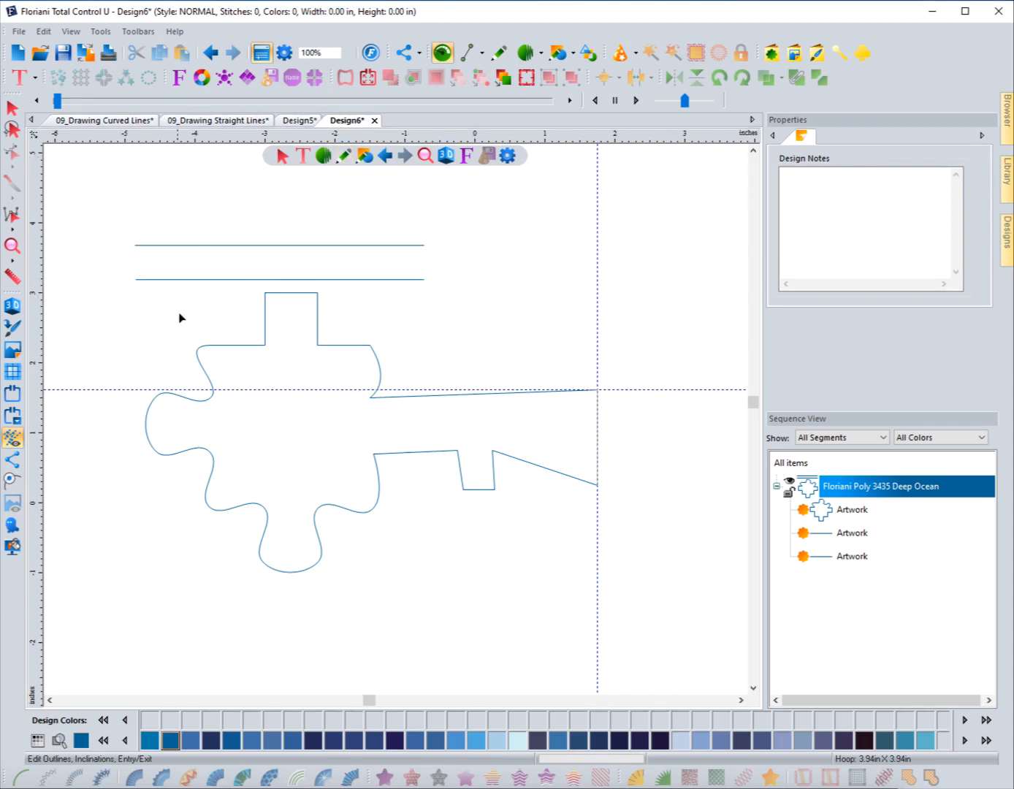
left_click(201, 283)
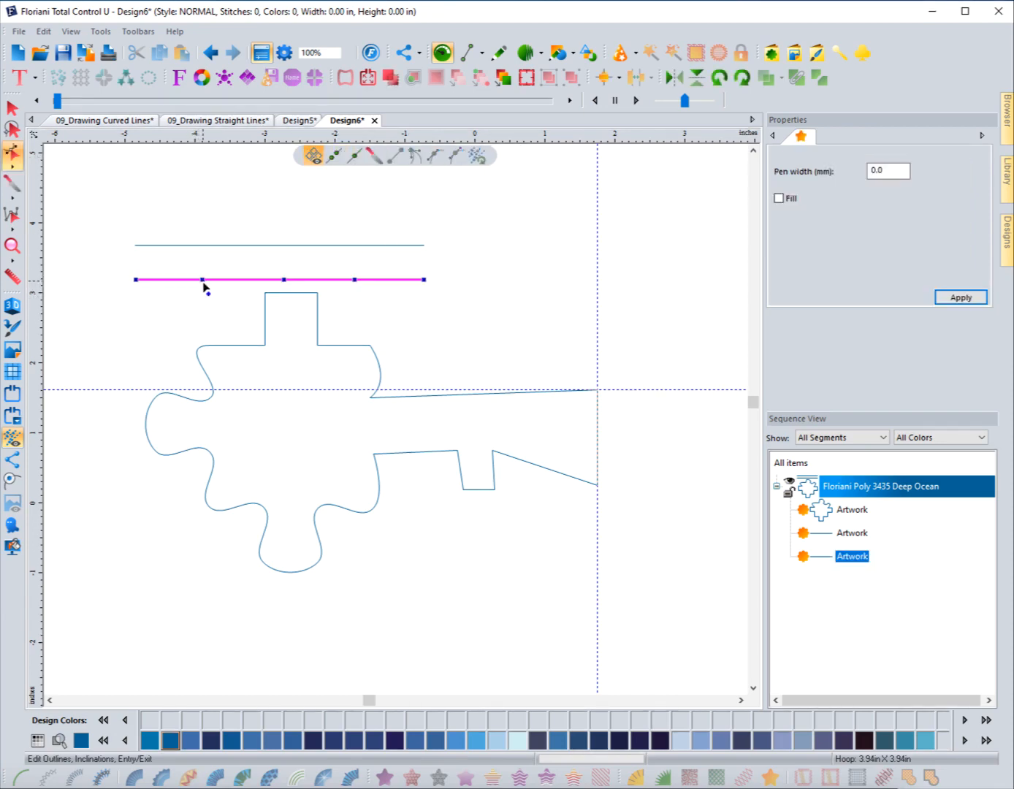
left_click_drag(204, 284, 206, 311)
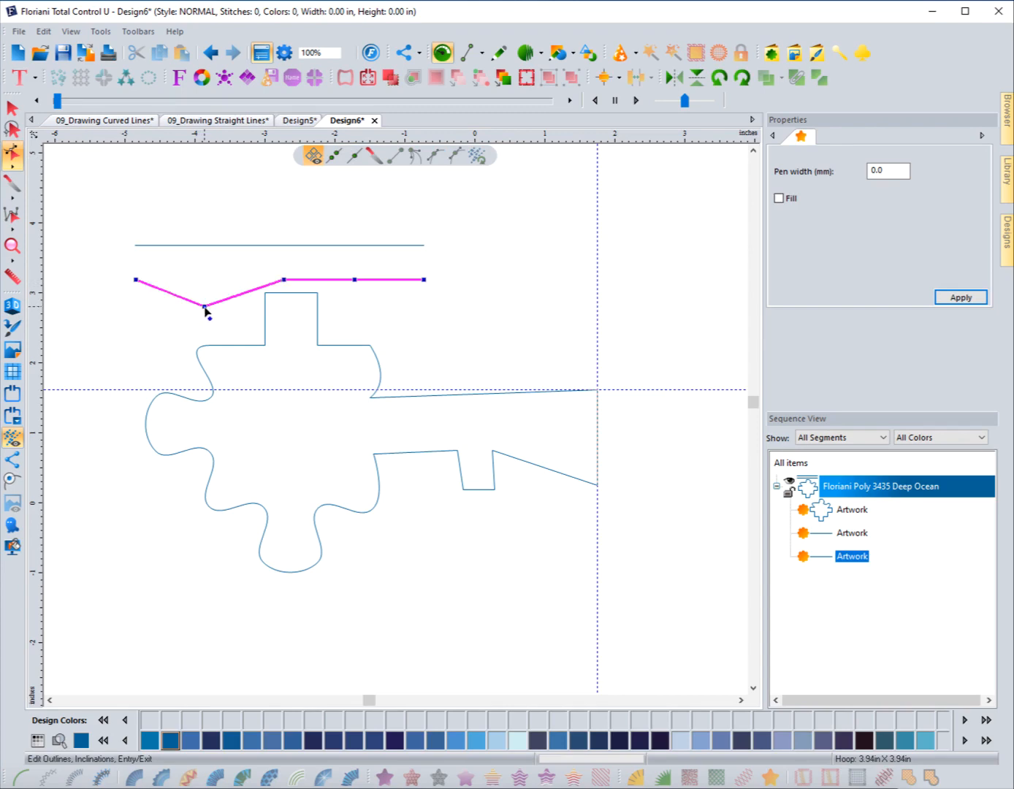
Convert the lowered point of the V to a Symmetrical point
right_click(203, 307)
key("Escape")
left_click(238, 298)
left_click(206, 306)
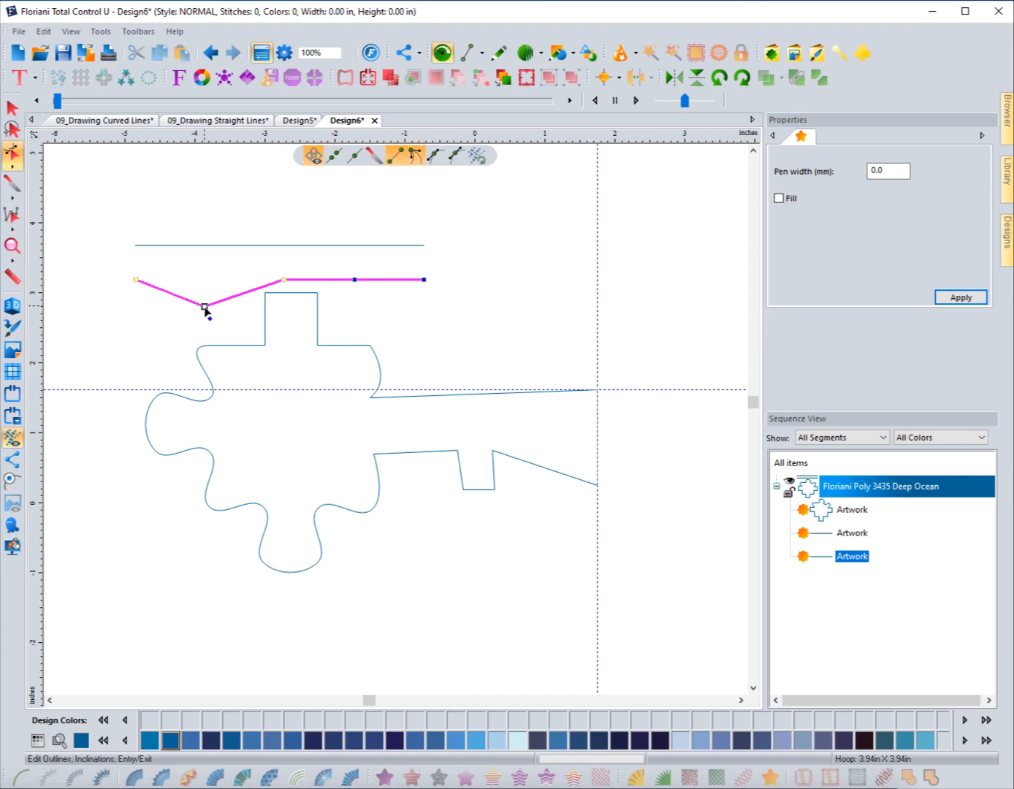
left_click(454, 158)
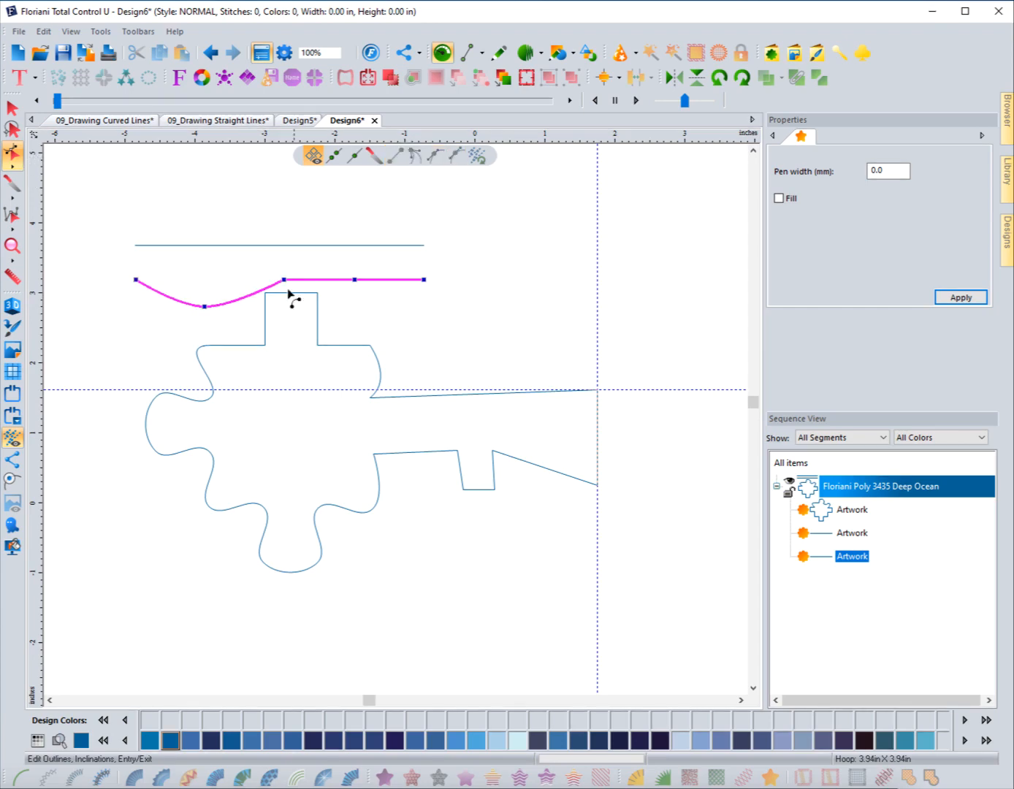
Tilt the symmetrical point's curve handle upward and return it to level
left_click(203, 306)
mouse_move(232, 307)
left_mouse_down()
mouse_move(228, 319)
mouse_move(236, 292)
left_mouse_up()
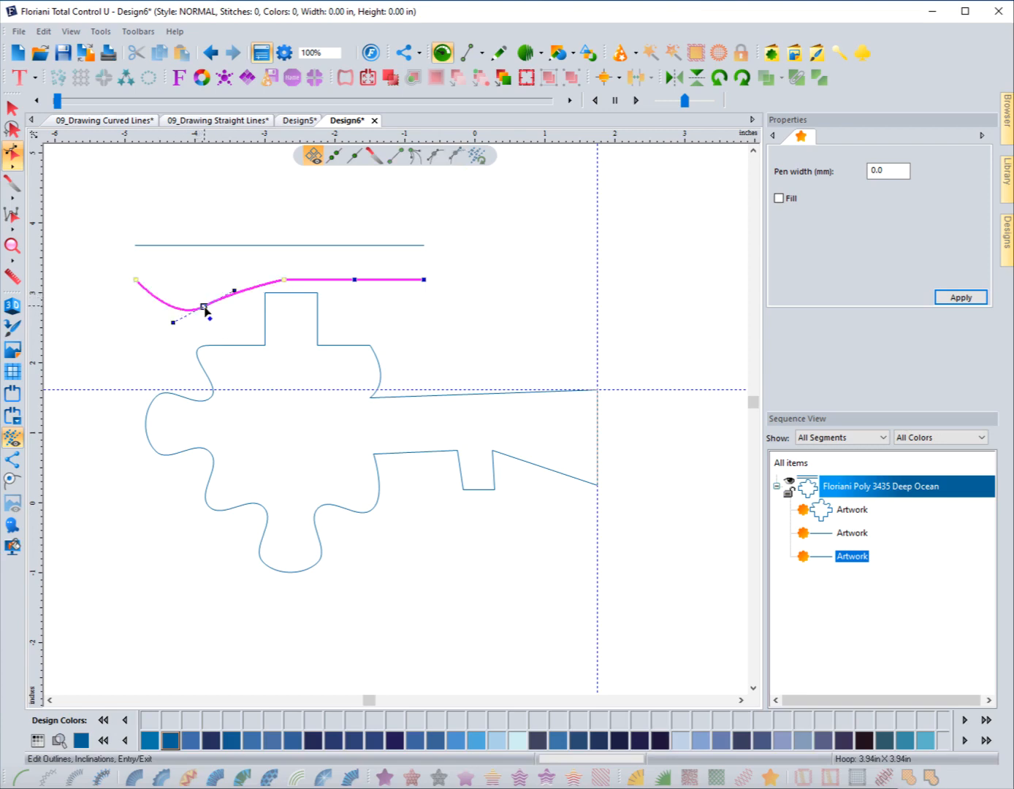
left_click_drag(234, 291, 235, 307)
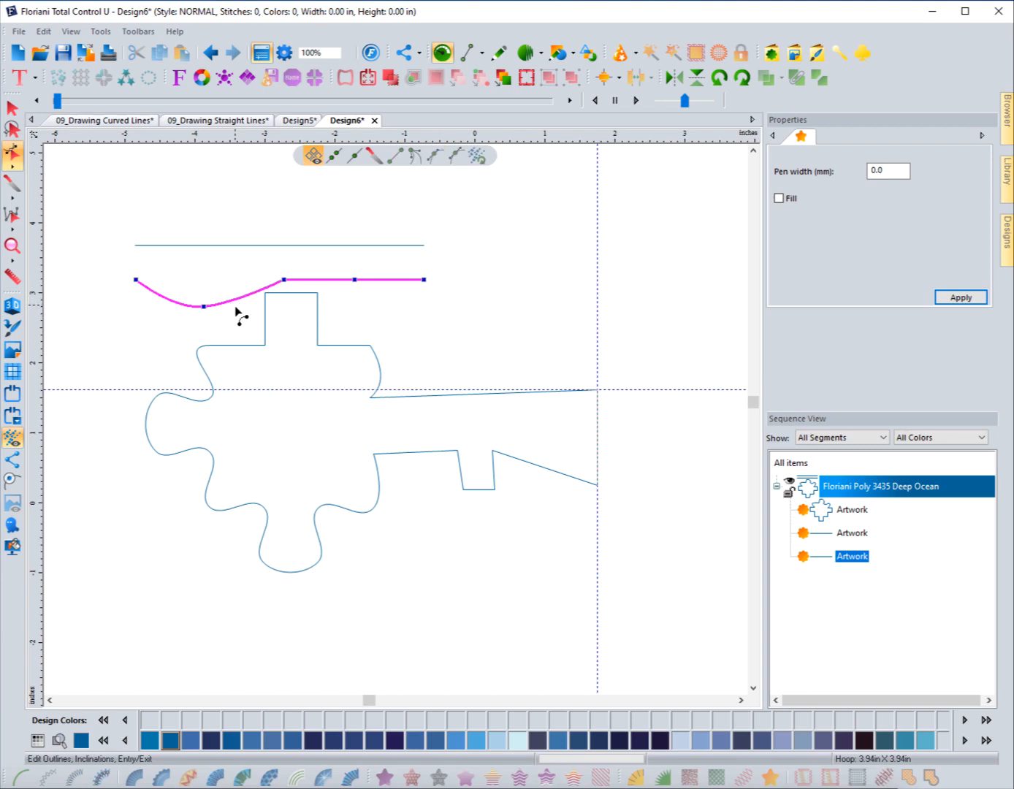
Convert the reshaped lower line to a Run stitch and turn on the 3D view
left_click(12, 108)
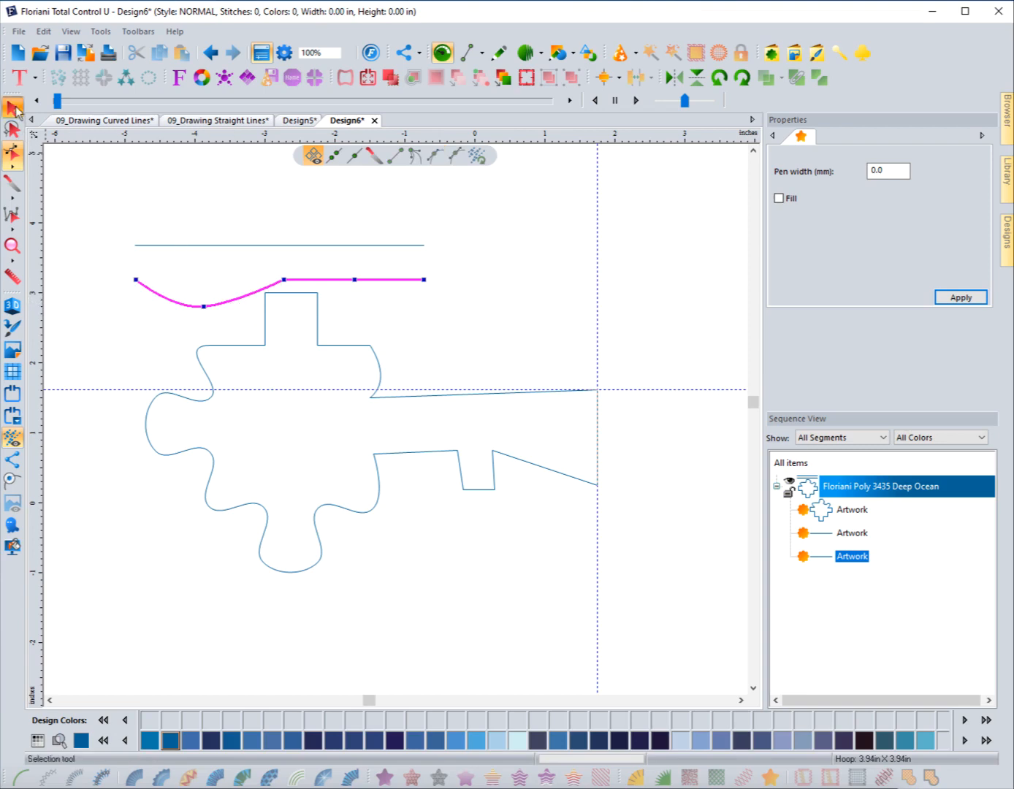
left_click(20, 775)
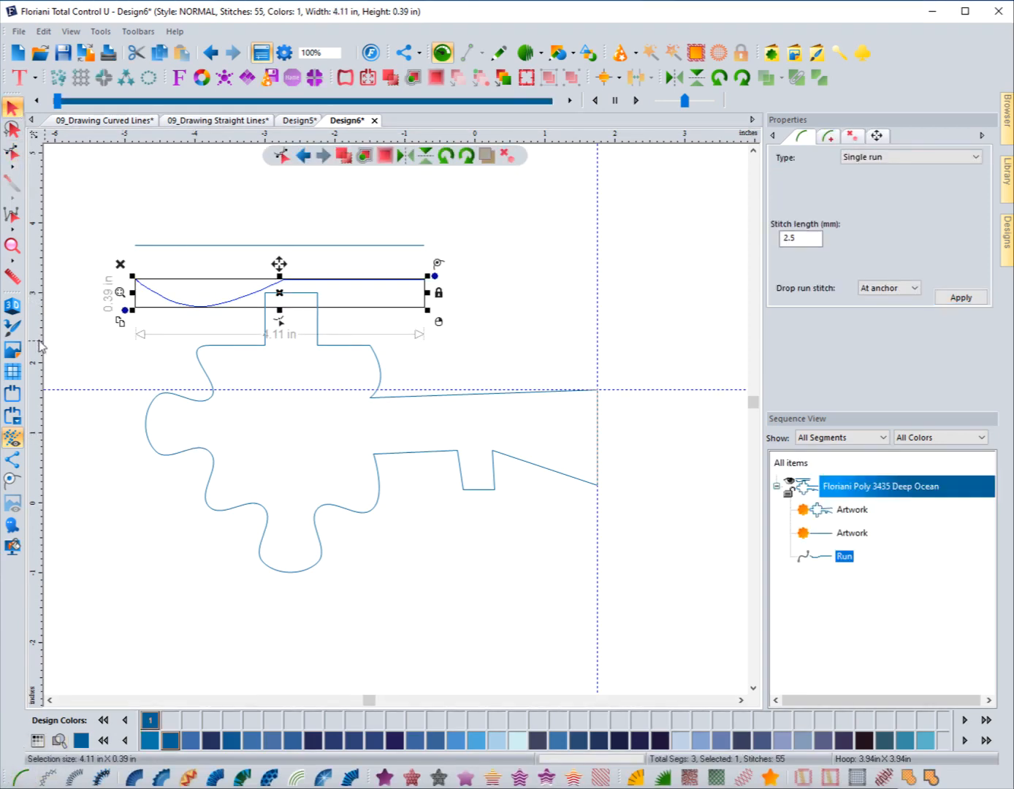
left_click(13, 305)
left_click(155, 339)
left_click(207, 309)
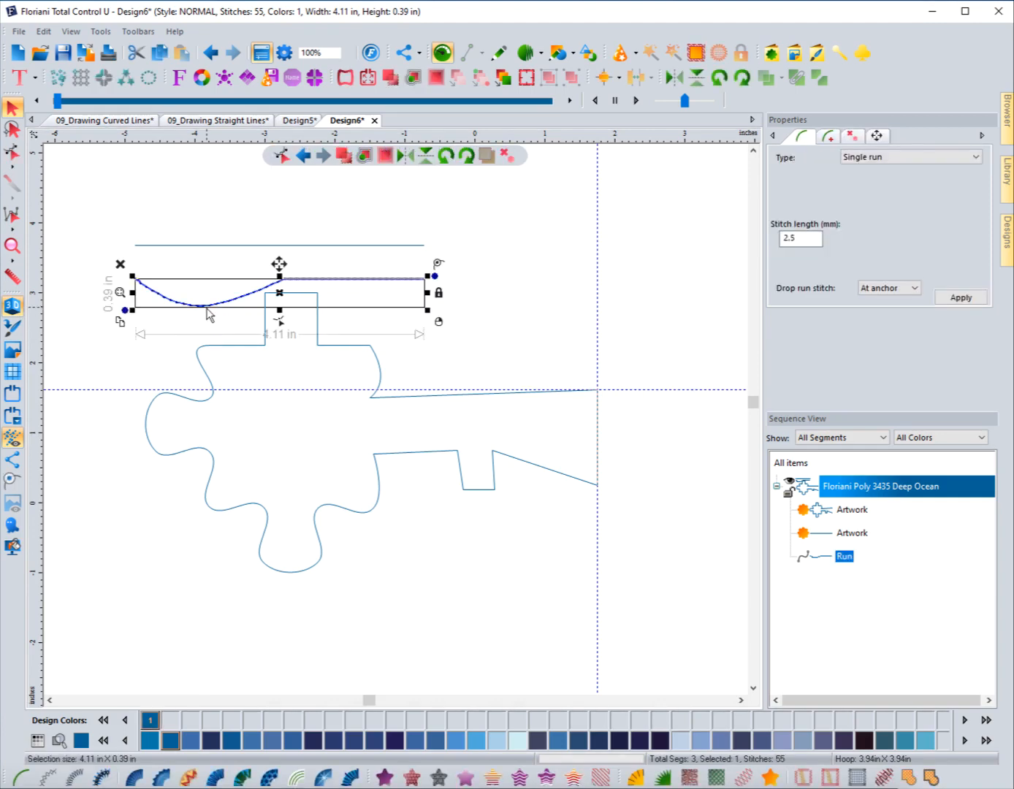
Edit the lower run line's outline, tilting the low point's curve handles steeply and returning them to a shallow angle
left_click(279, 323)
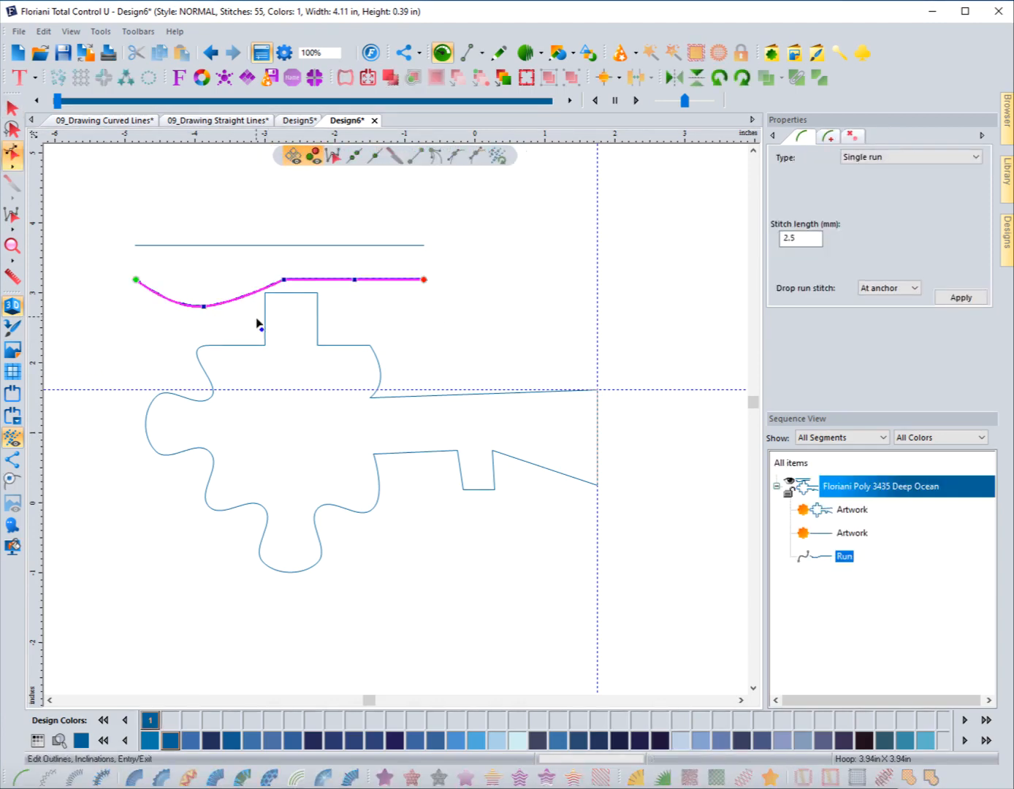
left_click(205, 308)
left_click_drag(175, 312, 200, 335)
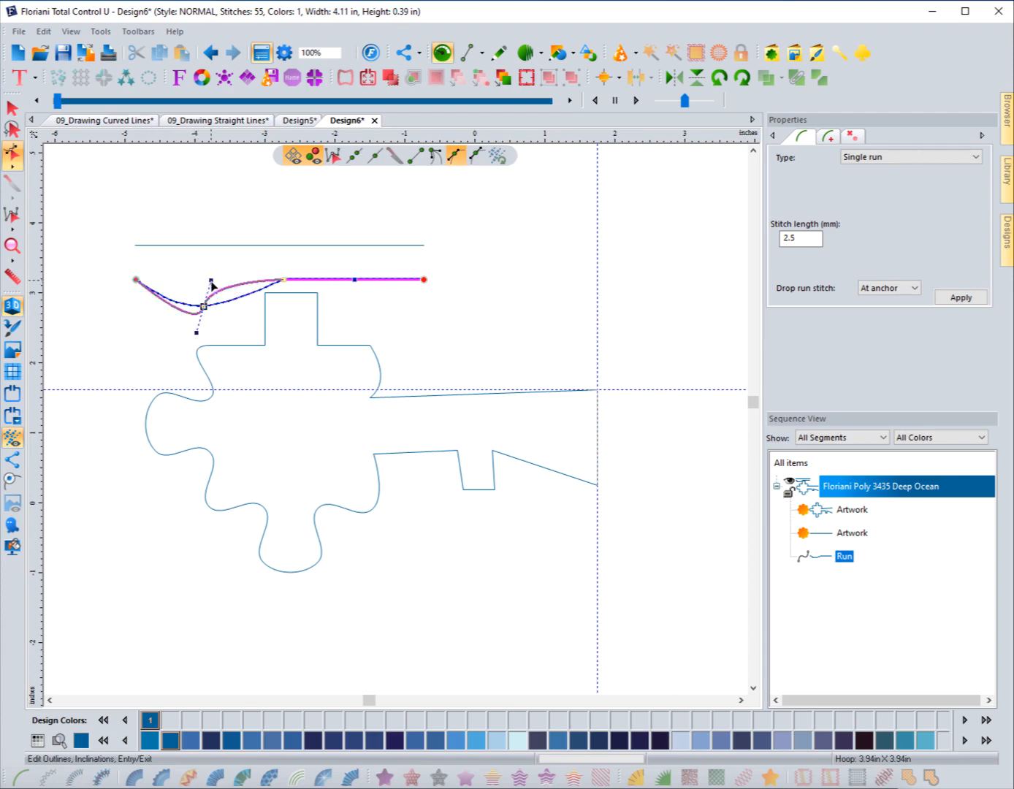
left_click_drag(212, 282, 241, 299)
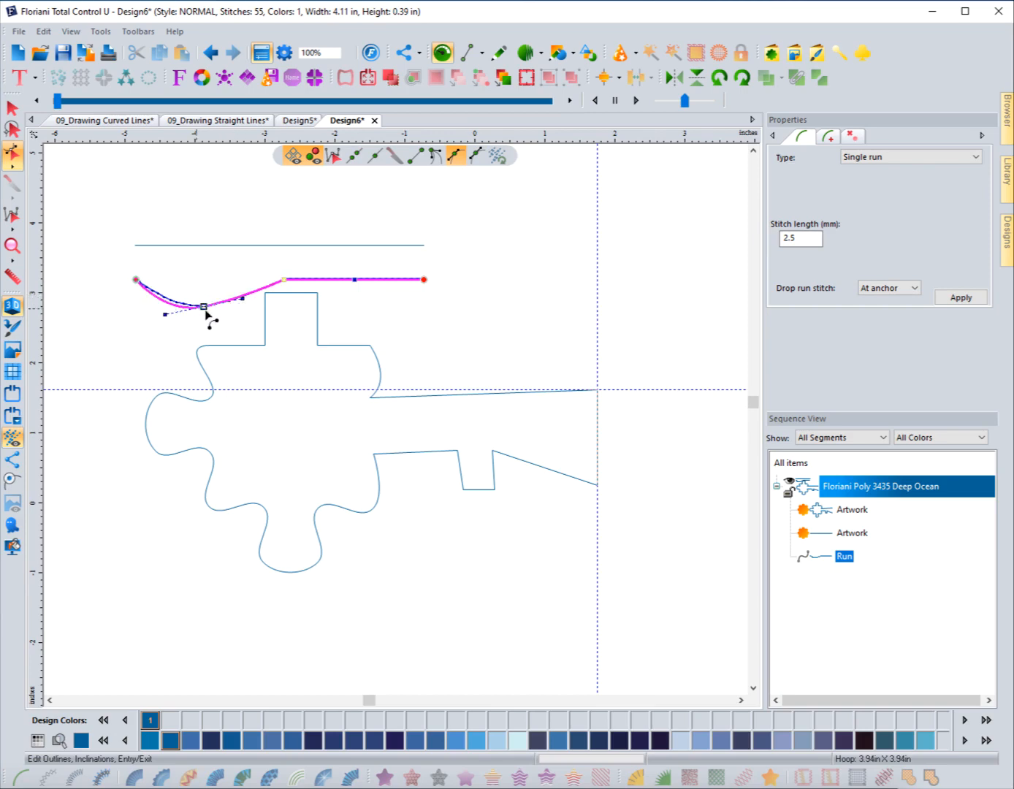
left_click_drag(168, 320, 162, 310)
left_click(11, 107)
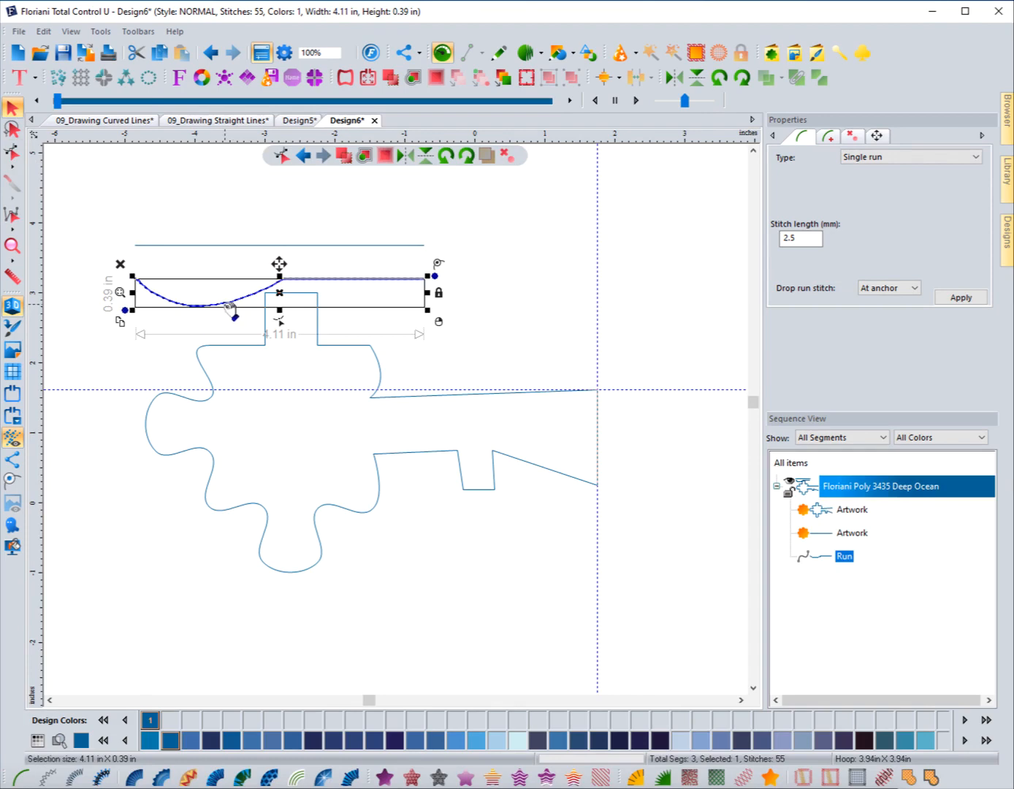
Convert the curved run line back to artwork and move it above the straight line
left_click(771, 779)
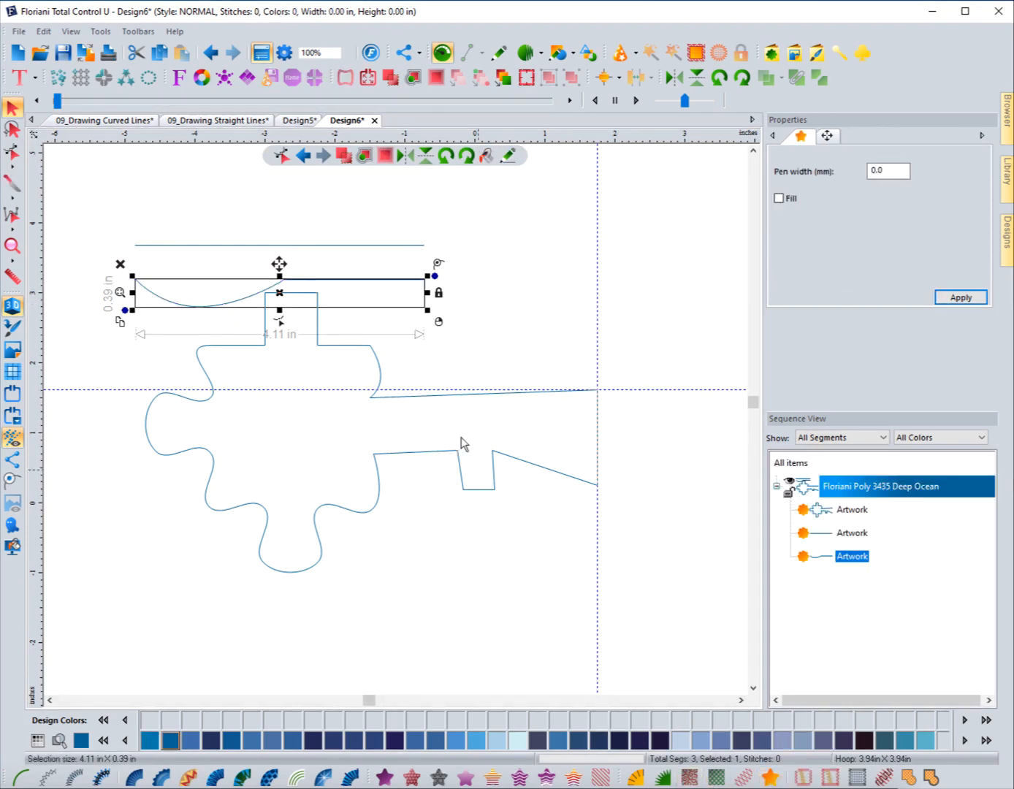
left_click_drag(280, 293, 271, 222)
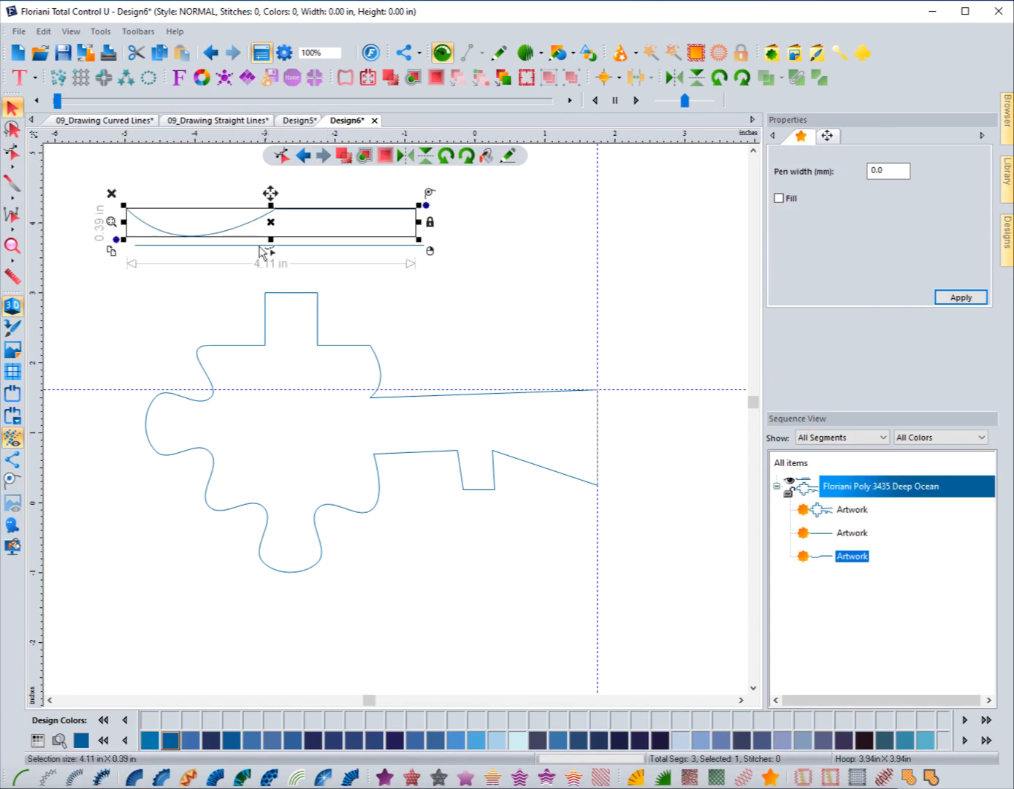
Convert the large puzzle-shaped outline to a Run stitch and adjust the curve handle where its right-hand upper curve meets the long arm
left_click(247, 348)
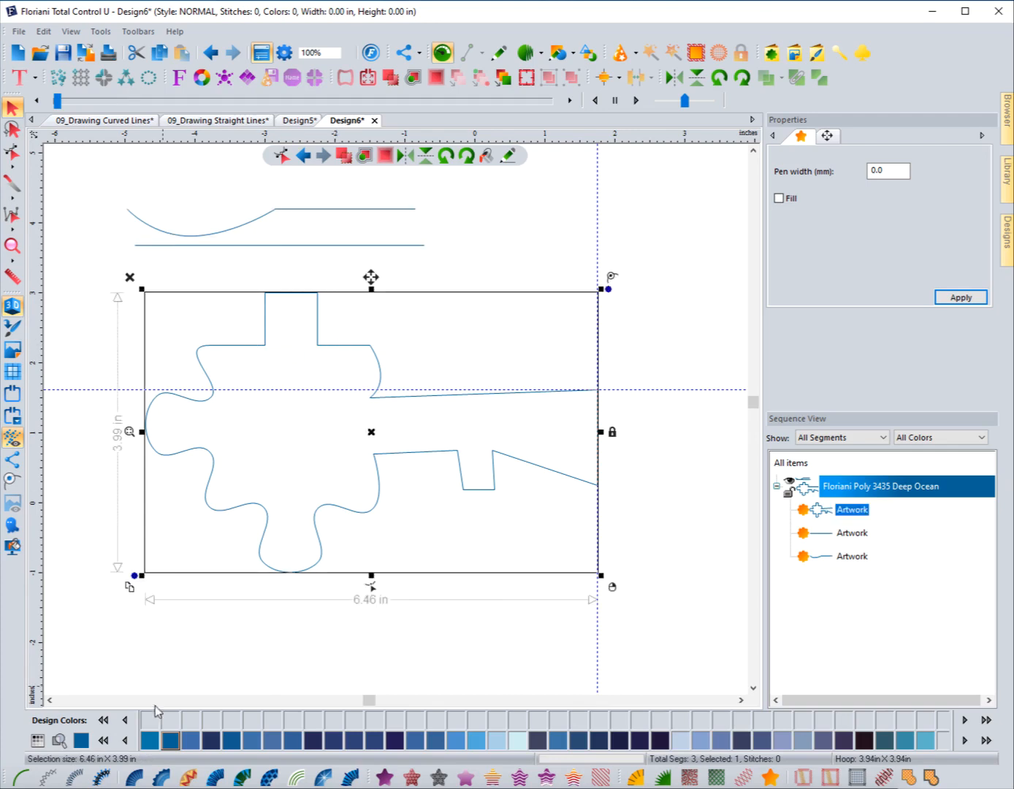
left_click(20, 777)
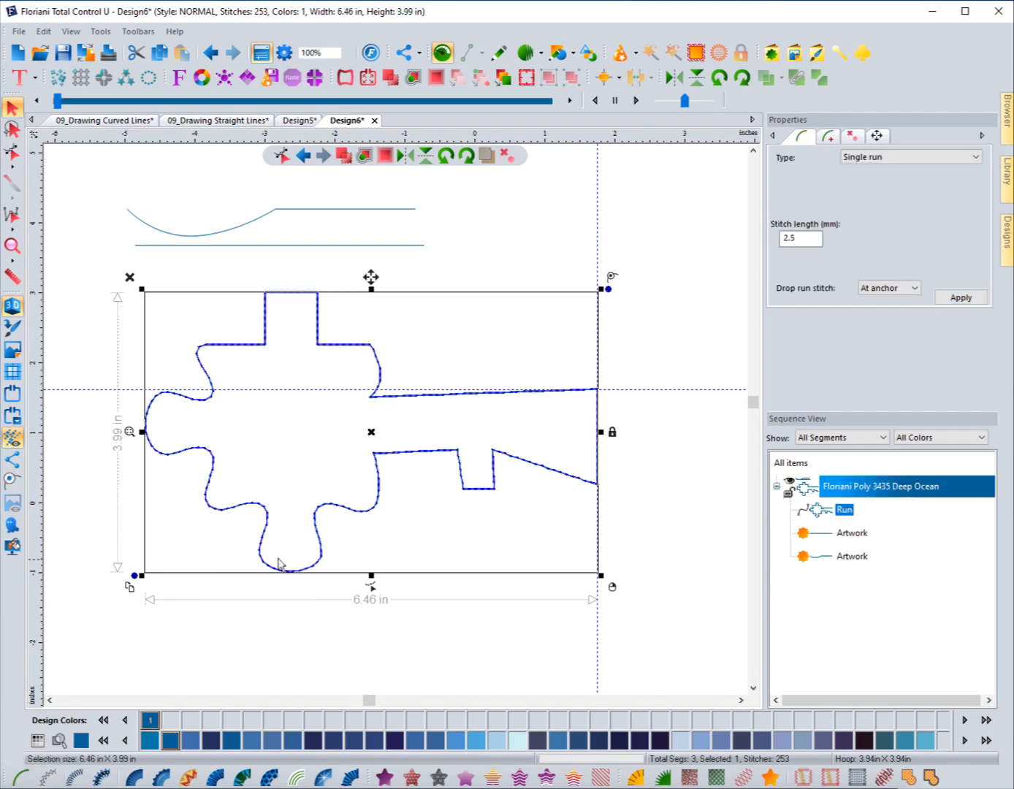
left_click(370, 585)
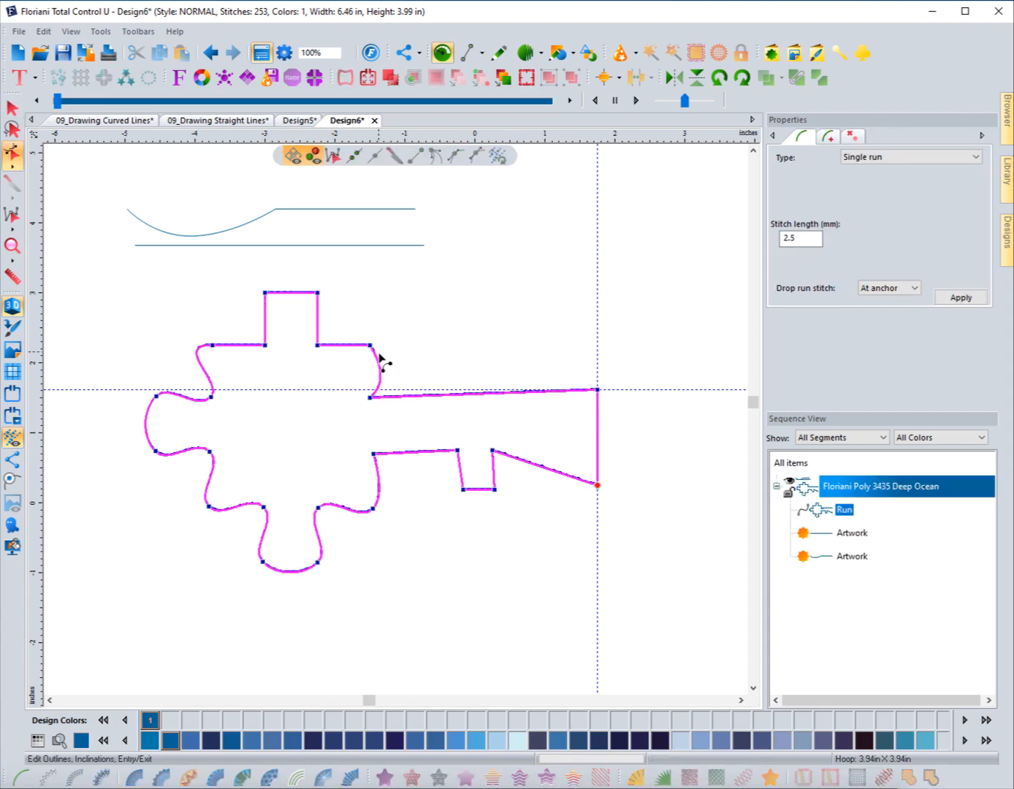
left_click(373, 351)
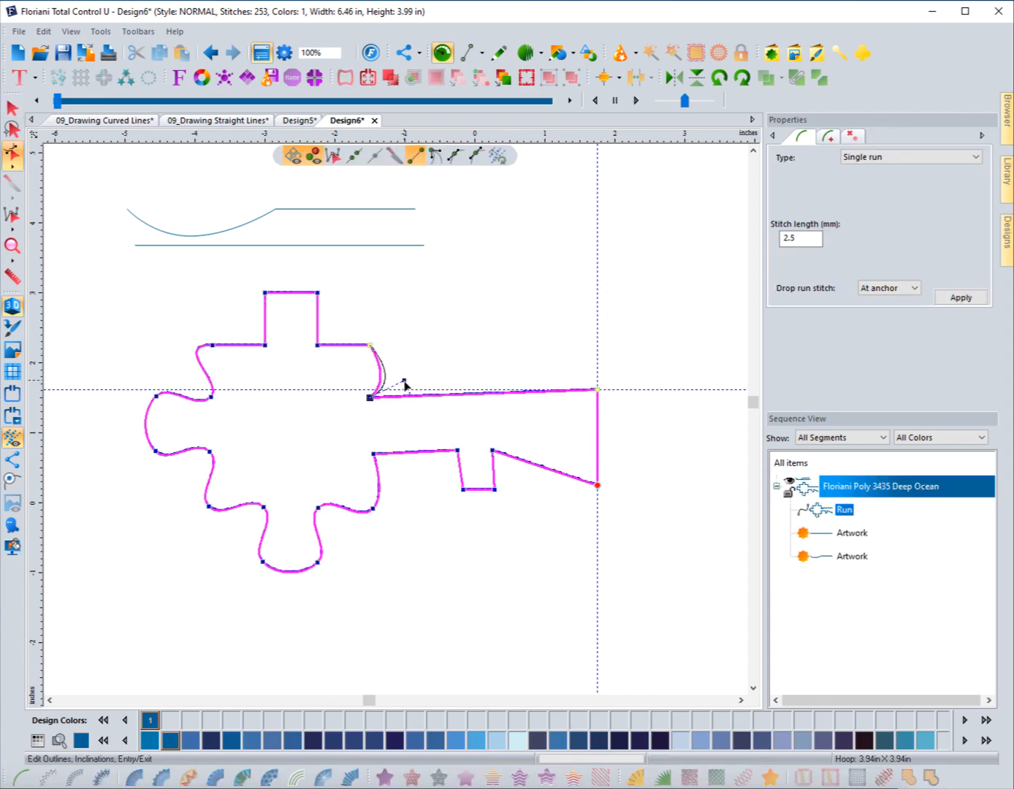
left_click_drag(405, 381, 398, 379)
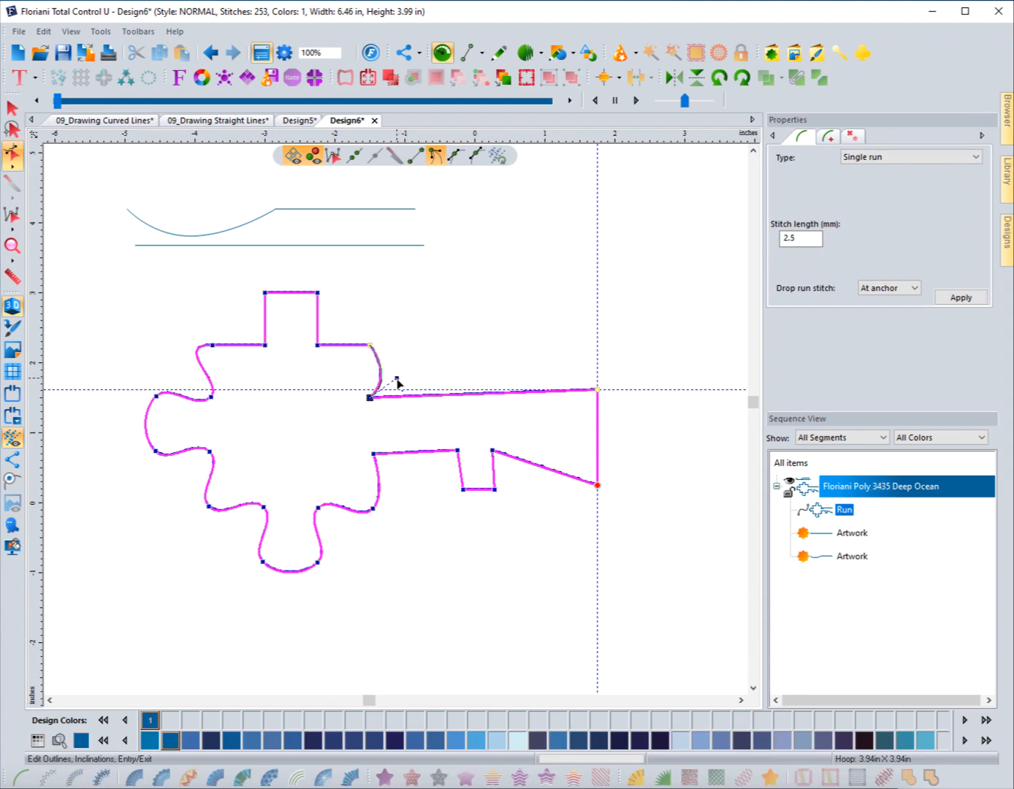
Adjust the Symmetrical point's curve handles on the lower-right corner of the puzzle run outline, steepening the curve through it
left_click(373, 508)
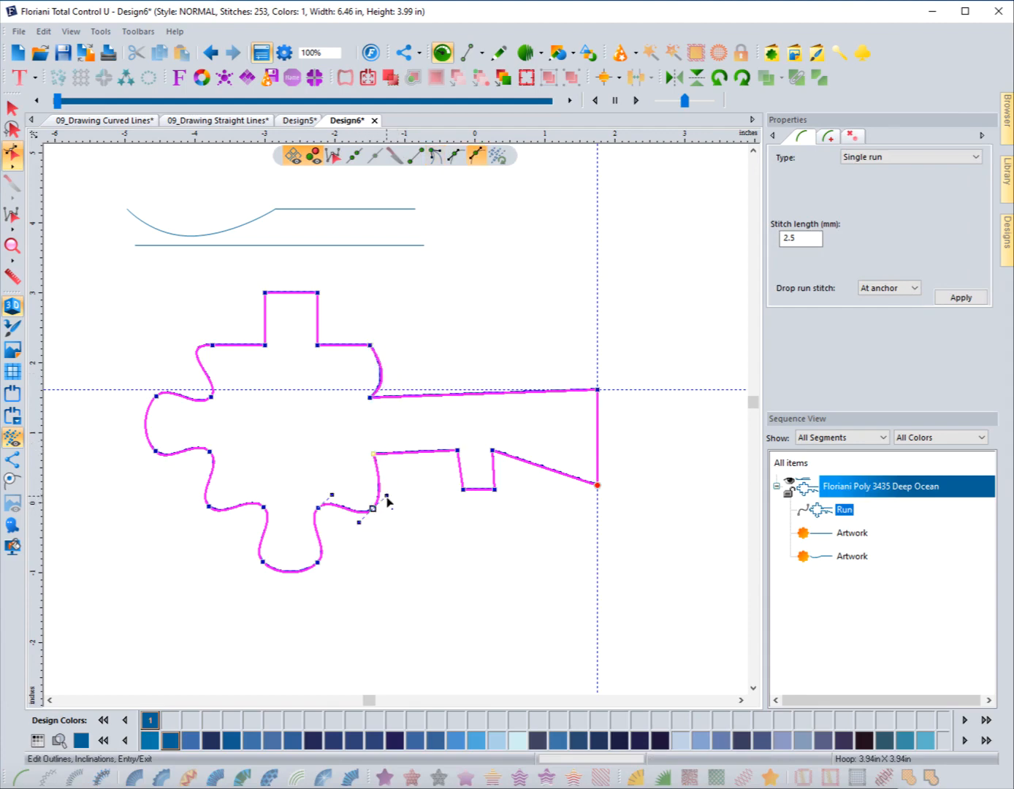
left_click_drag(388, 496, 393, 485)
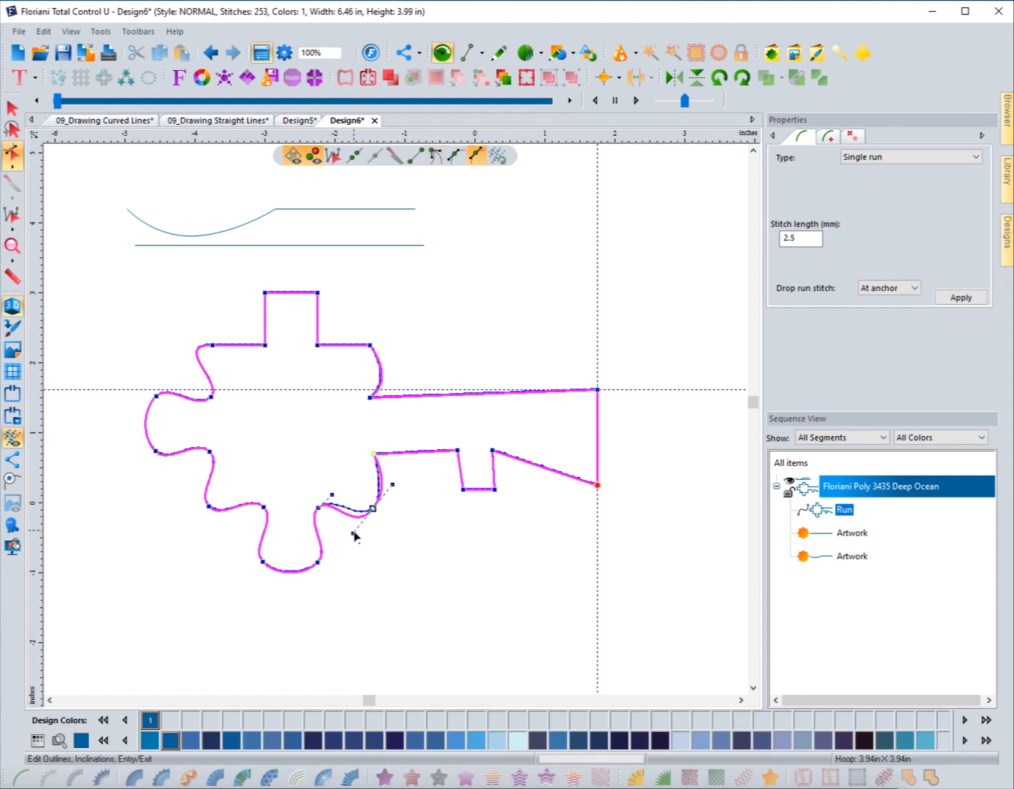
left_click_drag(353, 534, 346, 527)
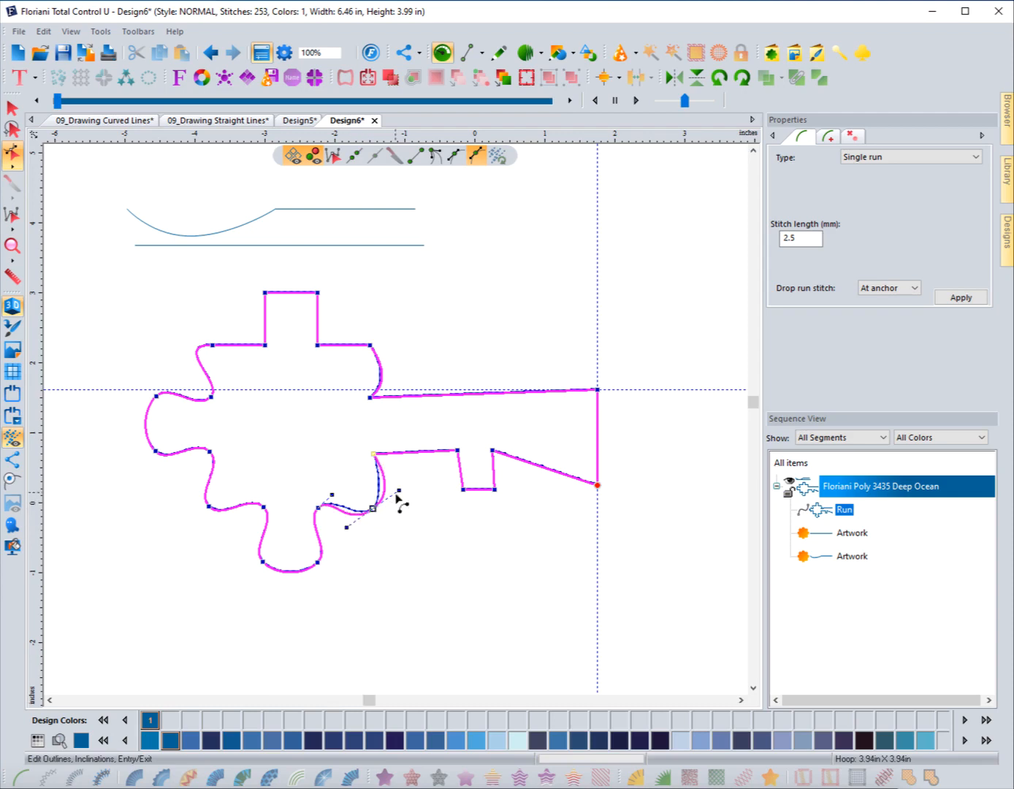
left_click(477, 155)
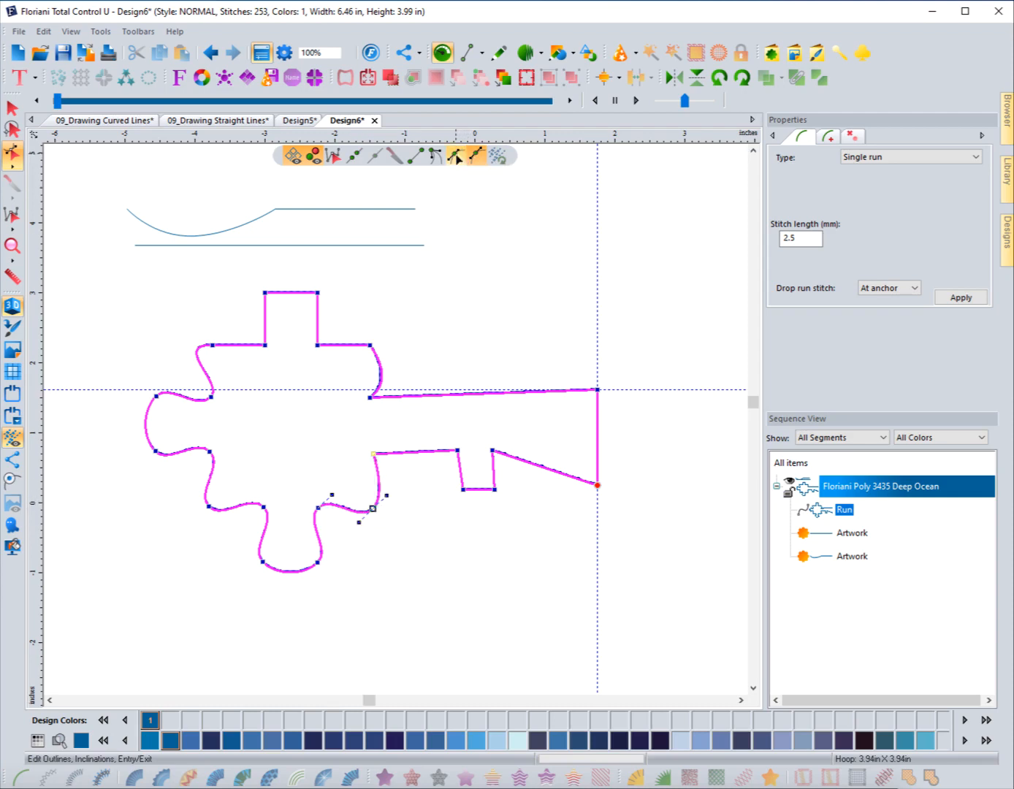
mouse_move(384, 498)
left_mouse_down()
mouse_move(397, 487)
mouse_move(387, 476)
mouse_move(395, 491)
left_mouse_up()
left_click_drag(352, 531, 355, 535)
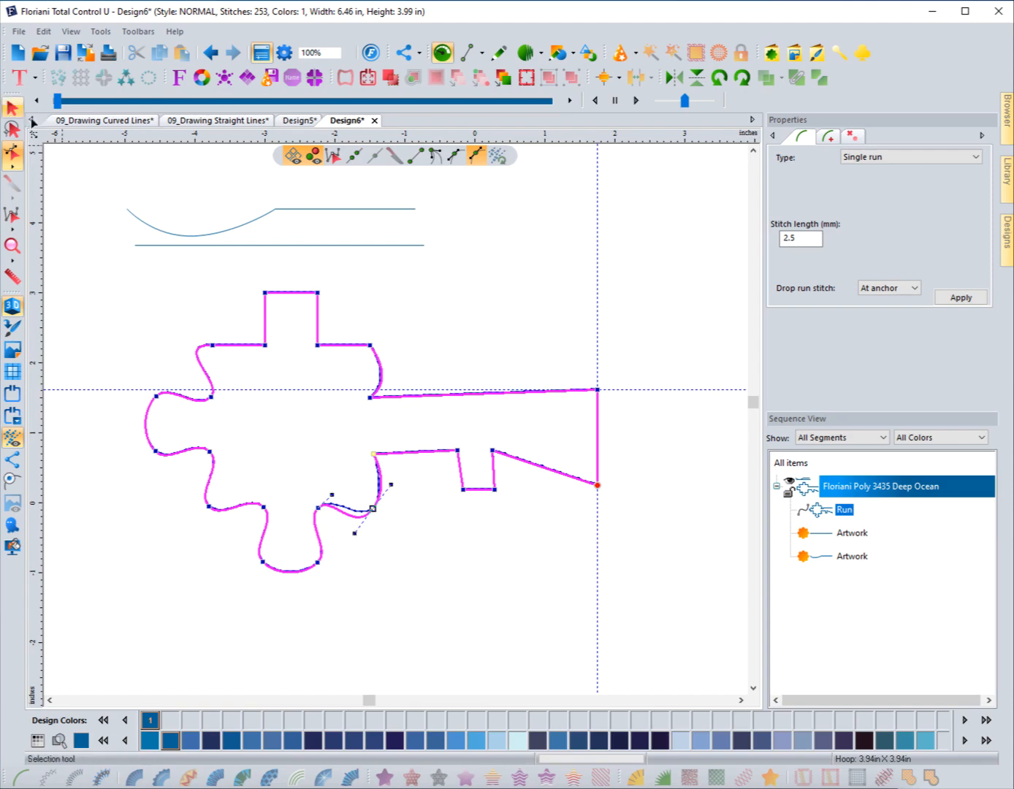
left_click(12, 108)
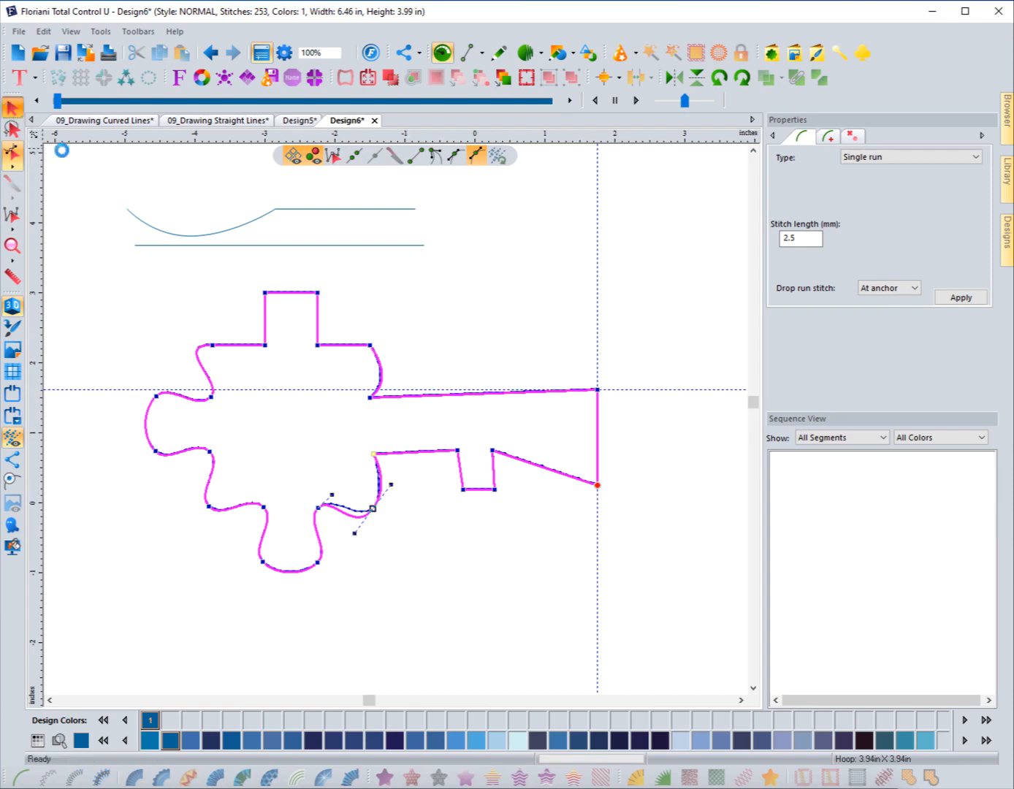
Convert the puzzle outline back to artwork and reshape its lower-right corner into a fuller curve using the point's handles
left_click(770, 777)
key("h")
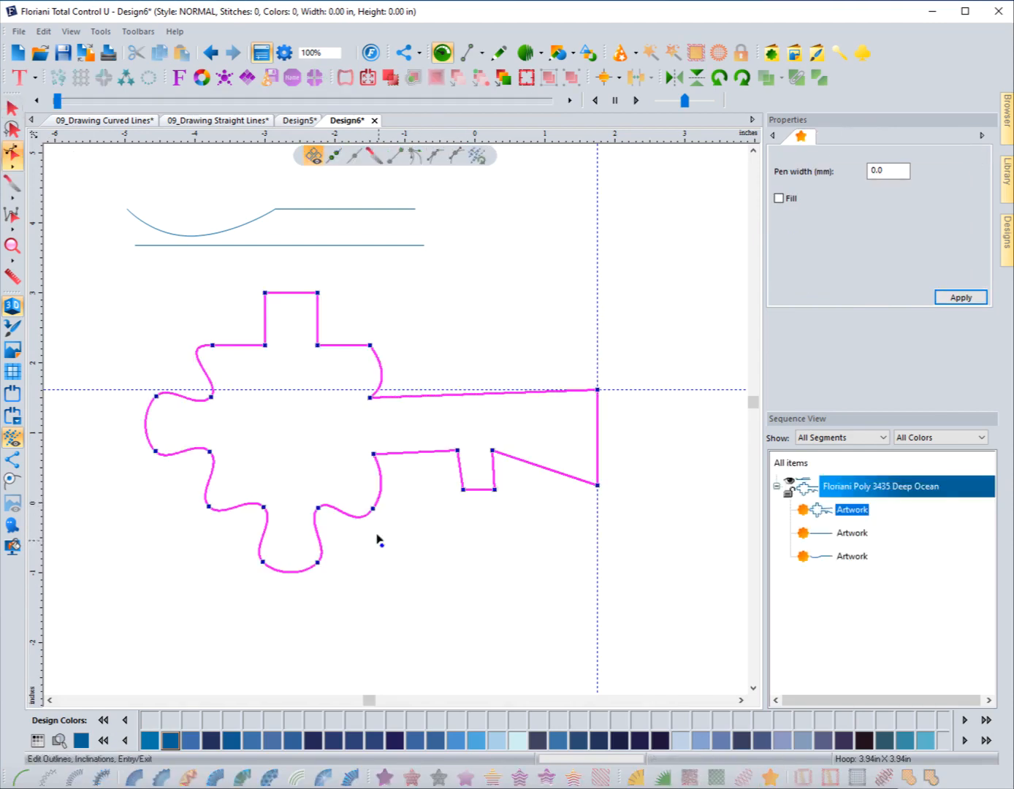
left_click(373, 510)
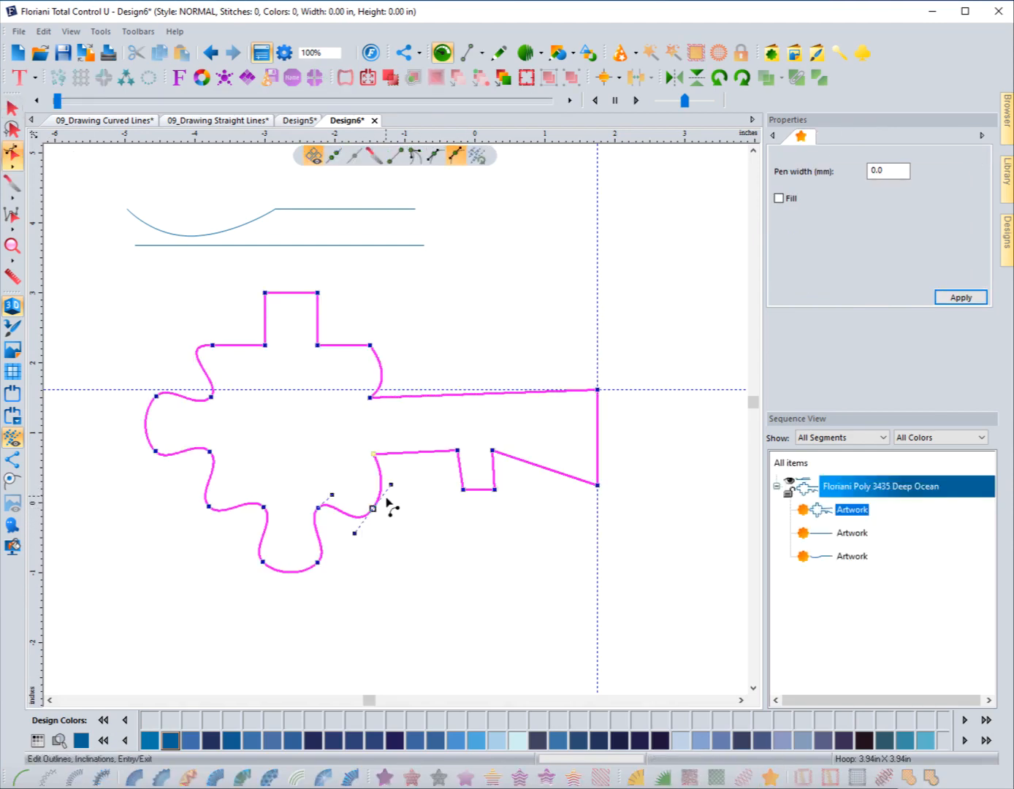
left_click_drag(393, 486, 397, 494)
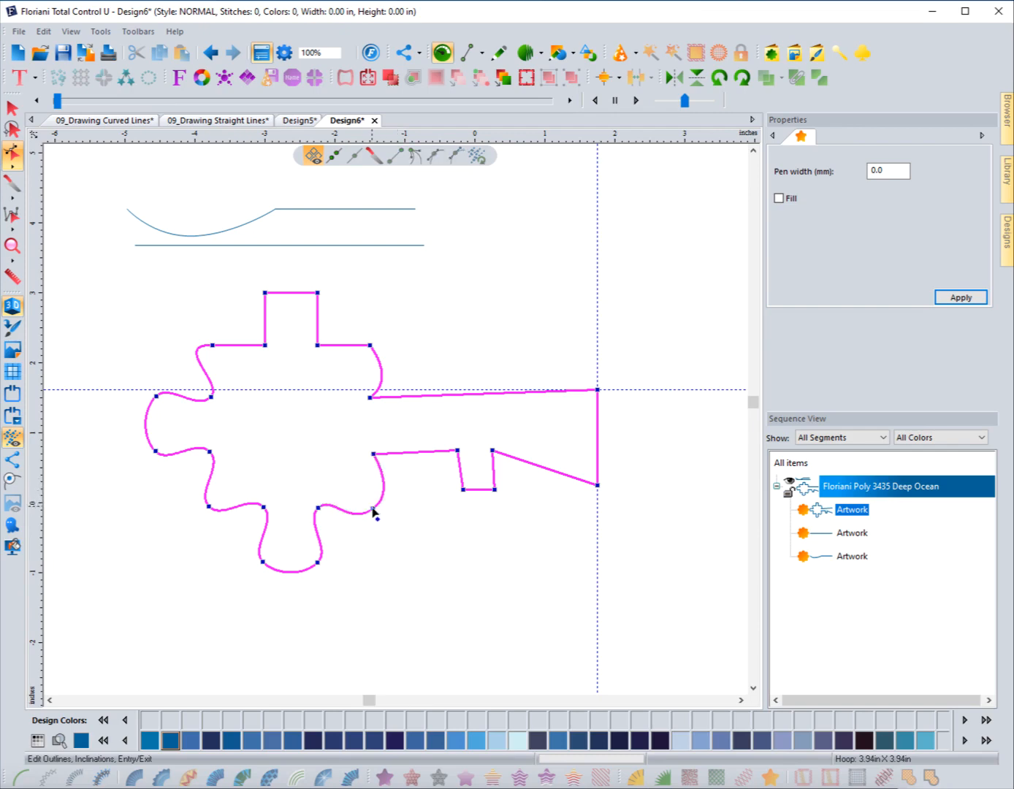
left_click(371, 509)
left_click_drag(350, 527, 404, 490)
left_click(374, 510)
left_click(13, 110)
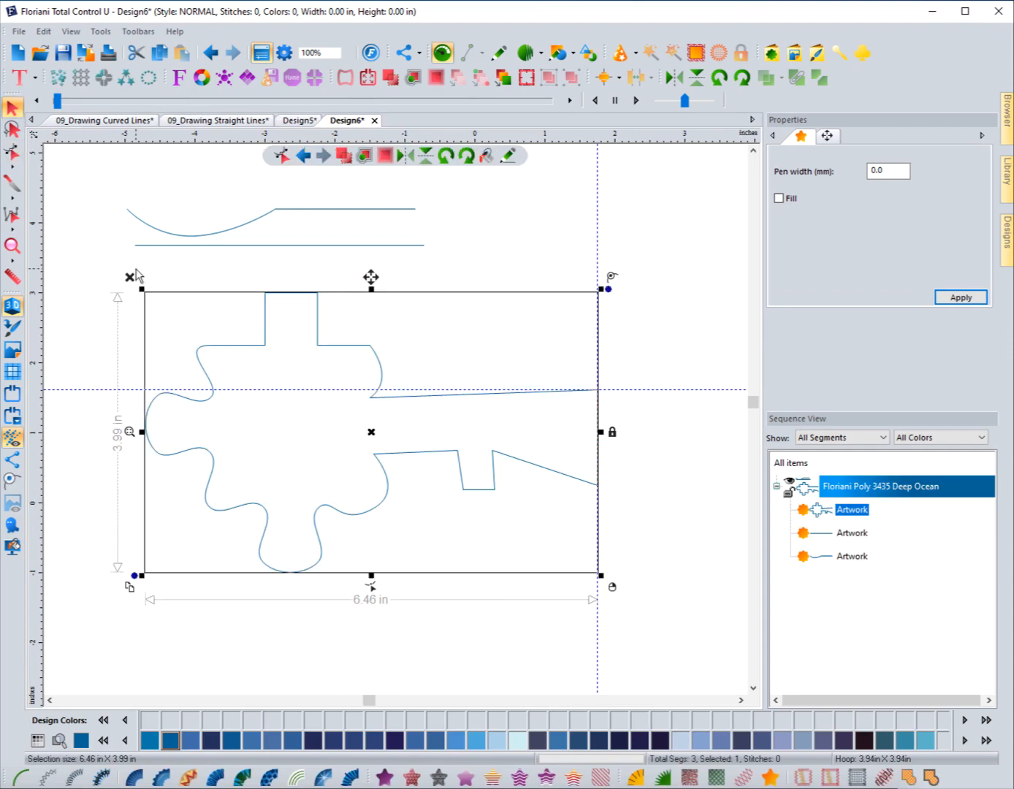
left_click(114, 248)
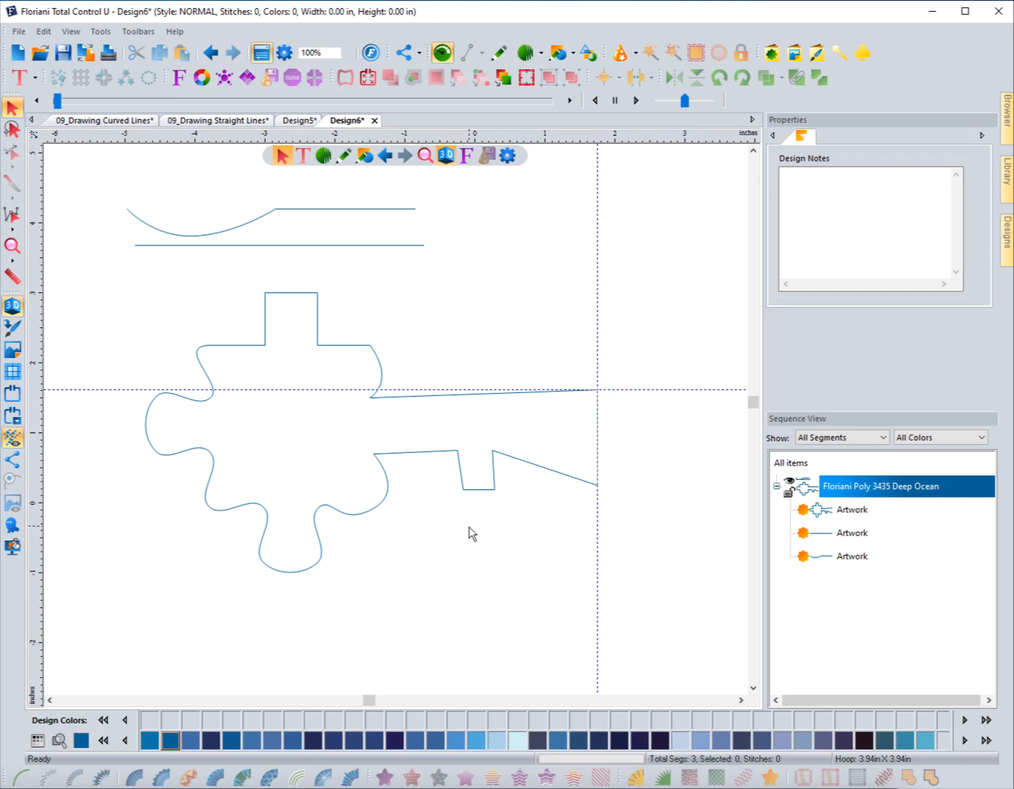
left_click(391, 500)
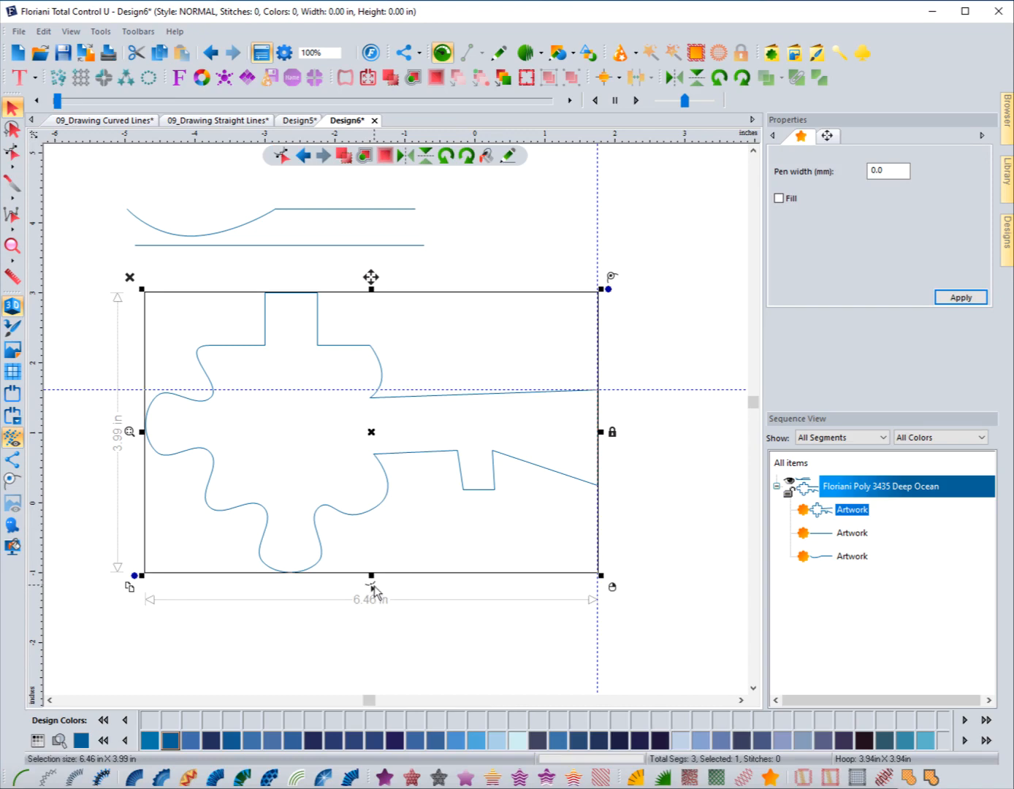
left_click(320, 617)
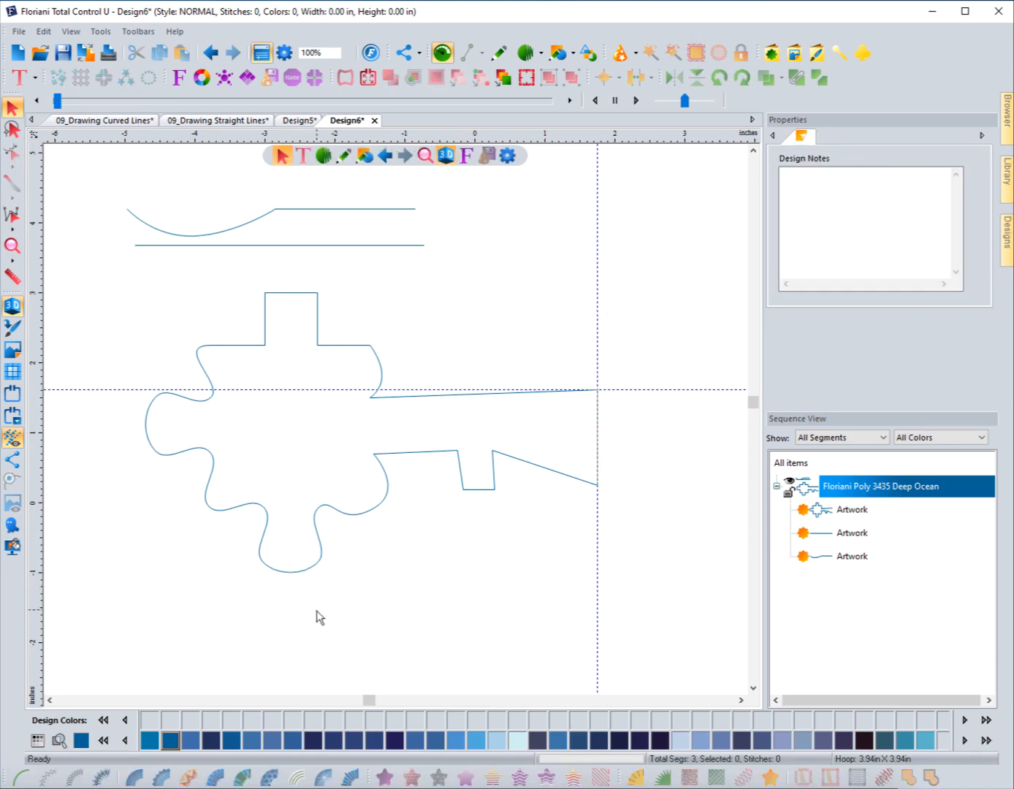
Create a new design with the grid shown and Snap to grid turned on
left_click(299, 123)
left_click(347, 120)
left_click(18, 52)
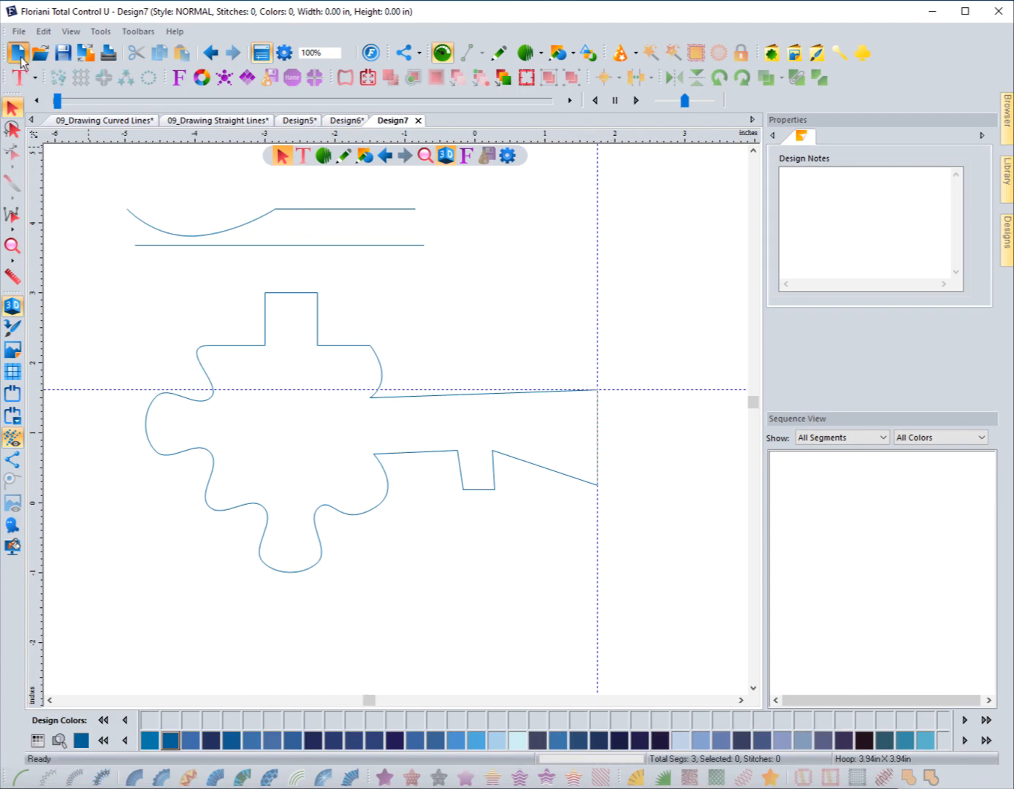
left_click(12, 371)
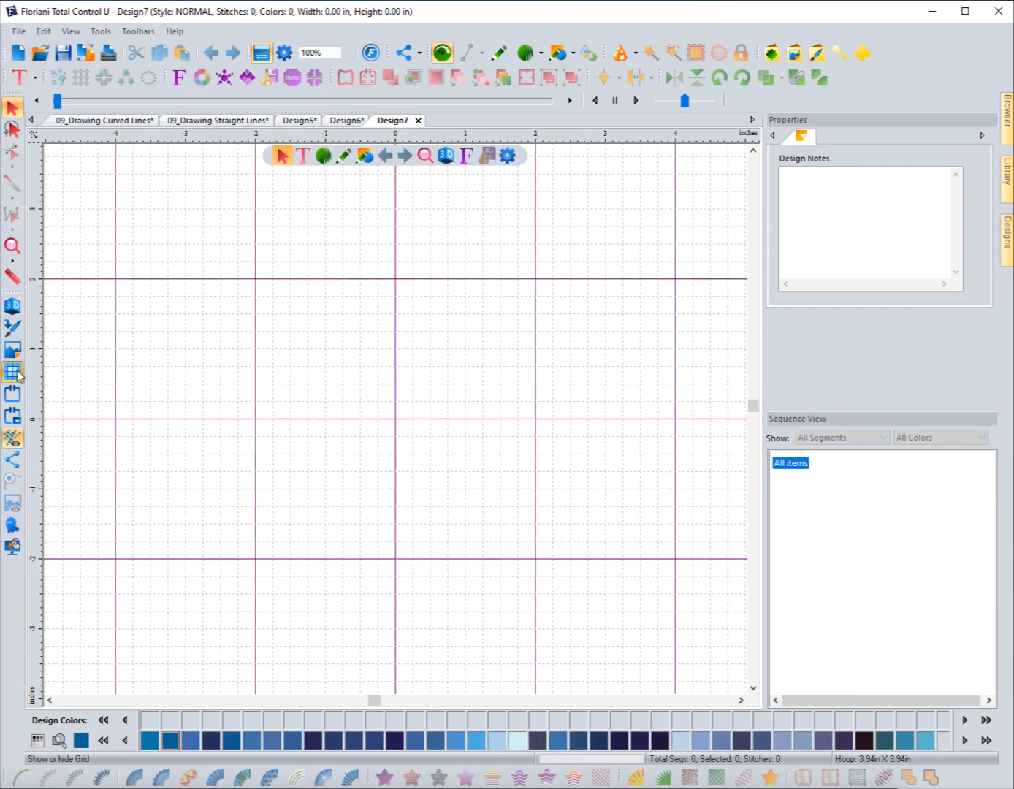
right_click(213, 141)
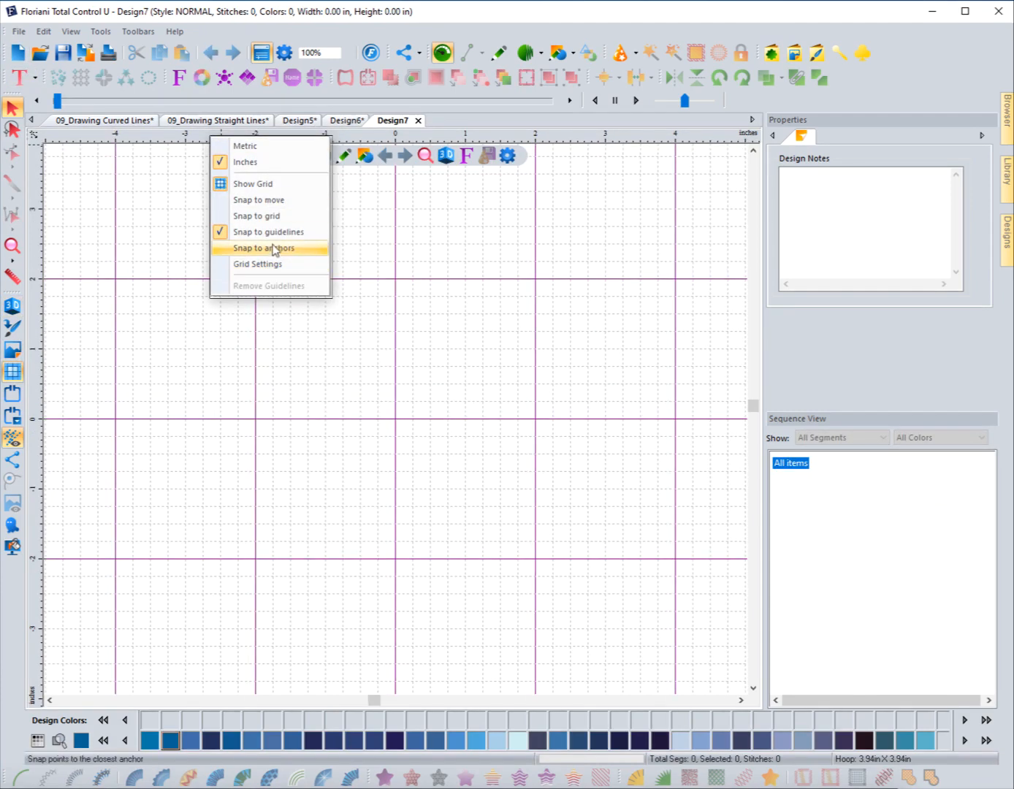
left_click(268, 217)
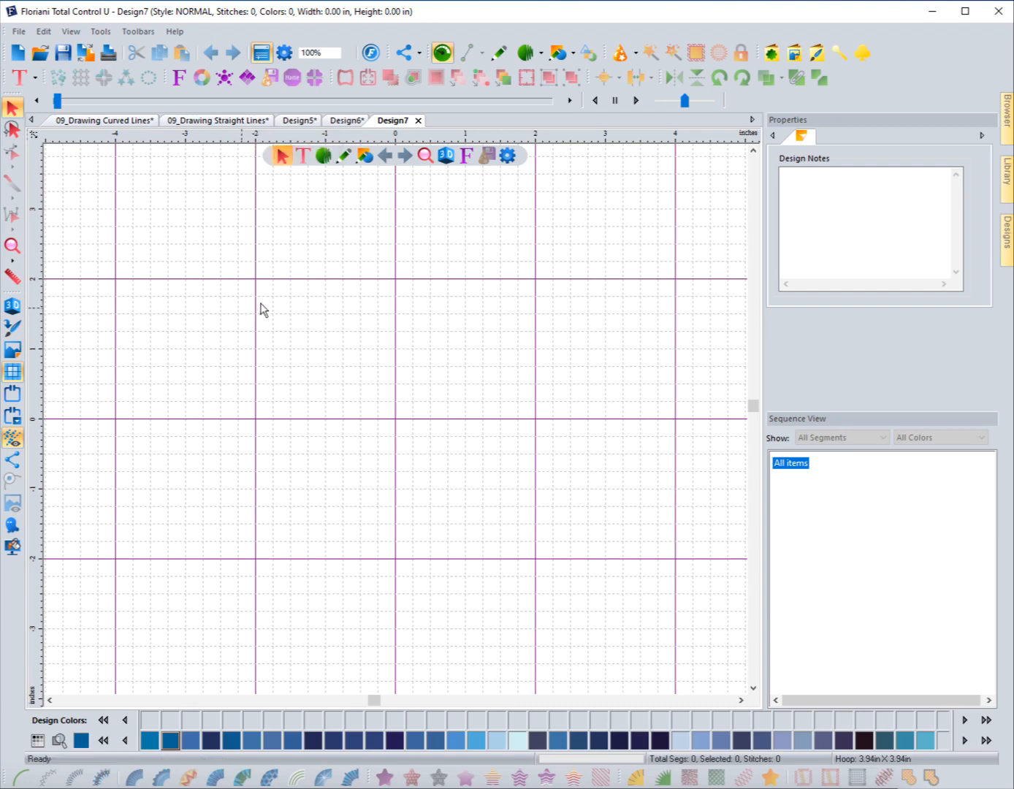
Draw a horizontal artwork line along the 2-inch grid line with five evenly spaced points from -4 to -1 inches
left_click(345, 155)
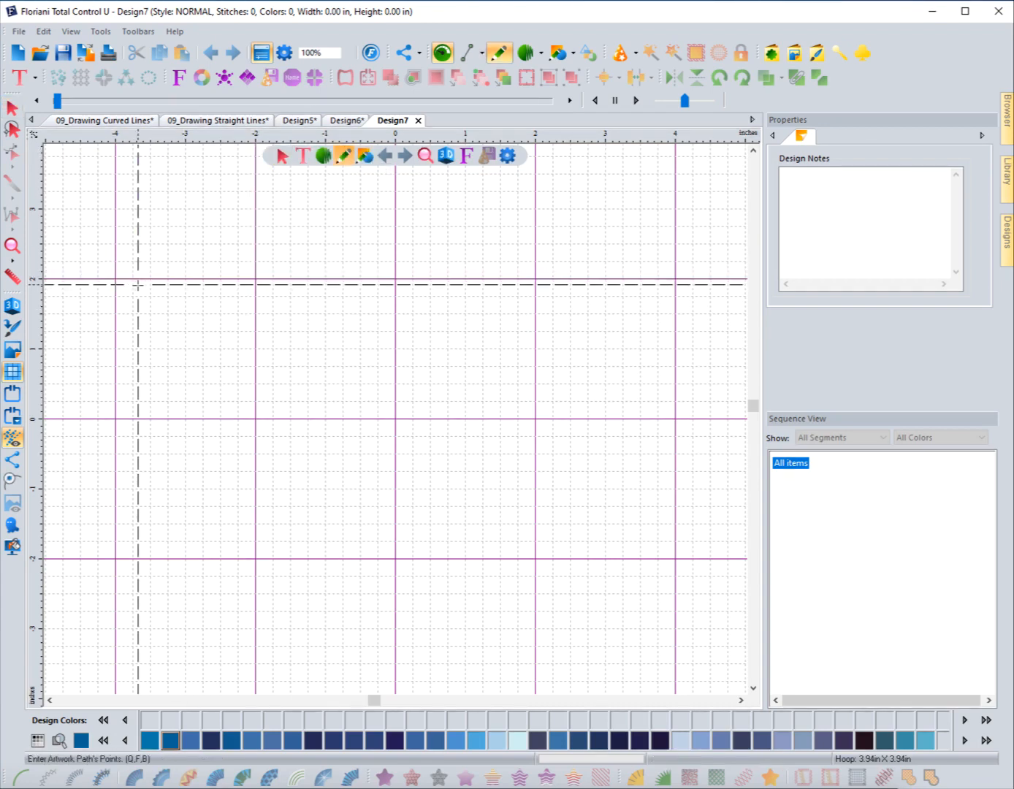
left_click(114, 280)
left_click(168, 278)
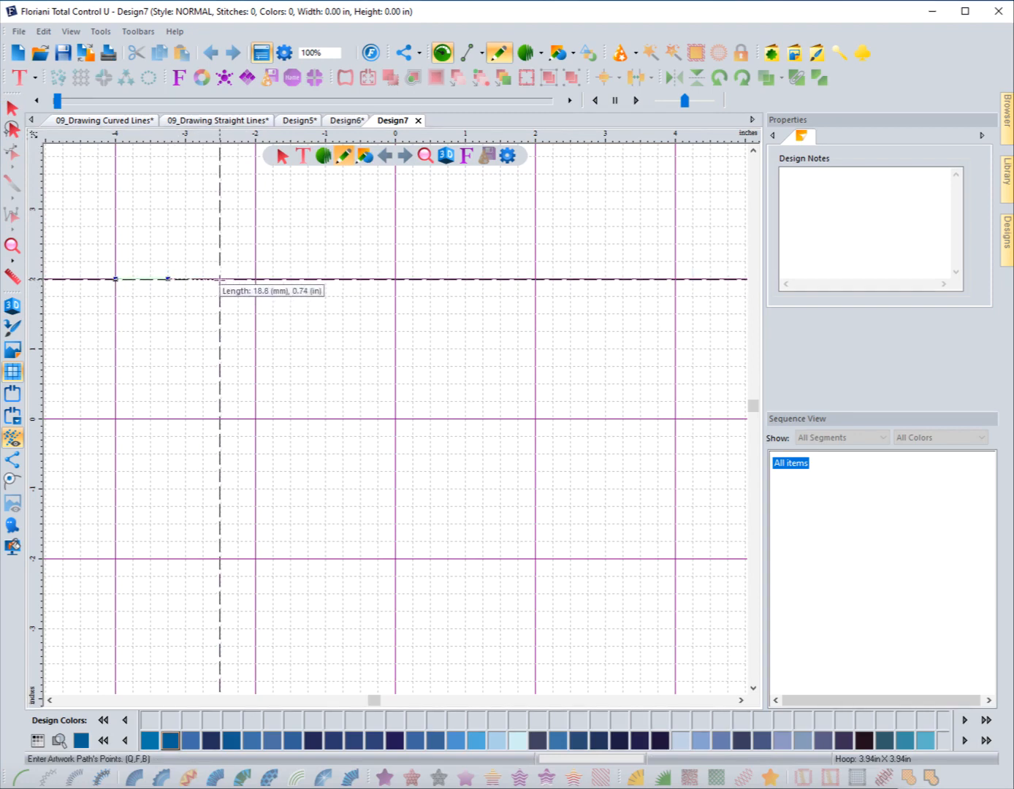
left_click(220, 279)
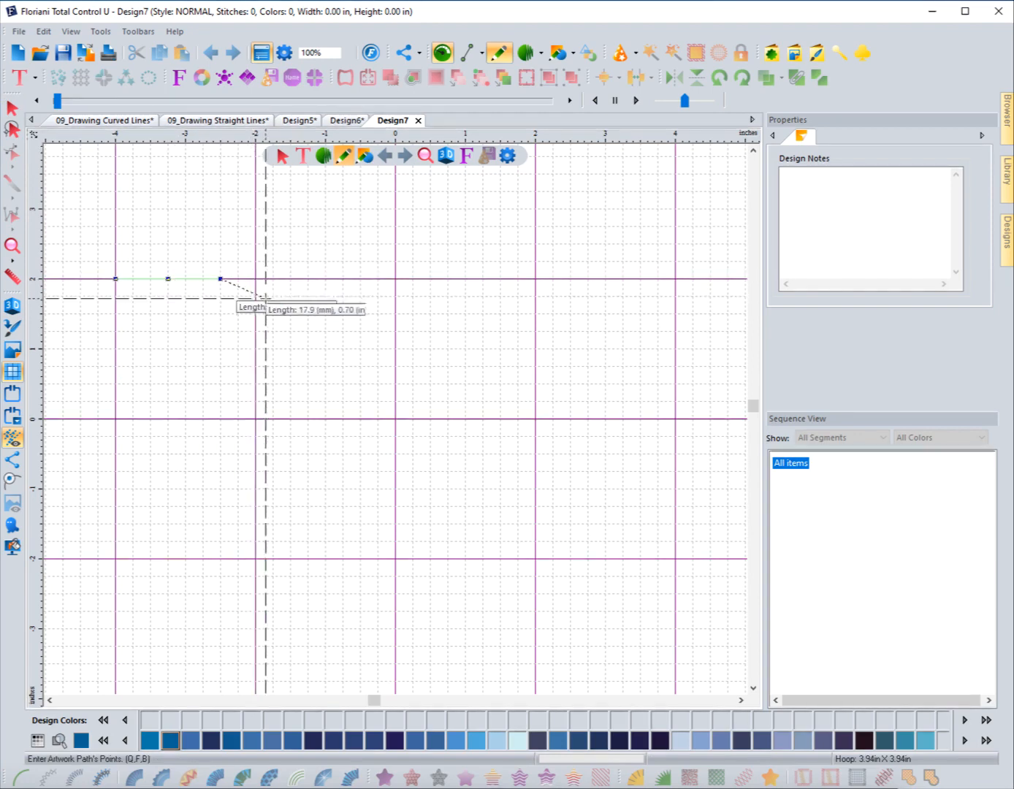
left_click(273, 279)
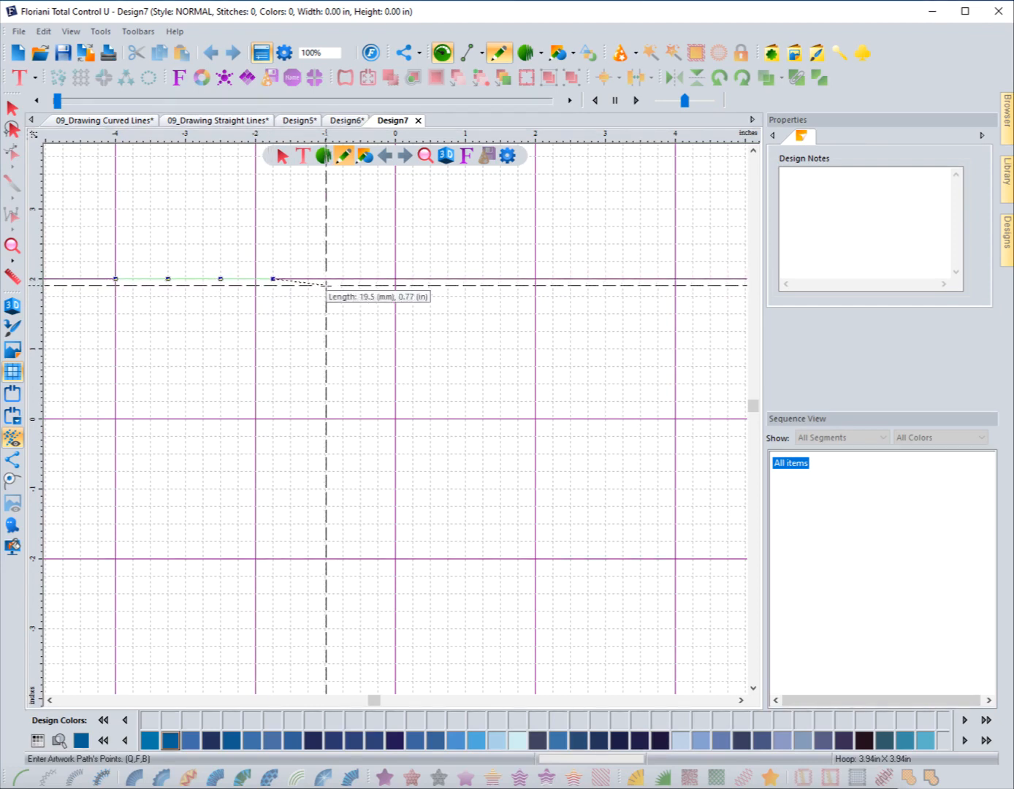
left_click(325, 279)
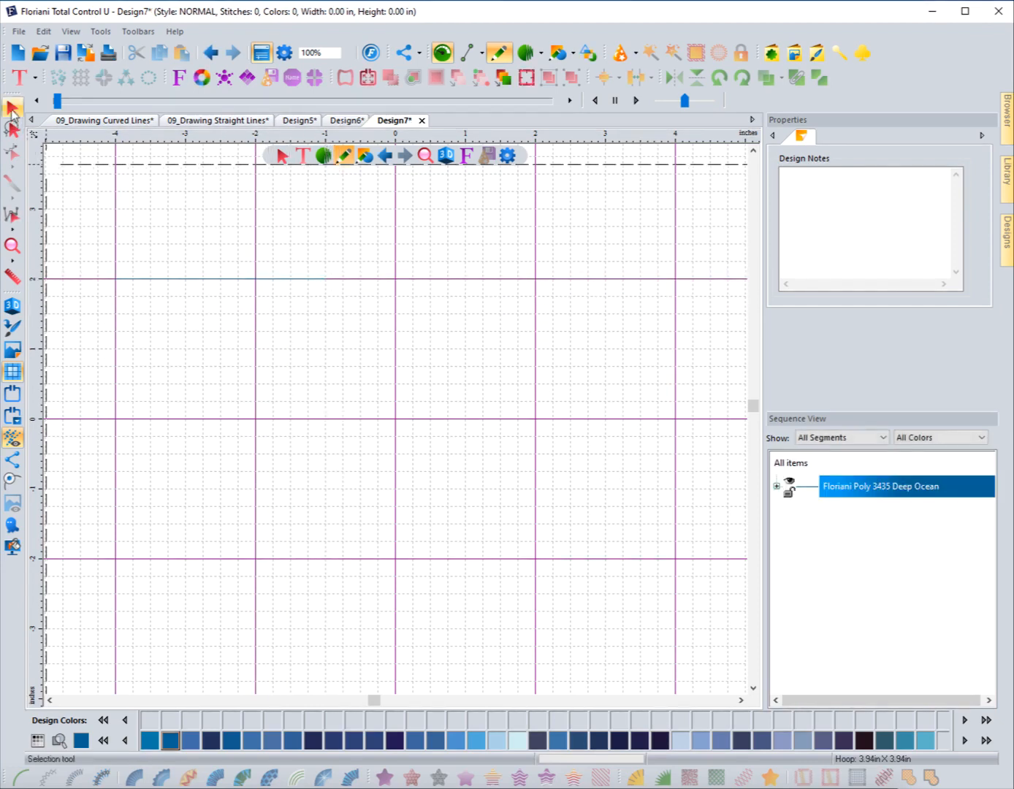
left_click(12, 107)
Raise the line's second point by 0.5 in and lower its fourth point by 0.5 in to form a zigzag
left_click(220, 298)
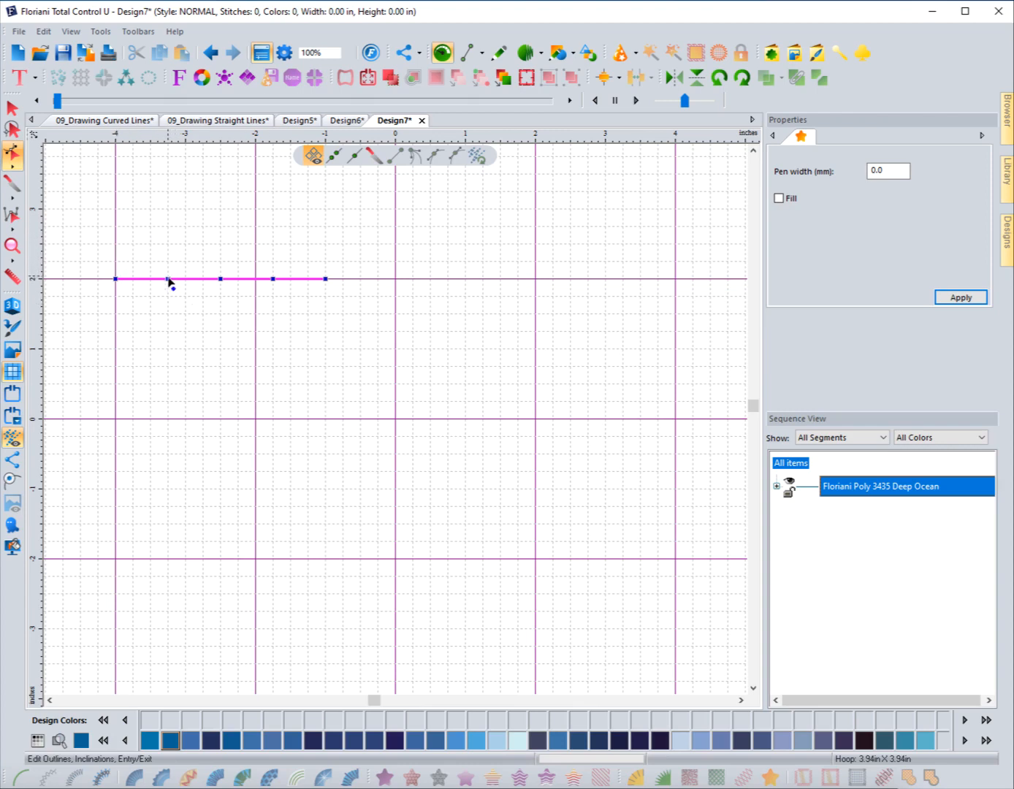
left_click_drag(168, 279, 168, 243)
left_click_drag(274, 282, 274, 316)
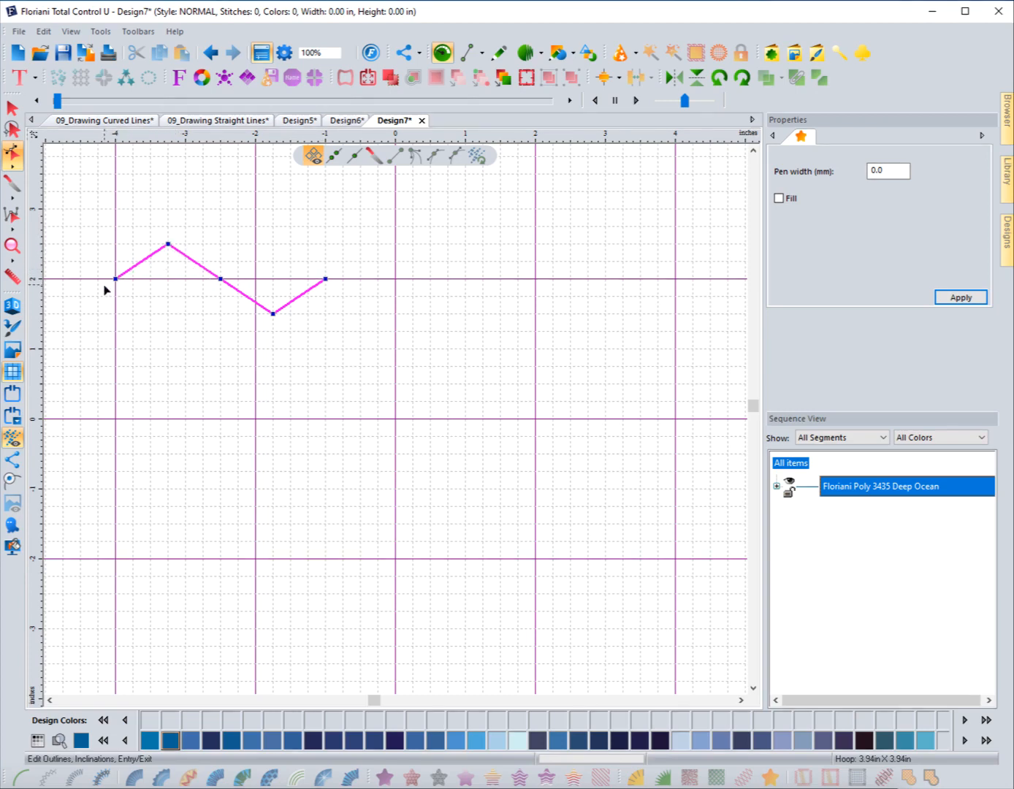
Convert the zigzag's upper peak and lower valley points to Symmetrical points, turning the line into a smooth wave
left_click(168, 244)
right_click(168, 249)
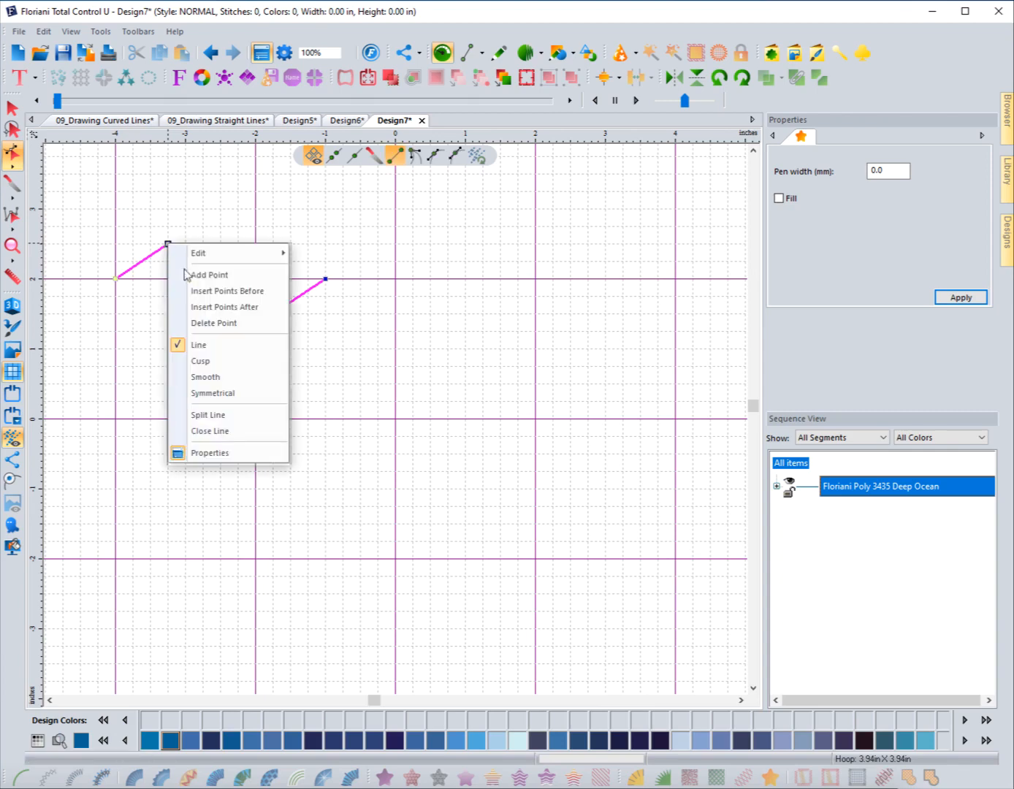
left_click(208, 399)
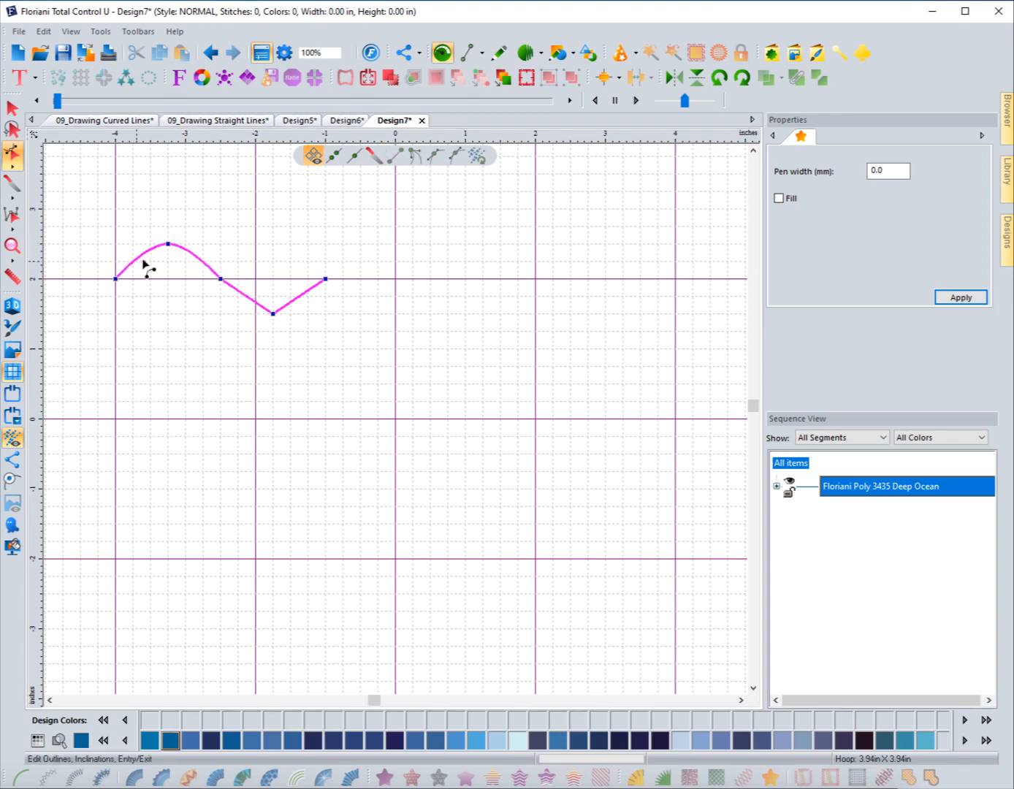
right_click(273, 315)
left_click(311, 465)
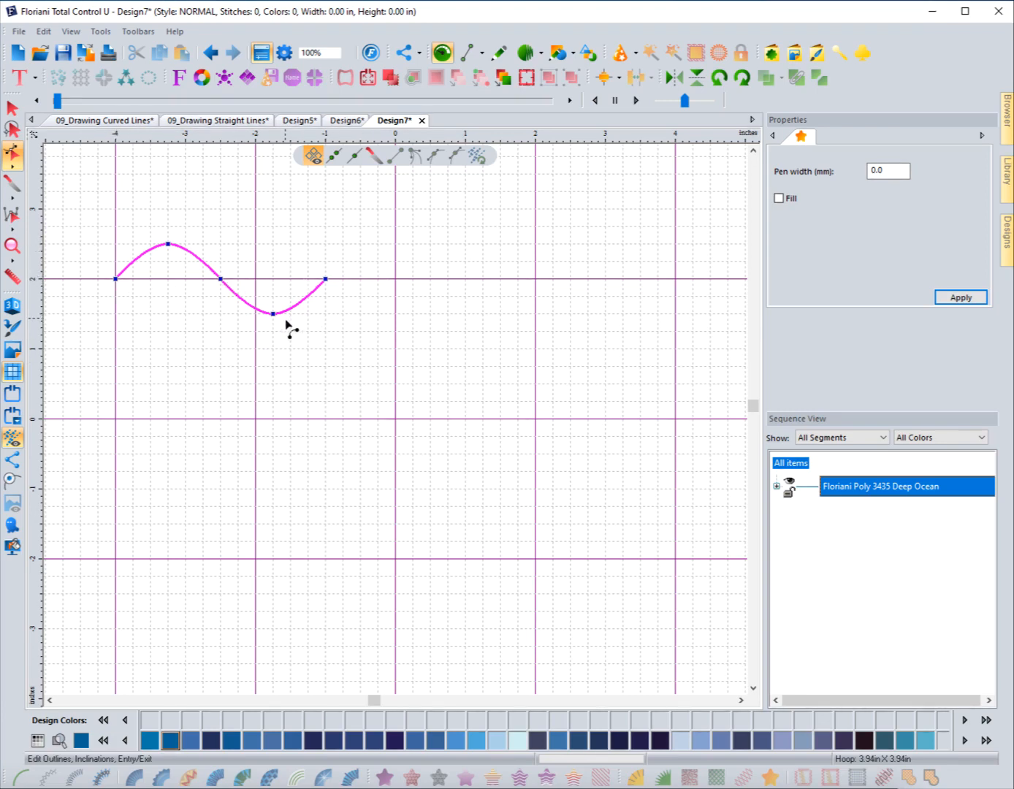
Lower the wave's valley point by 0.25 in and raise its peak point by 0.25 in
left_click_drag(274, 314, 274, 331)
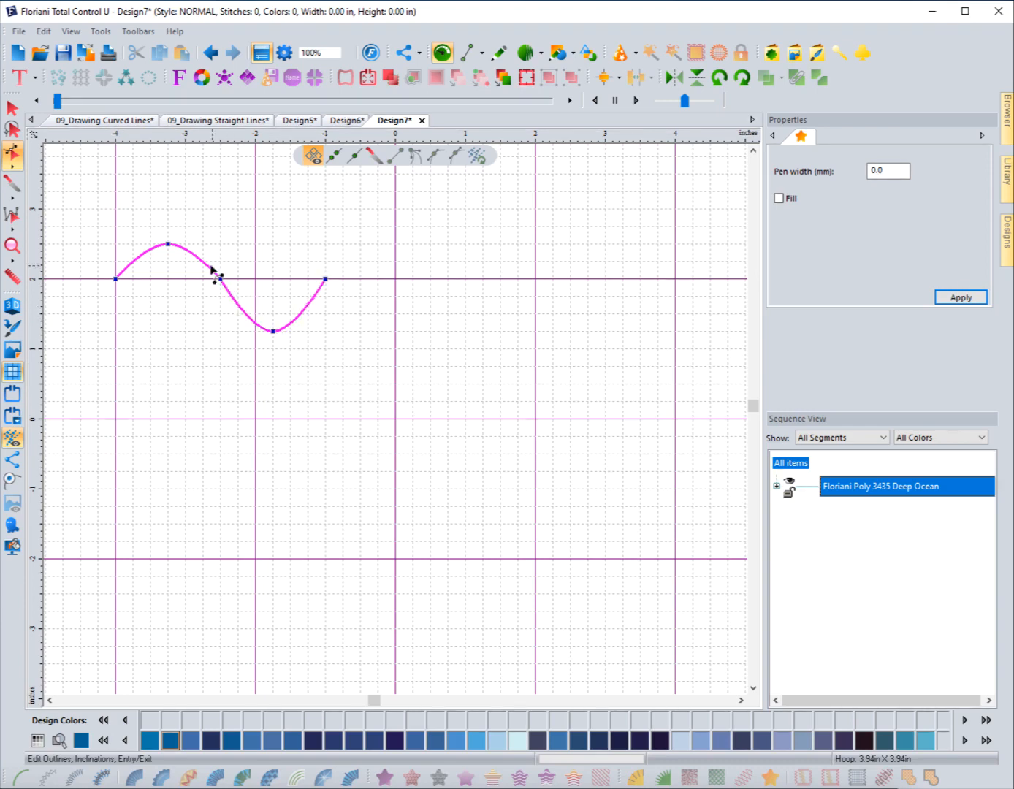
left_click_drag(168, 244, 169, 226)
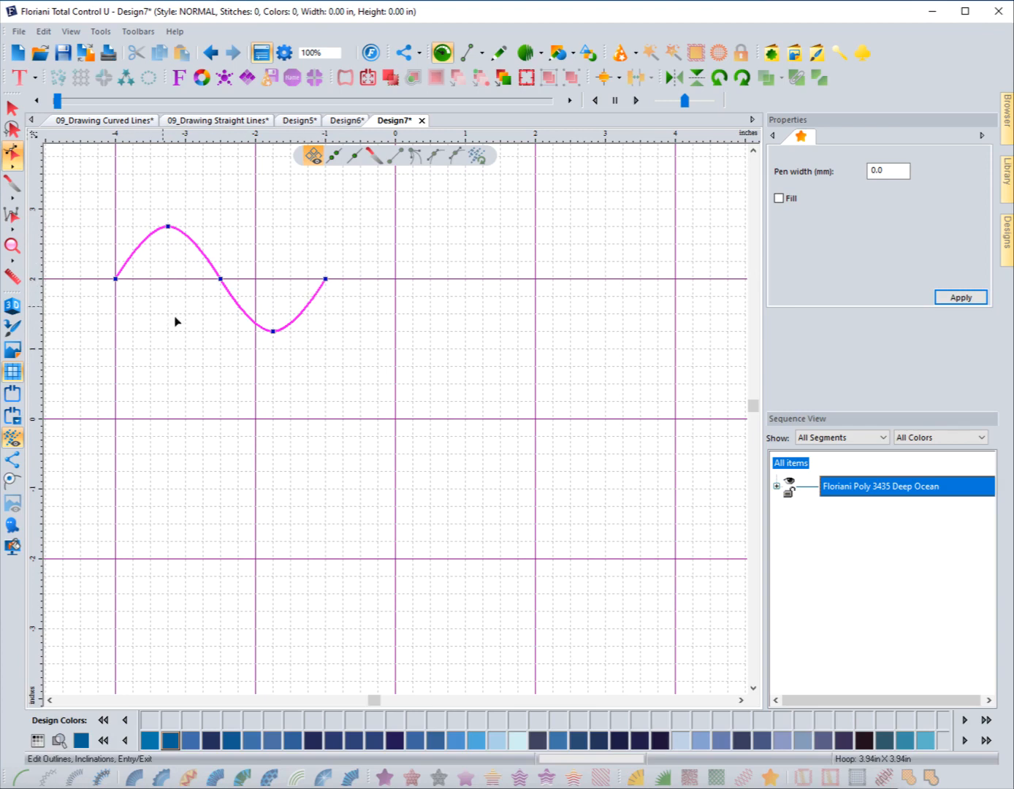
left_click(266, 361)
left_click(277, 334)
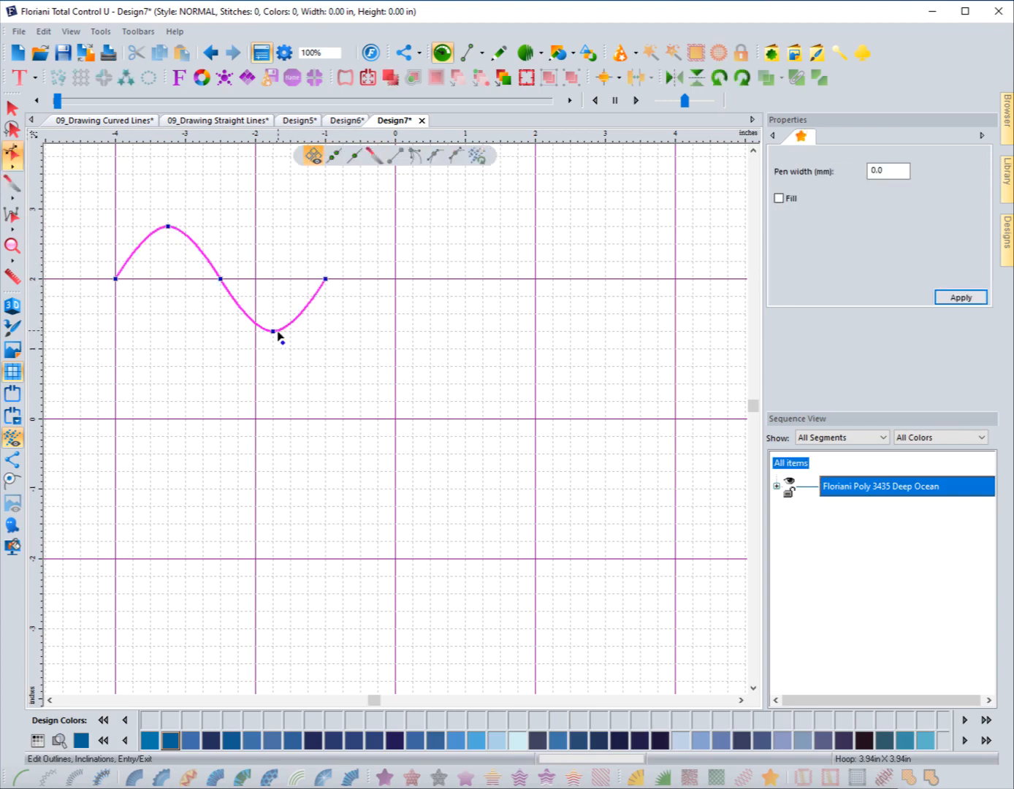